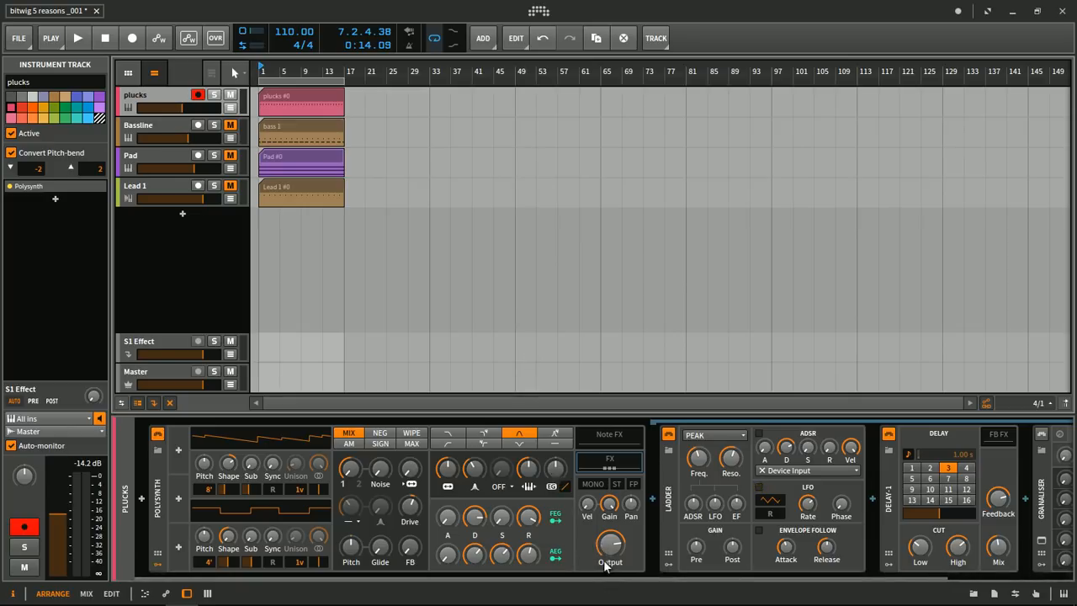
- Listen to the plucks track, view its clip's notes, and return to the track's device chain with playback stopped
{"action": "mouse_move", "coordinate": [604, 566]}
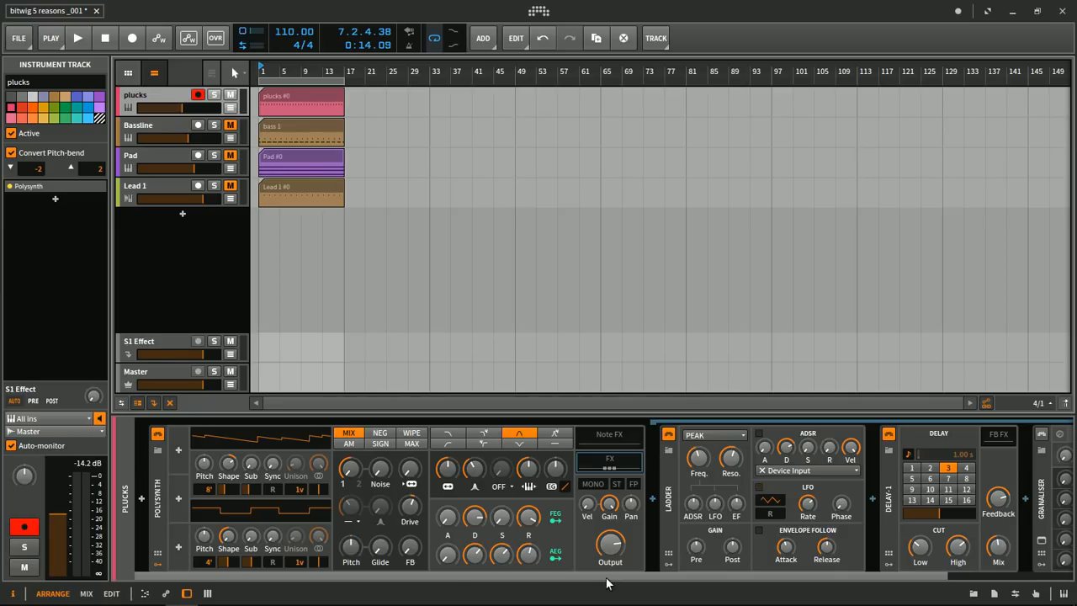
{"action": "left_click_drag", "start_coordinate": [605, 579], "coordinate": [583, 575]}
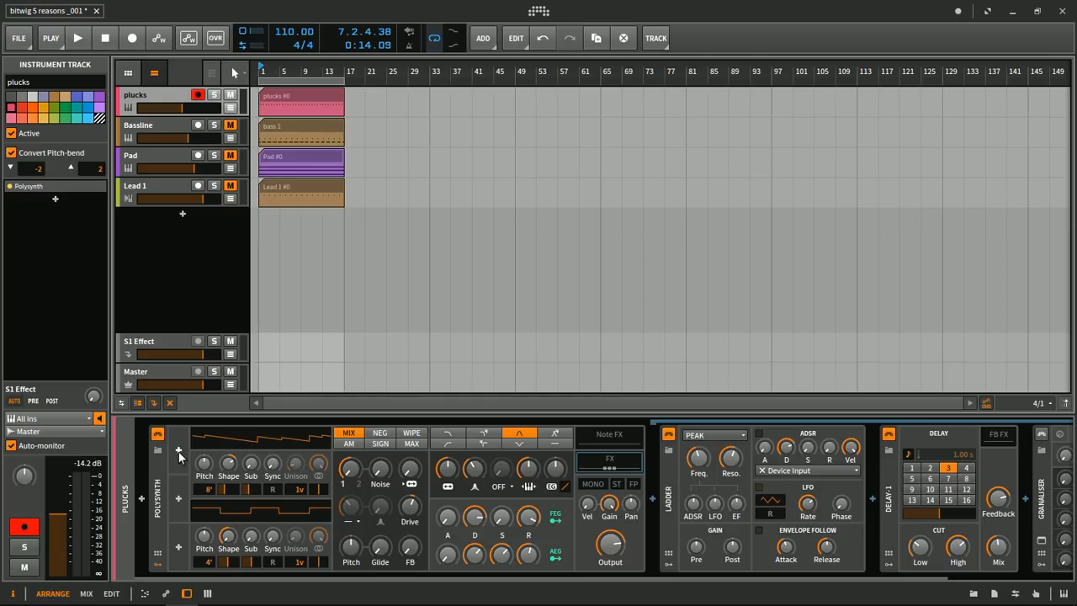
{"action": "key", "text": "space"}
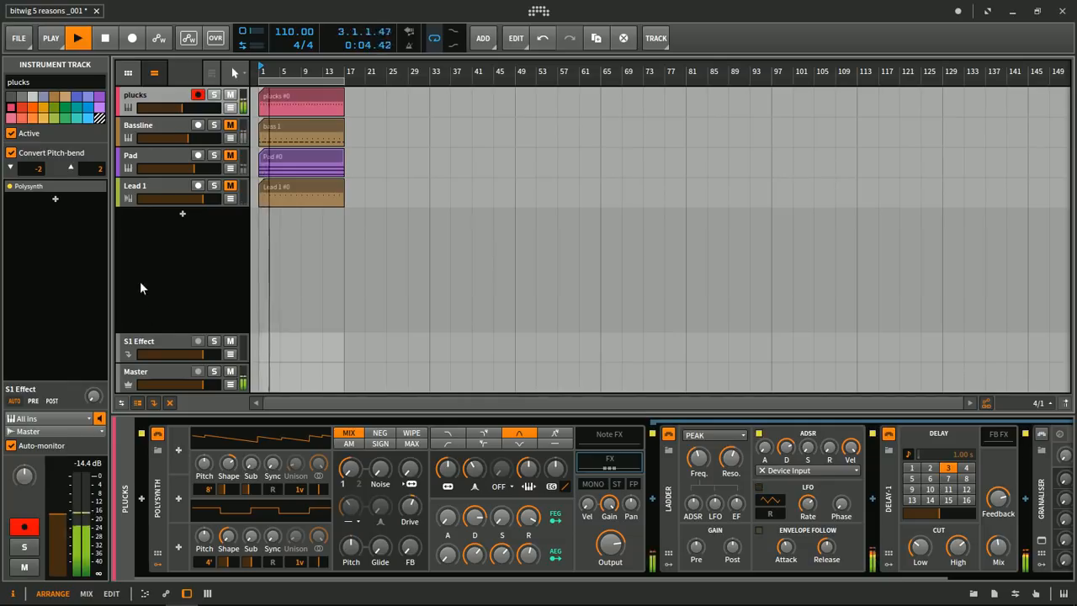
{"action": "double_click", "coordinate": [274, 101]}
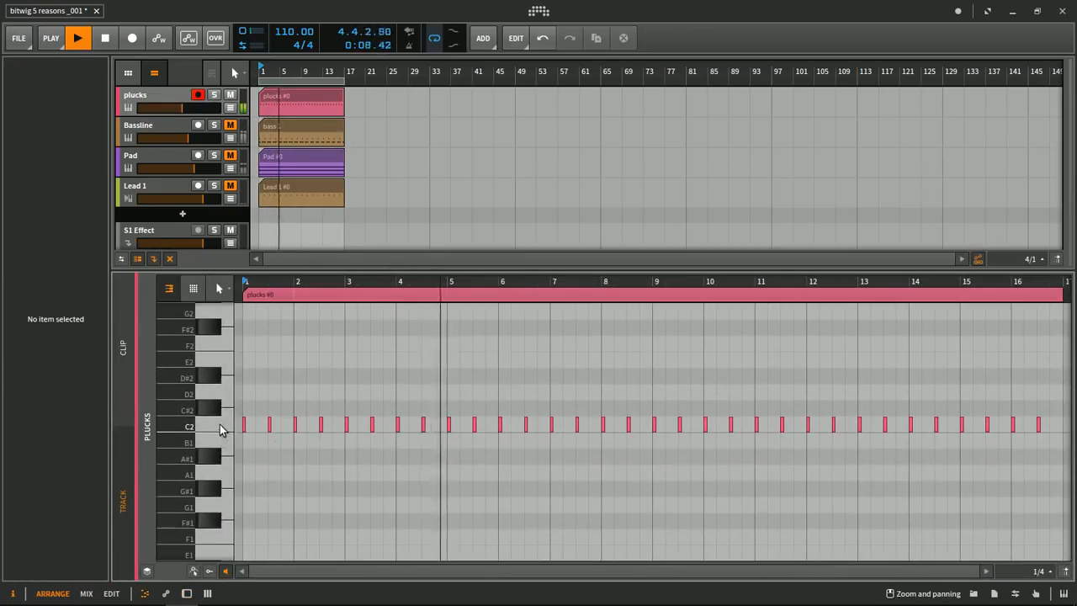
{"action": "left_click", "coordinate": [169, 96]}
{"action": "key", "text": "d"}
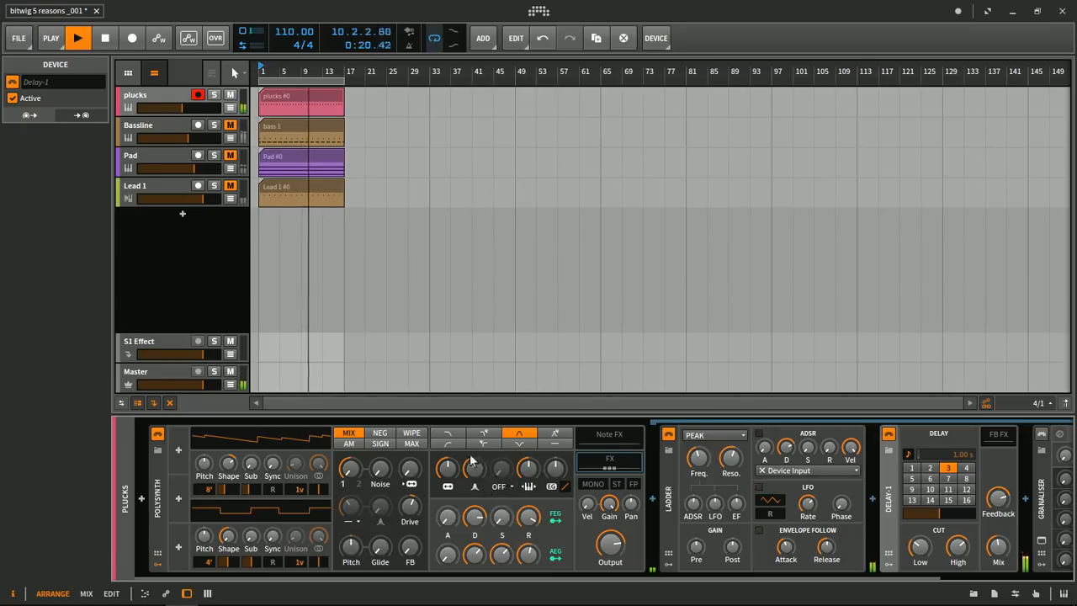
{"action": "key", "text": "space"}
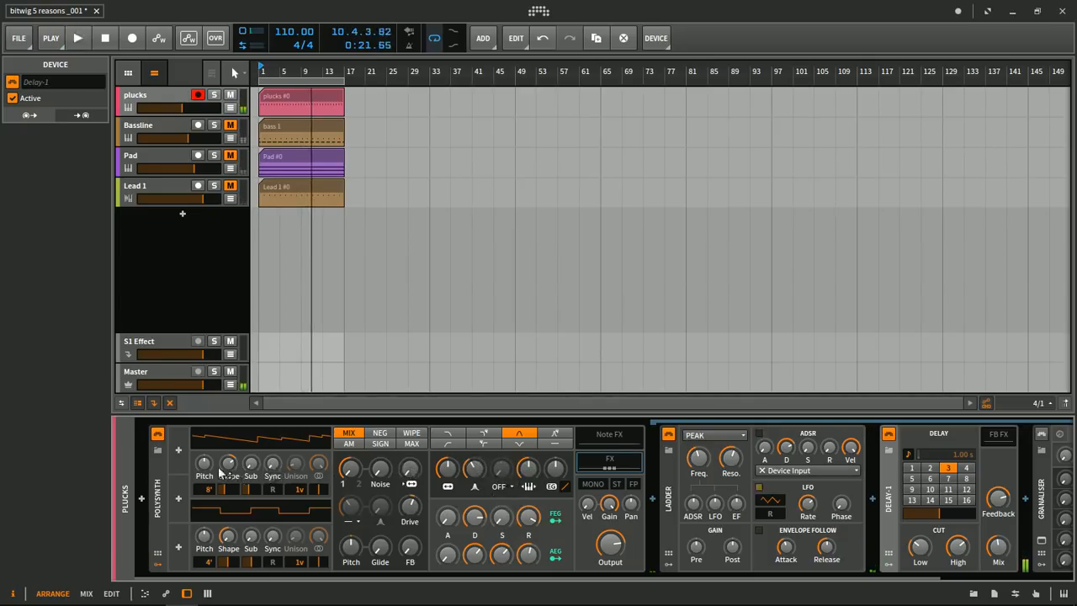
- Add a Classic LFO modulator to the Polysynth and set its rate to 0.68 Hz
{"action": "left_click", "coordinate": [179, 451]}
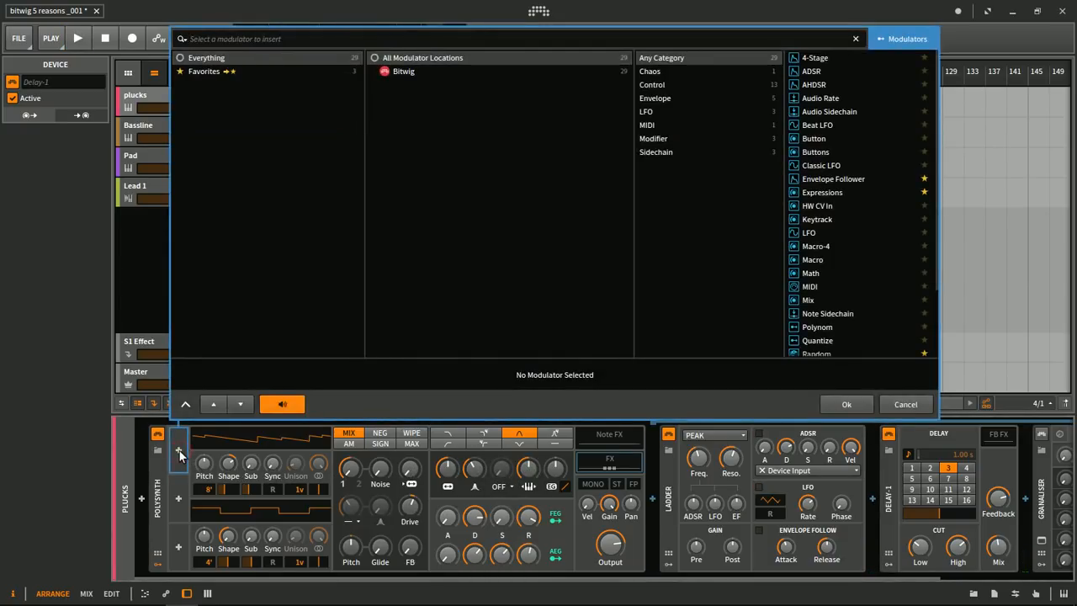
{"action": "type", "text": "lfo"}
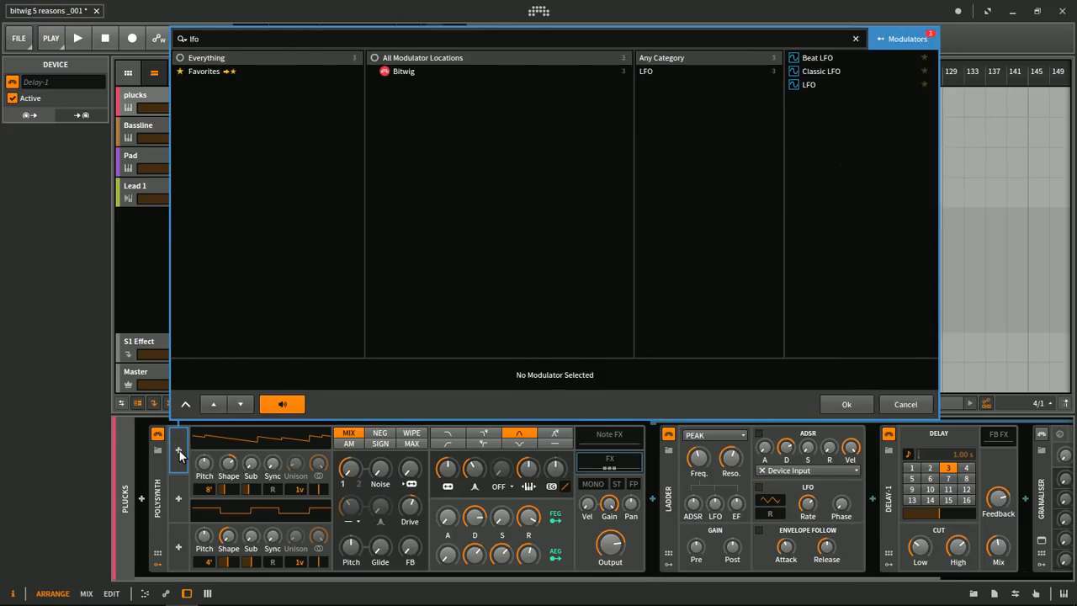
{"action": "double_click", "coordinate": [822, 71]}
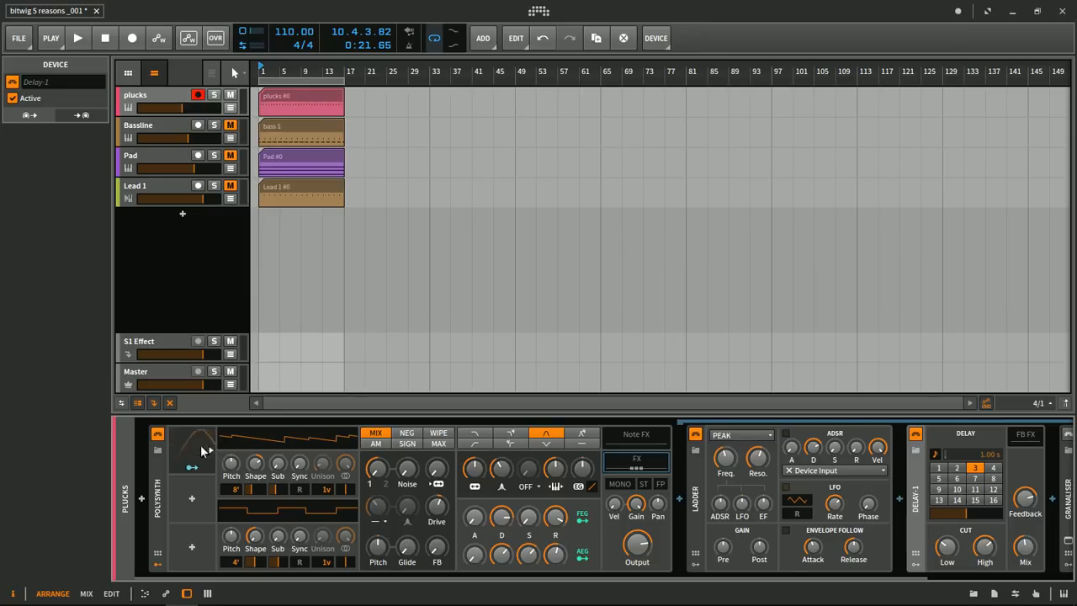
{"action": "left_click", "coordinate": [199, 451]}
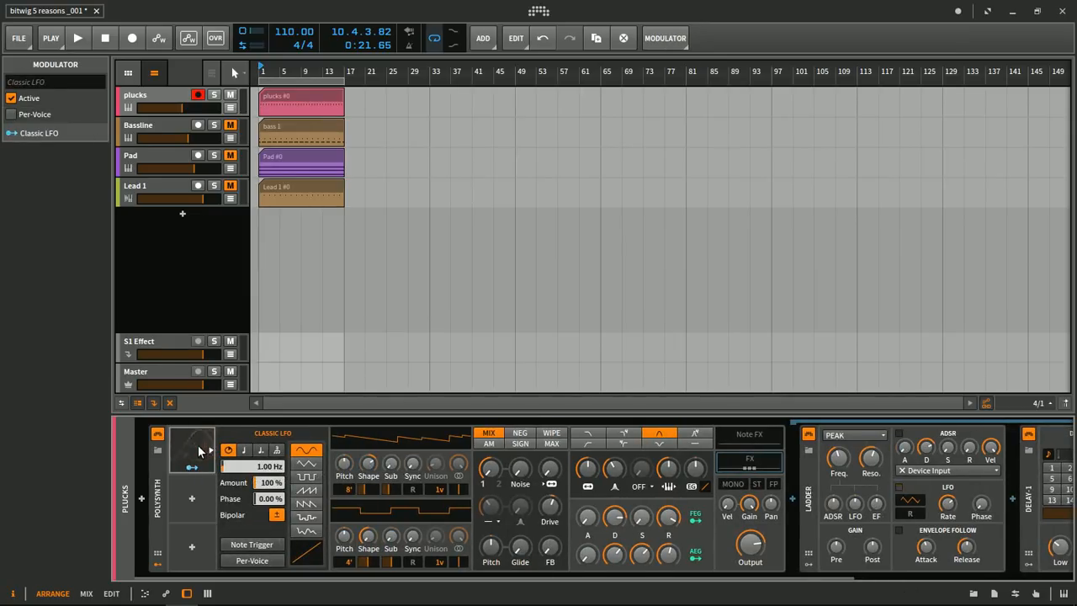
{"action": "left_click_drag", "start_coordinate": [255, 466], "coordinate": [257, 468]}
{"action": "mouse_move", "coordinate": [371, 569]}
{"action": "left_mouse_down"}
{"action": "mouse_move", "coordinate": [454, 571]}
{"action": "mouse_move", "coordinate": [362, 577]}
{"action": "left_mouse_up"}
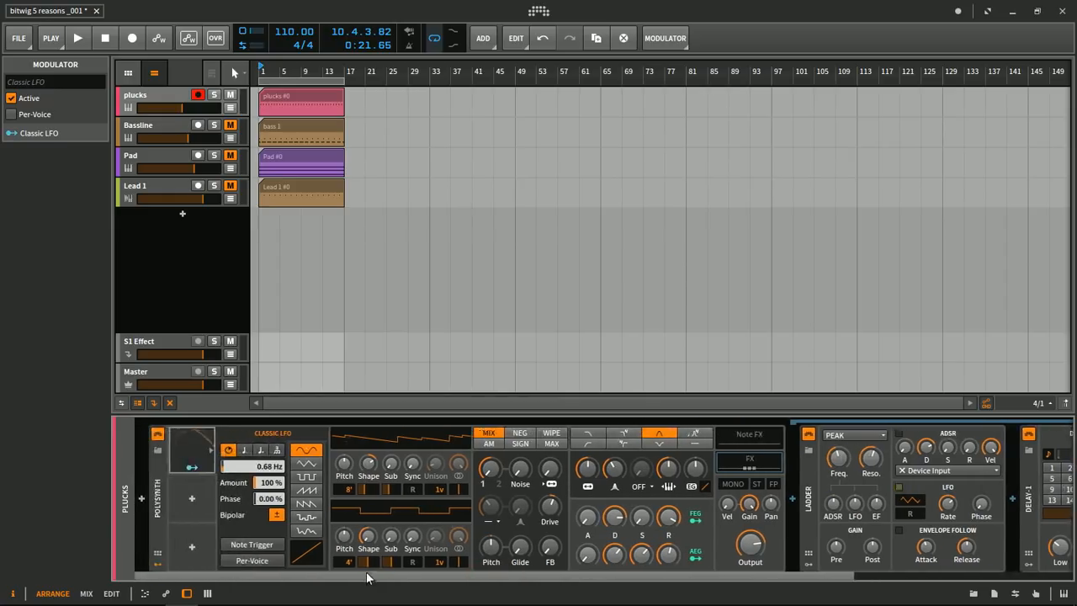
- During playback, assign the Classic LFO to the first oscillator's Shape with a modulation amount of -1.040
{"action": "left_click", "coordinate": [193, 469]}
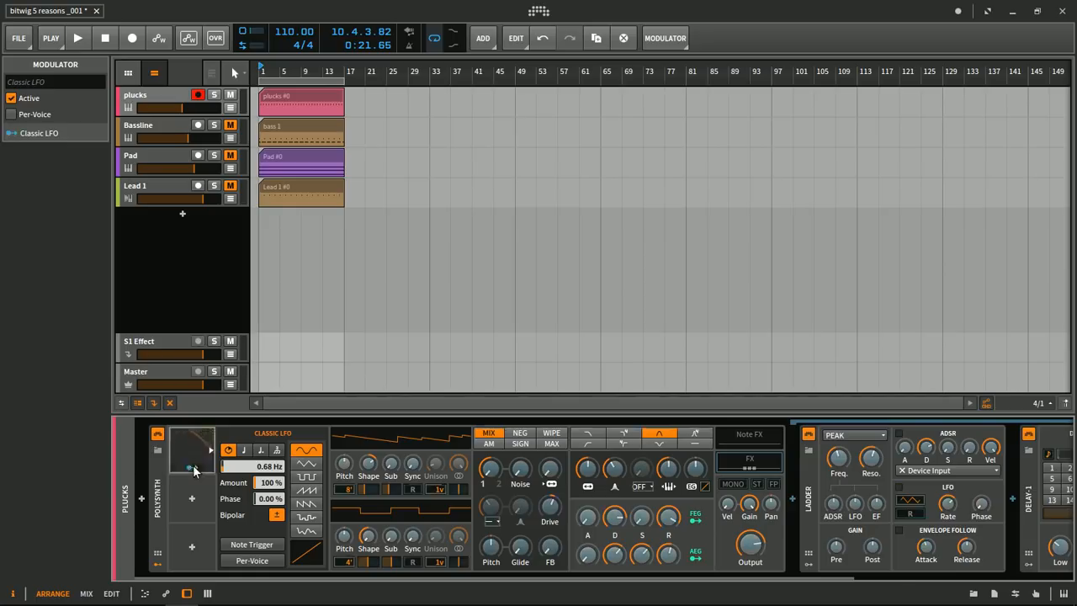
{"action": "key", "text": "space"}
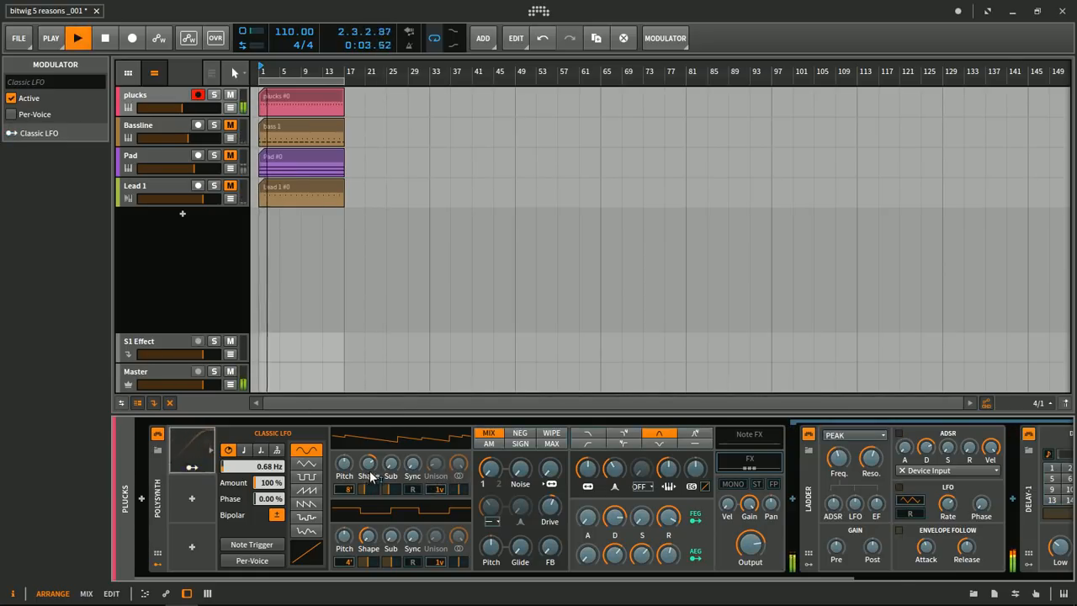
{"action": "left_click_drag", "start_coordinate": [370, 464], "coordinate": [370, 464]}
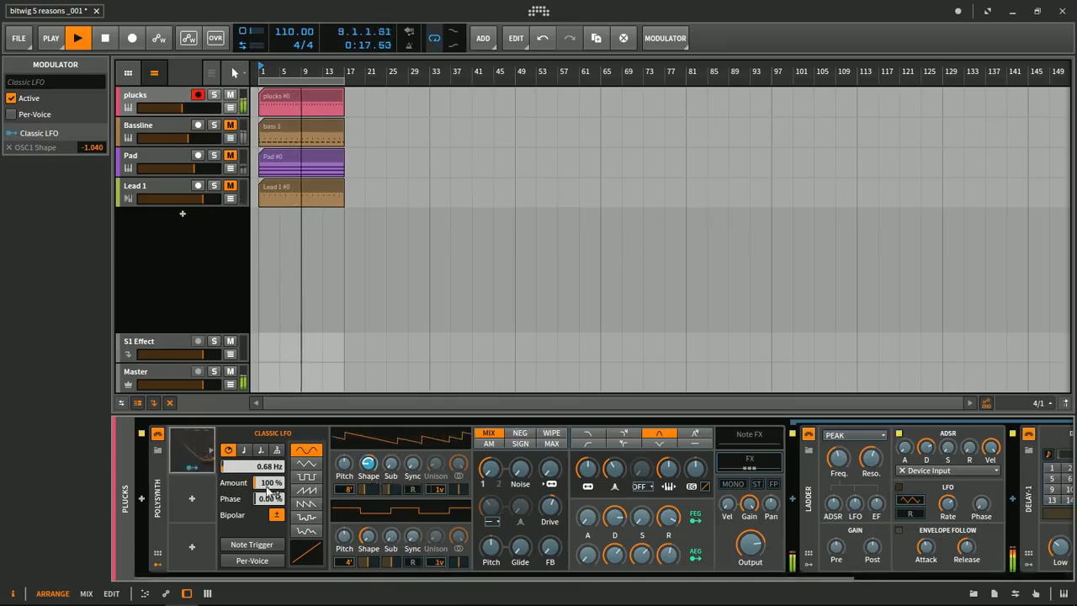
- Assign the Classic LFO to the Ladder's Frequency by 21.23 and Resonance by -0.070, and to the delay's High Cut by 16.82
{"action": "left_click_drag", "start_coordinate": [482, 580], "coordinate": [675, 579]}
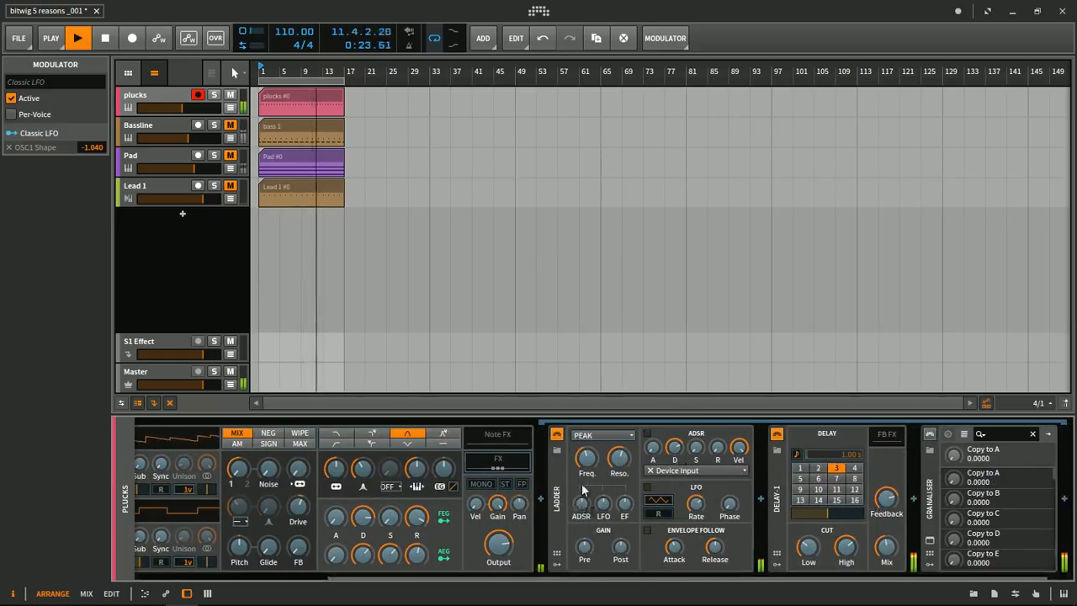
{"action": "left_click_drag", "start_coordinate": [588, 462], "coordinate": [624, 462]}
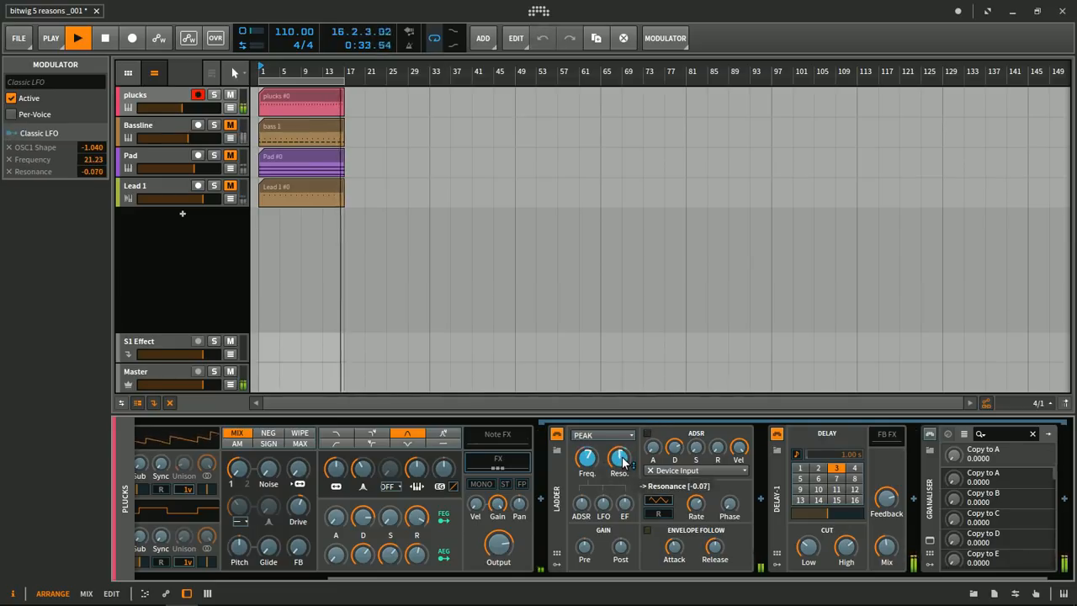
{"action": "left_click", "coordinate": [850, 552]}
{"action": "left_click_drag", "start_coordinate": [851, 553], "coordinate": [851, 553]}
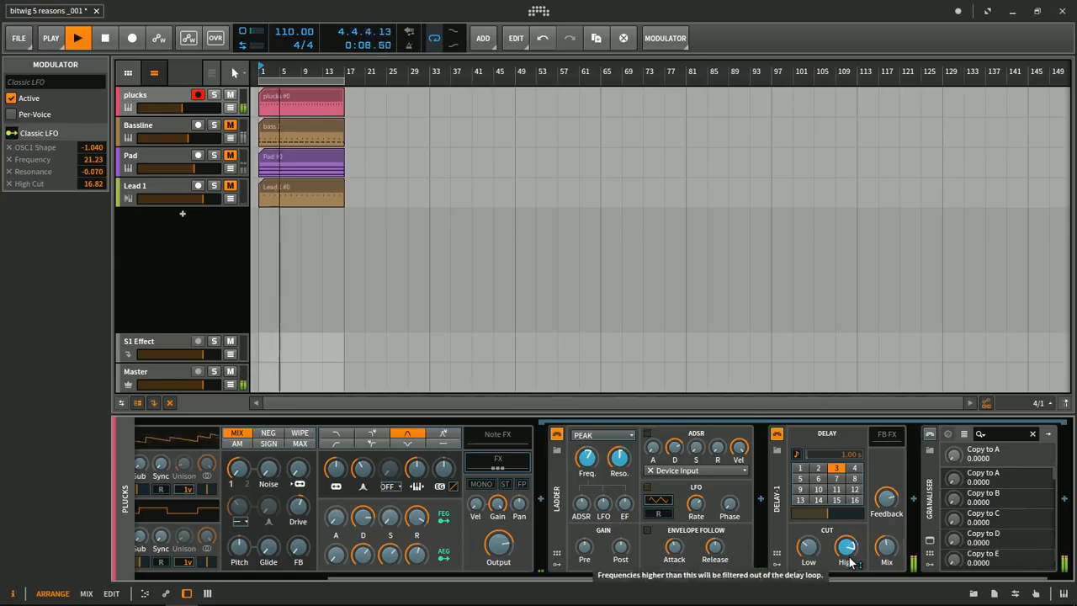
- Assign the Classic LFO to the Polysynth's Filter Resonance by 0.185 and Filter Frequency by 14.50
{"action": "left_click_drag", "start_coordinate": [843, 577], "coordinate": [869, 576]}
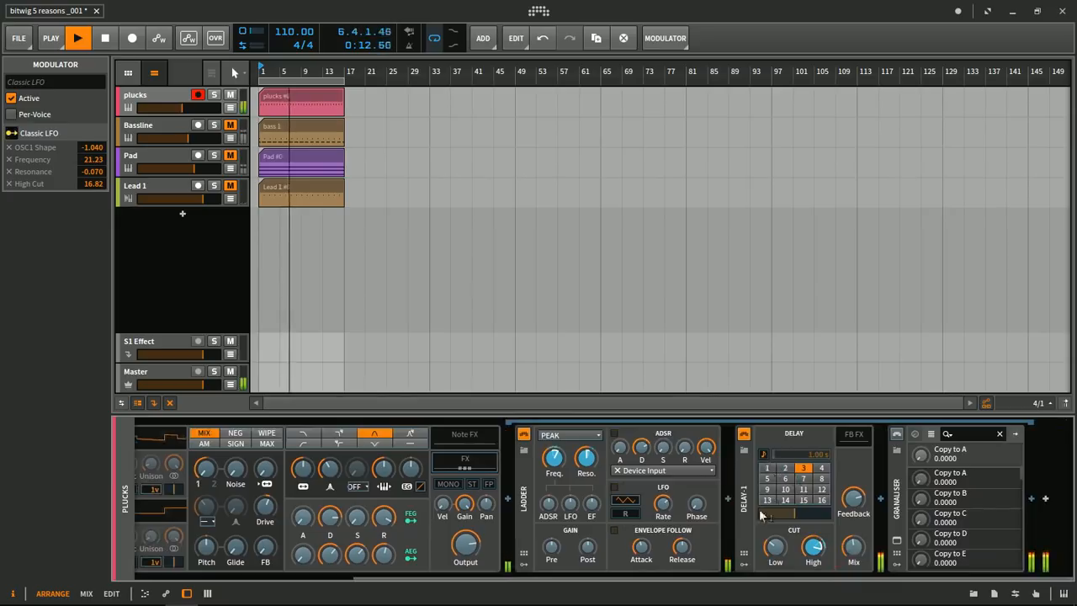
{"action": "left_click_drag", "start_coordinate": [620, 577], "coordinate": [517, 577]}
{"action": "left_click_drag", "start_coordinate": [467, 468], "coordinate": [467, 467]}
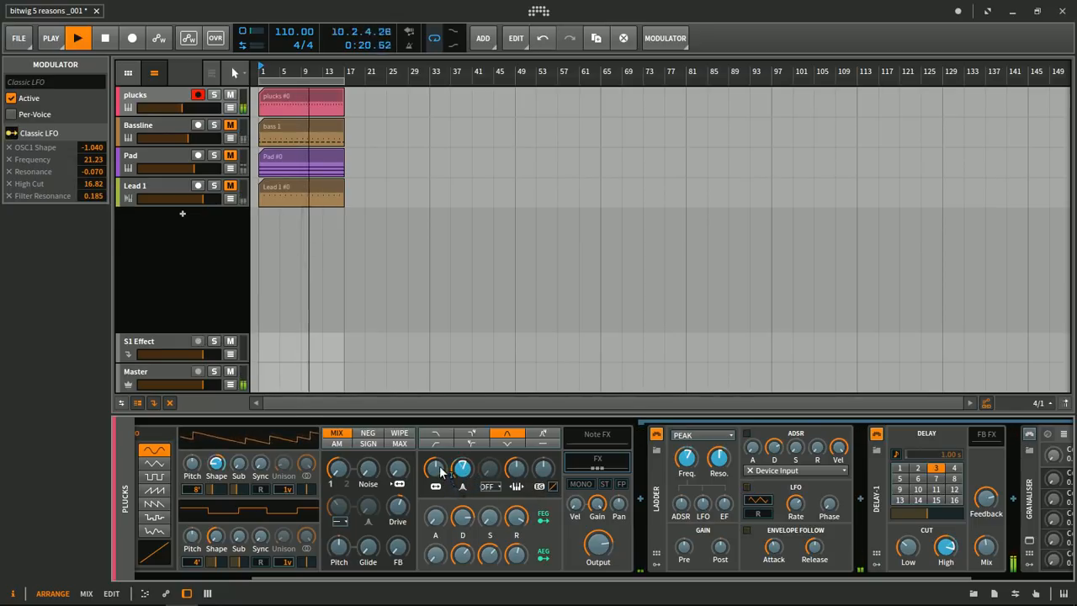
{"action": "left_click_drag", "start_coordinate": [437, 472], "coordinate": [438, 468]}
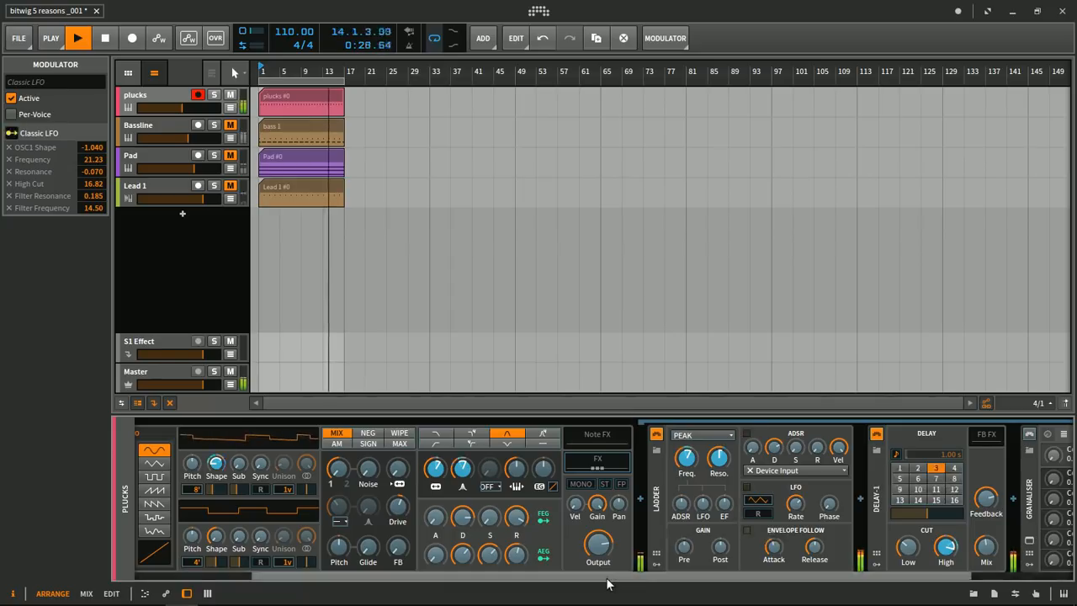
- Add a second Classic LFO to the Polysynth's next modulator slot and set its rate to 9.56 Hz
{"action": "left_click_drag", "start_coordinate": [608, 578], "coordinate": [462, 577]}
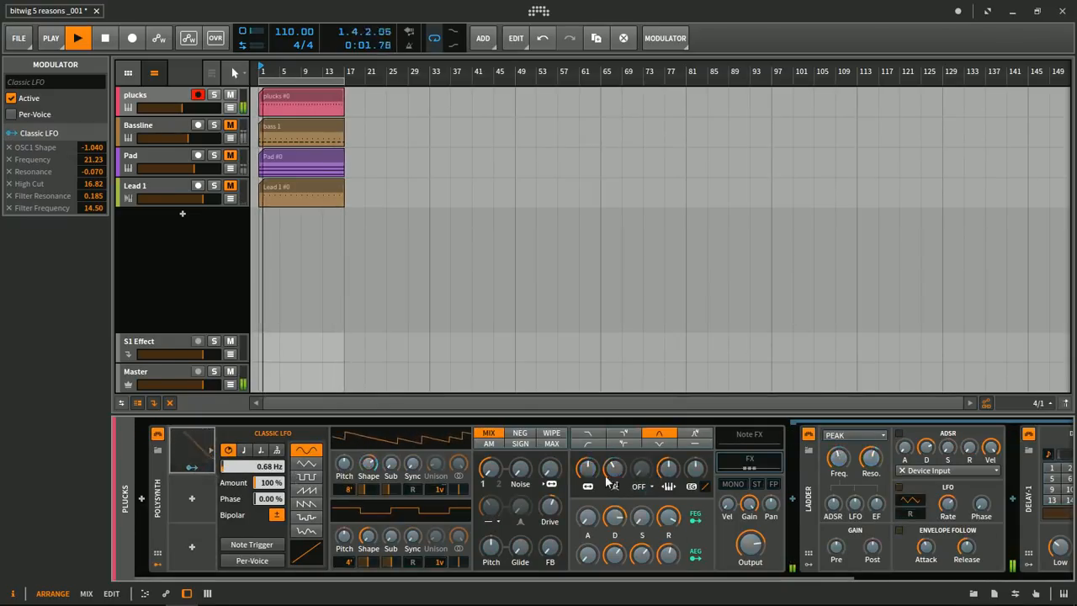
{"action": "left_click", "coordinate": [193, 493]}
{"action": "type", "text": "lfo"}
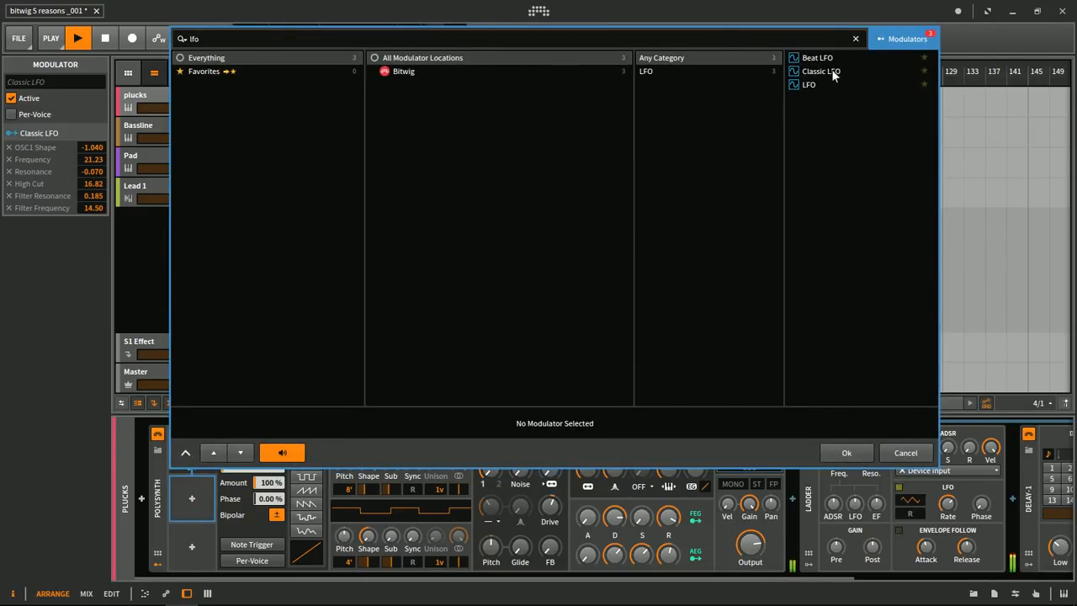
{"action": "double_click", "coordinate": [831, 71]}
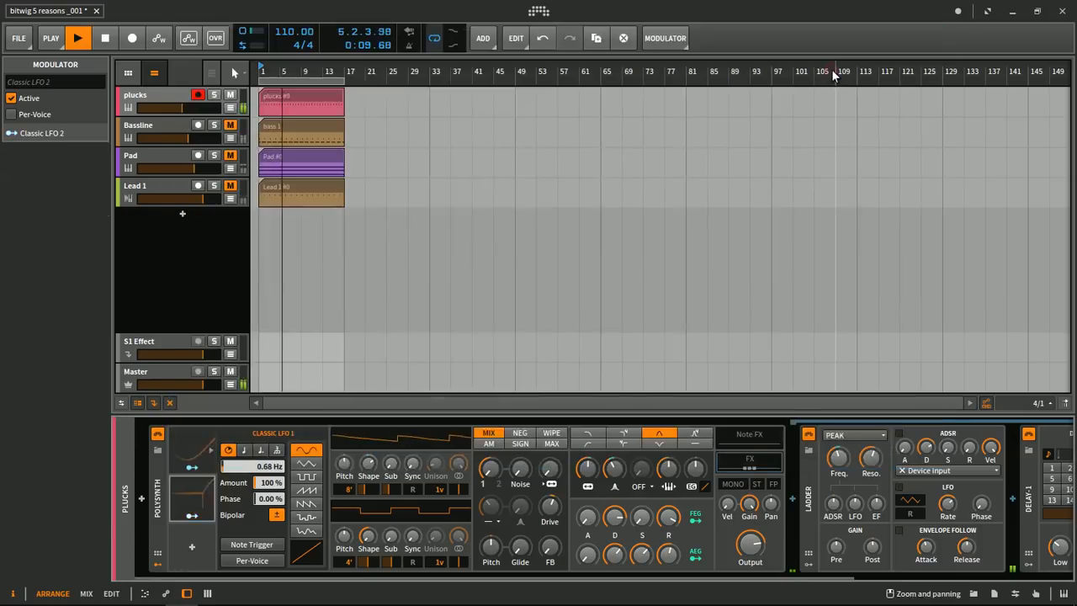
{"action": "left_click", "coordinate": [198, 501]}
{"action": "left_click_drag", "start_coordinate": [242, 475], "coordinate": [260, 471]}
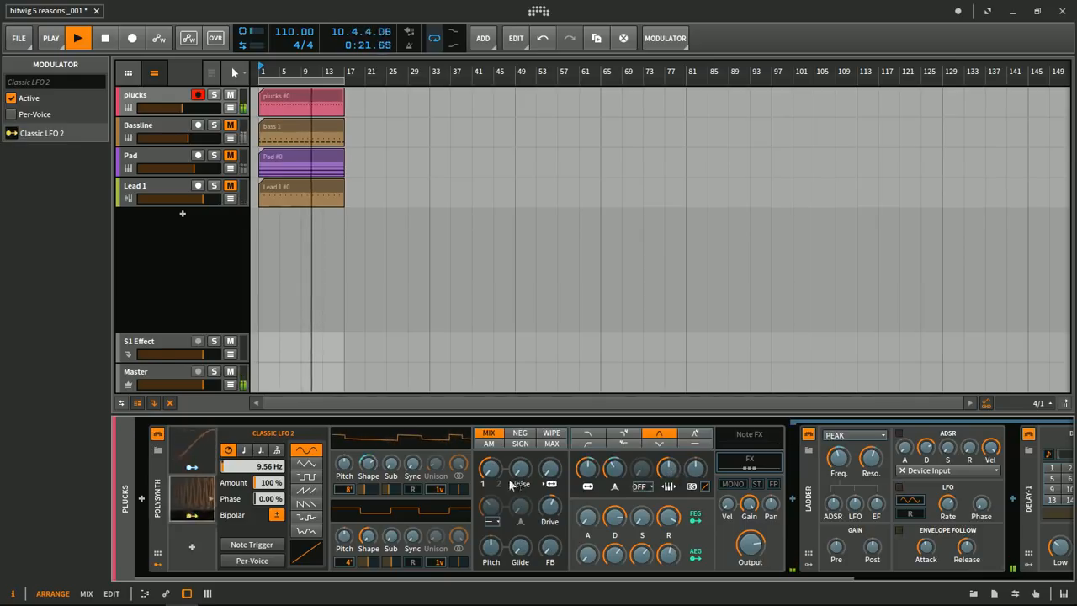
- Assign the second LFO to the first oscillator's Sync by 24.30, and to the delay's Feedback by -0.155 and Low Cut by 15.73
{"action": "left_click_drag", "start_coordinate": [413, 470], "coordinate": [413, 469]}
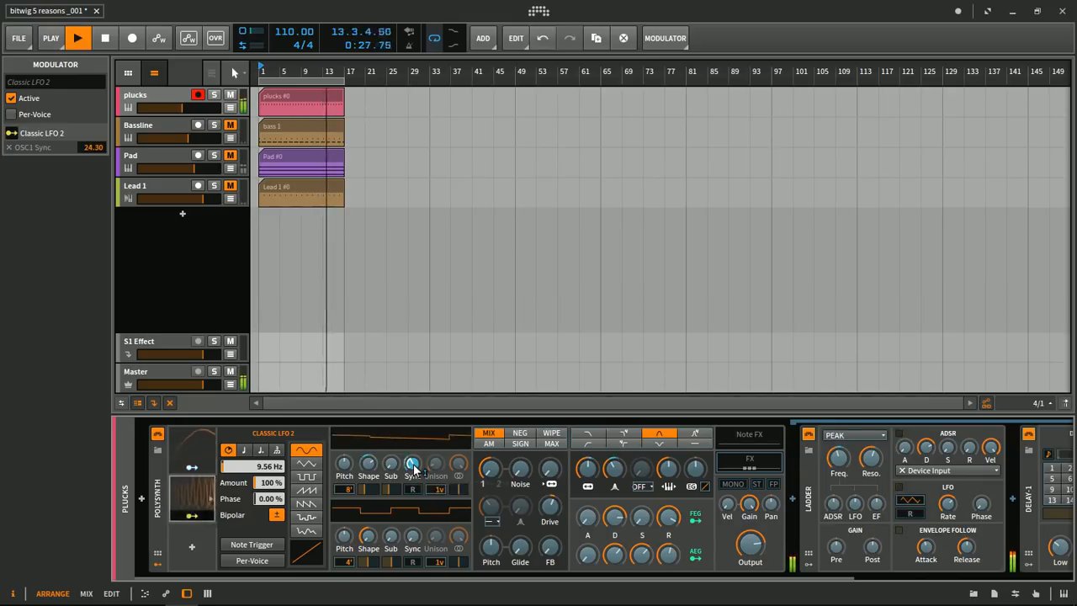
{"action": "left_click_drag", "start_coordinate": [730, 579], "coordinate": [910, 578]}
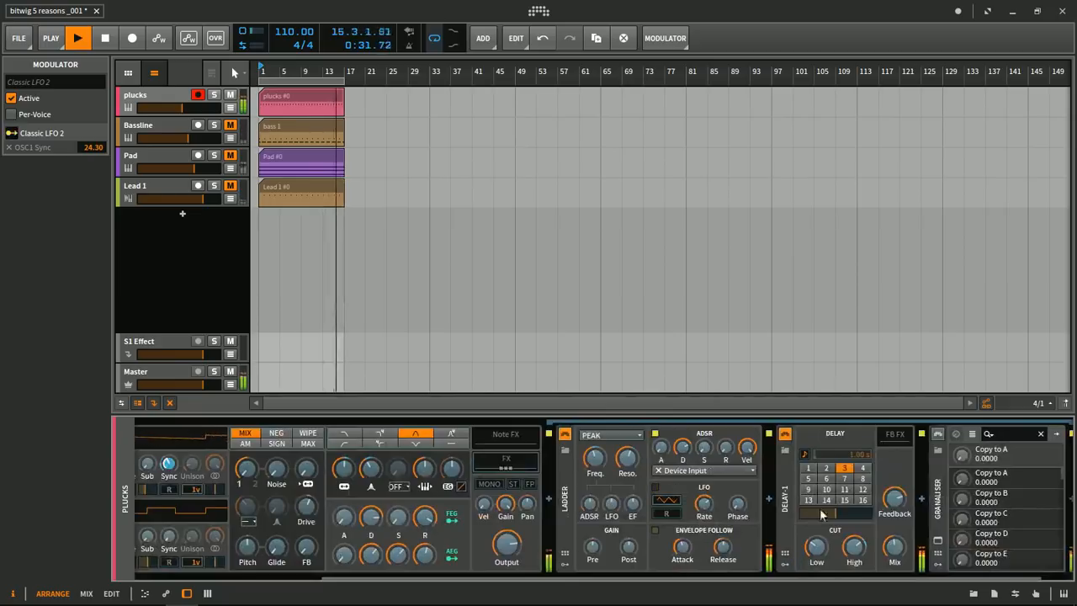
{"action": "left_click_drag", "start_coordinate": [894, 500], "coordinate": [896, 503]}
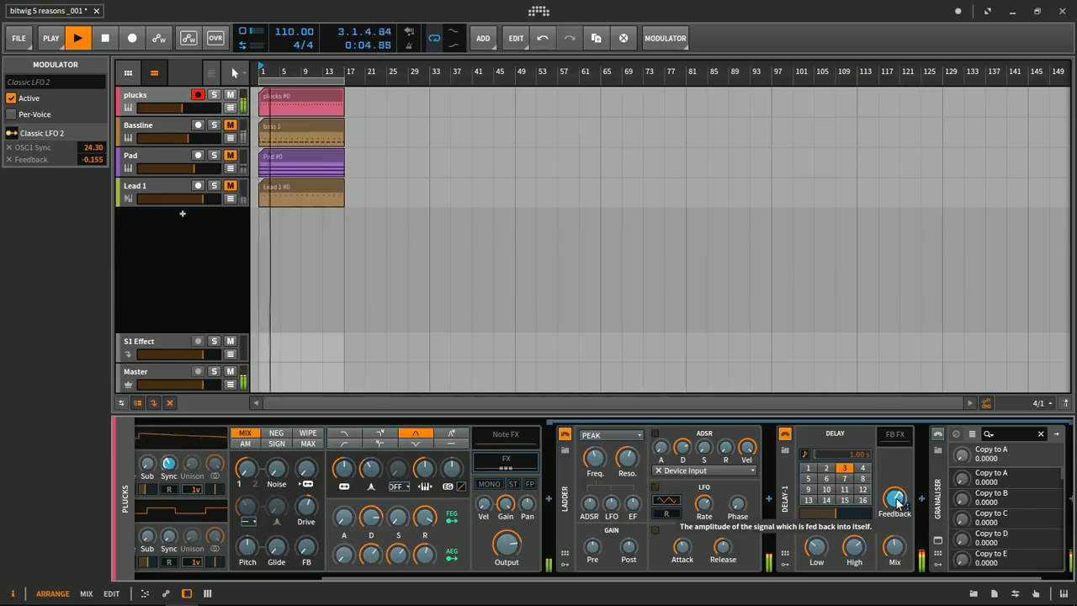
{"action": "left_click_drag", "start_coordinate": [817, 548], "coordinate": [492, 579]}
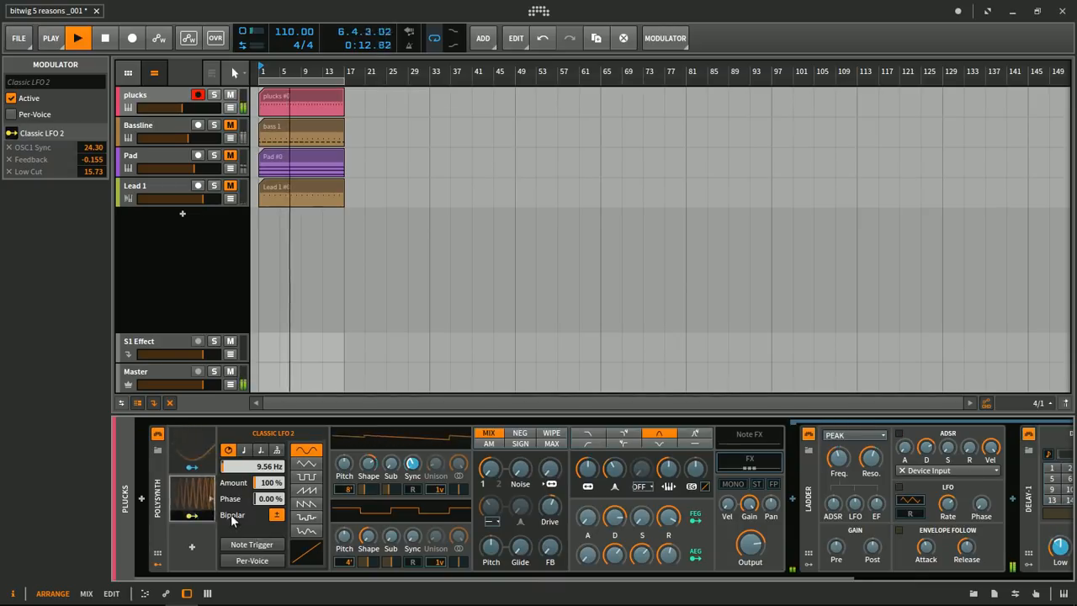
- Turn off Bipolar for the second LFO, check its effect on the delay's Low Cut, and stop playback
{"action": "left_click", "coordinate": [276, 513]}
{"action": "left_click_drag", "start_coordinate": [365, 579], "coordinate": [624, 578]}
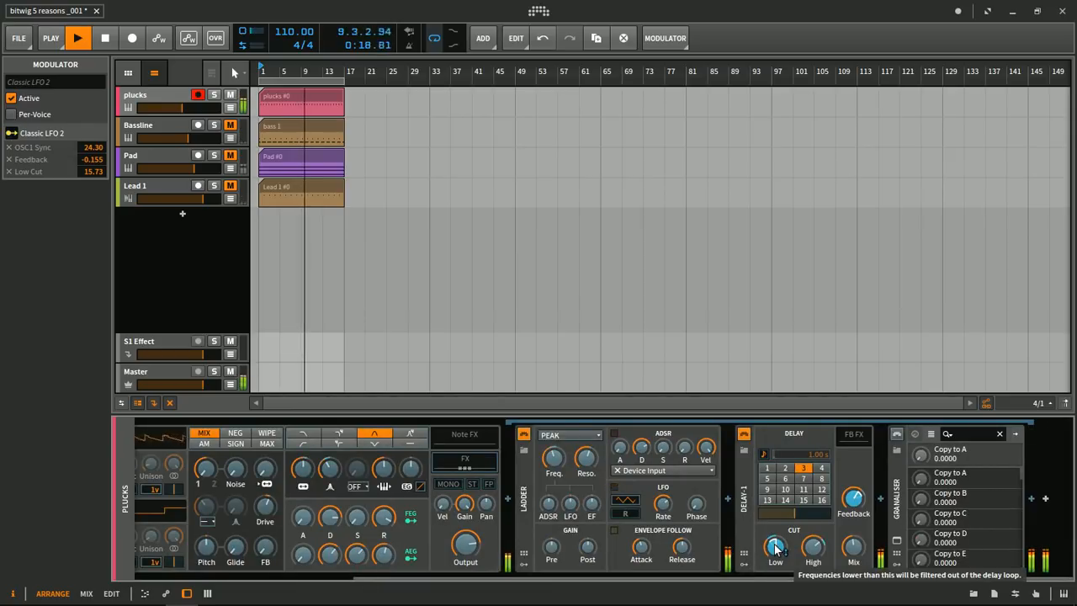
{"action": "left_click_drag", "start_coordinate": [711, 575], "coordinate": [483, 576]}
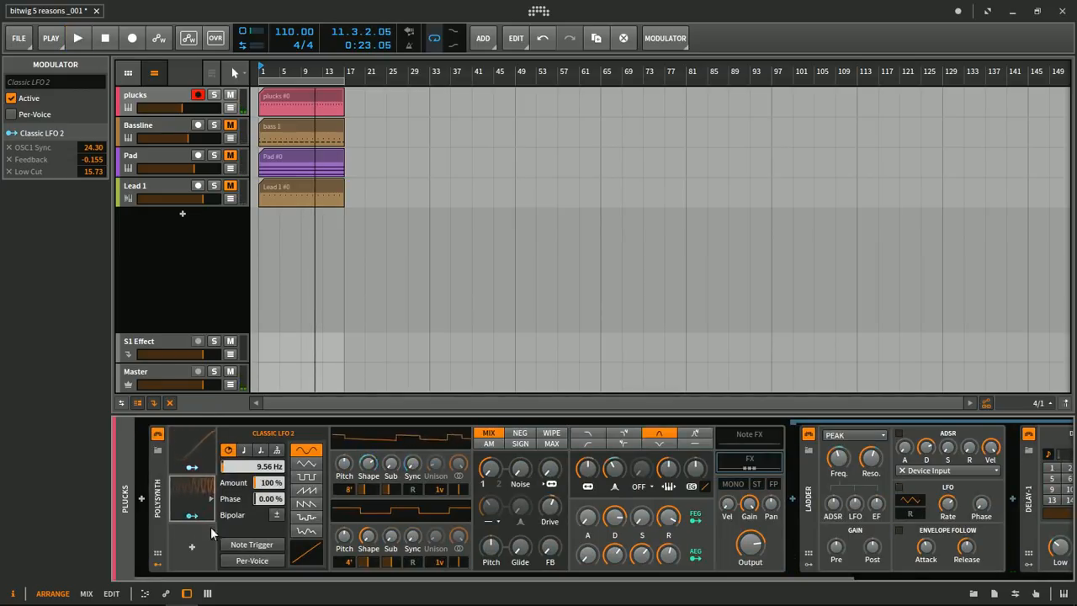
- Add an ADSR modulator to the Polysynth's third modulator slot
{"action": "left_click", "coordinate": [193, 547]}
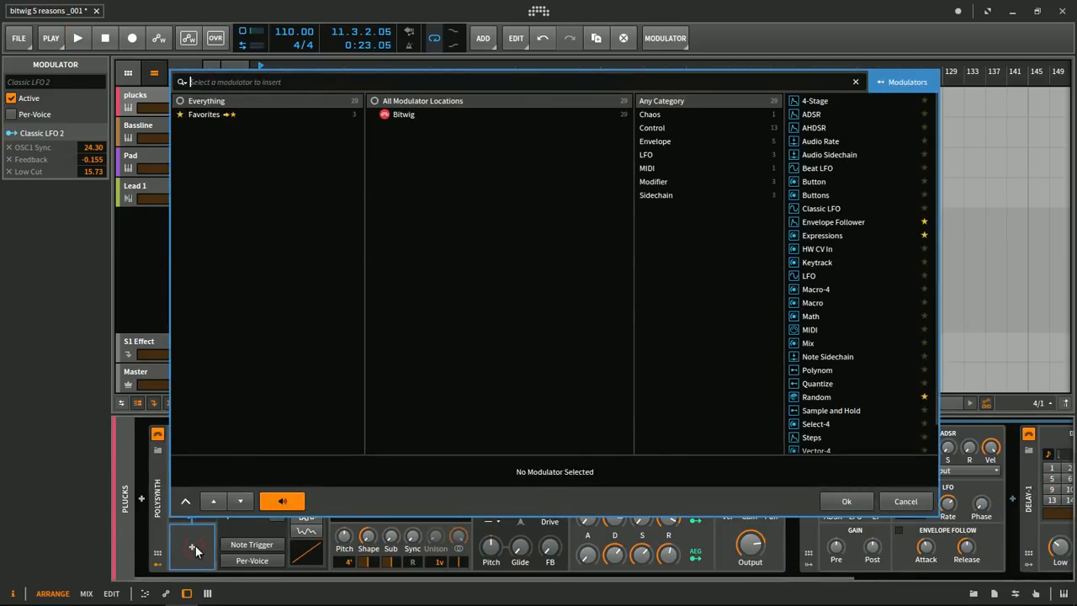
{"action": "type", "text": "ADSR"}
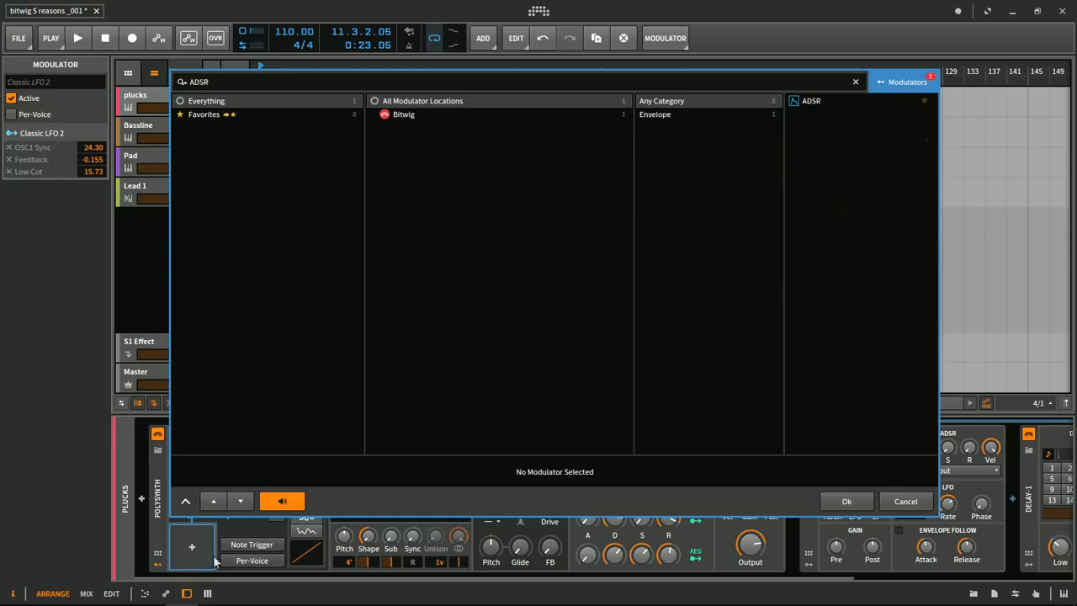
{"action": "double_click", "coordinate": [817, 100]}
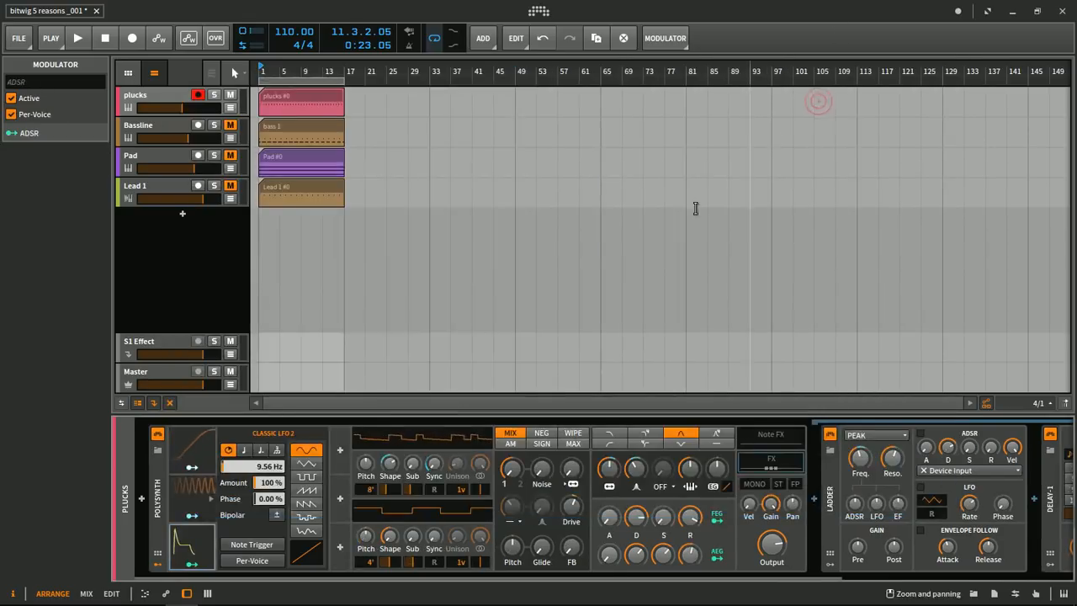
- Assign the ADSR modulator to the first oscillator's Pitch by 4.990 and open its envelope settings
{"action": "left_click", "coordinate": [191, 563]}
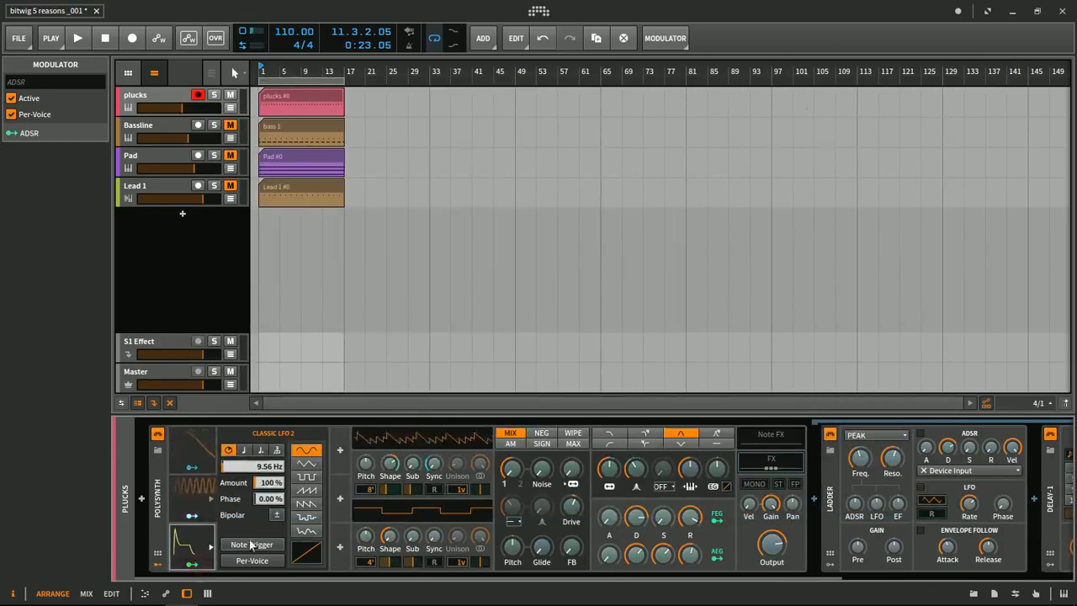
{"action": "left_click_drag", "start_coordinate": [367, 465], "coordinate": [371, 464]}
{"action": "left_click", "coordinate": [197, 544]}
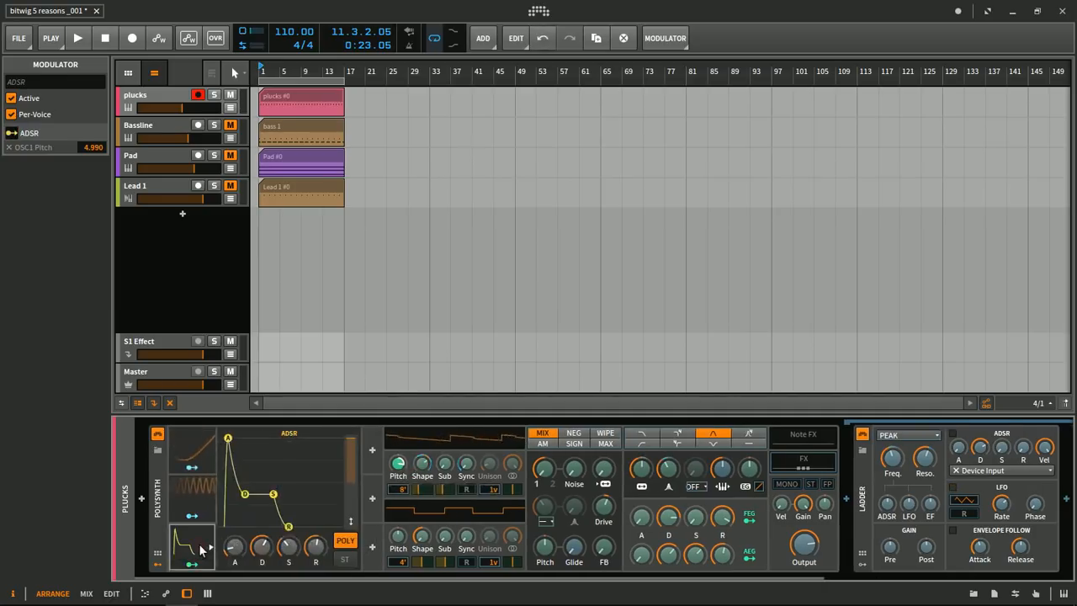
- Raise the ADSR modulator's sustain level and play the loop to hear the envelope's effect across the device chain
{"action": "left_click_drag", "start_coordinate": [242, 547], "coordinate": [662, 572]}
{"action": "key", "text": "space"}
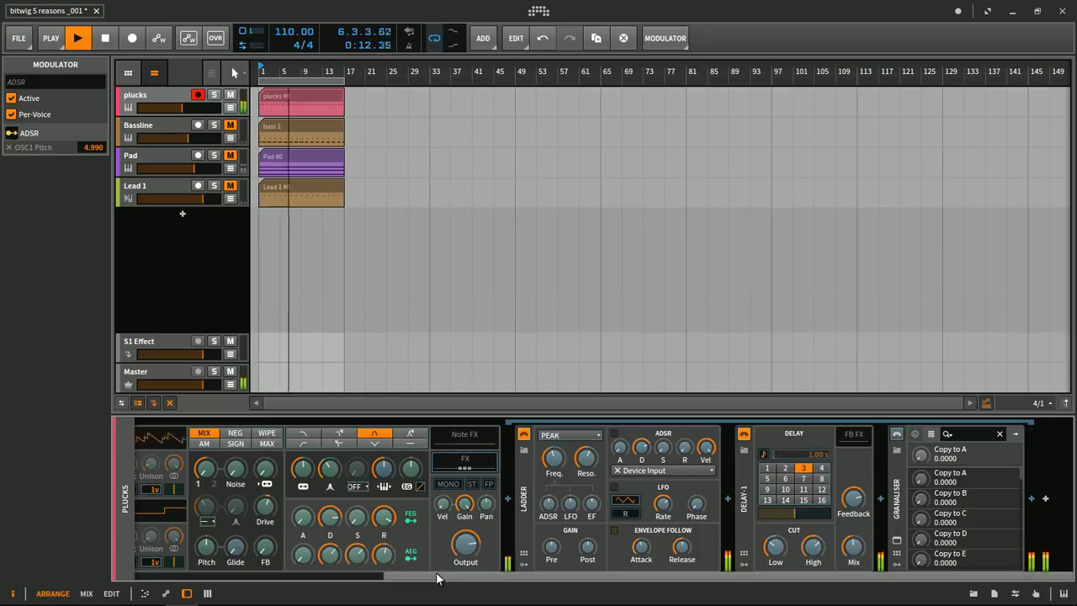
{"action": "left_click_drag", "start_coordinate": [602, 575], "coordinate": [189, 568]}
{"action": "left_click_drag", "start_coordinate": [375, 577], "coordinate": [845, 574]}
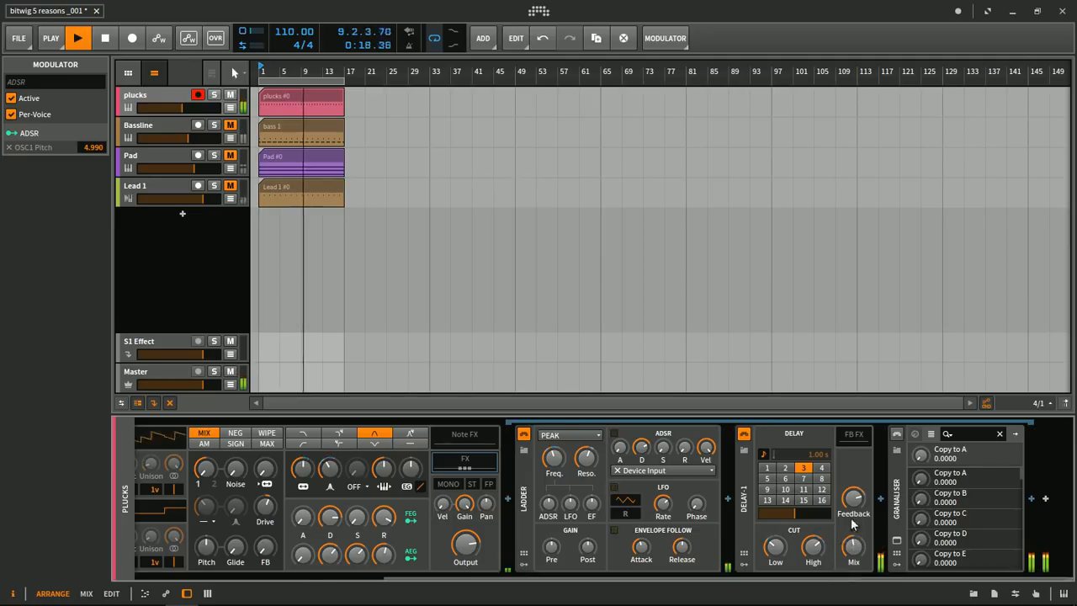
{"action": "left_click_drag", "start_coordinate": [647, 580], "coordinate": [217, 569]}
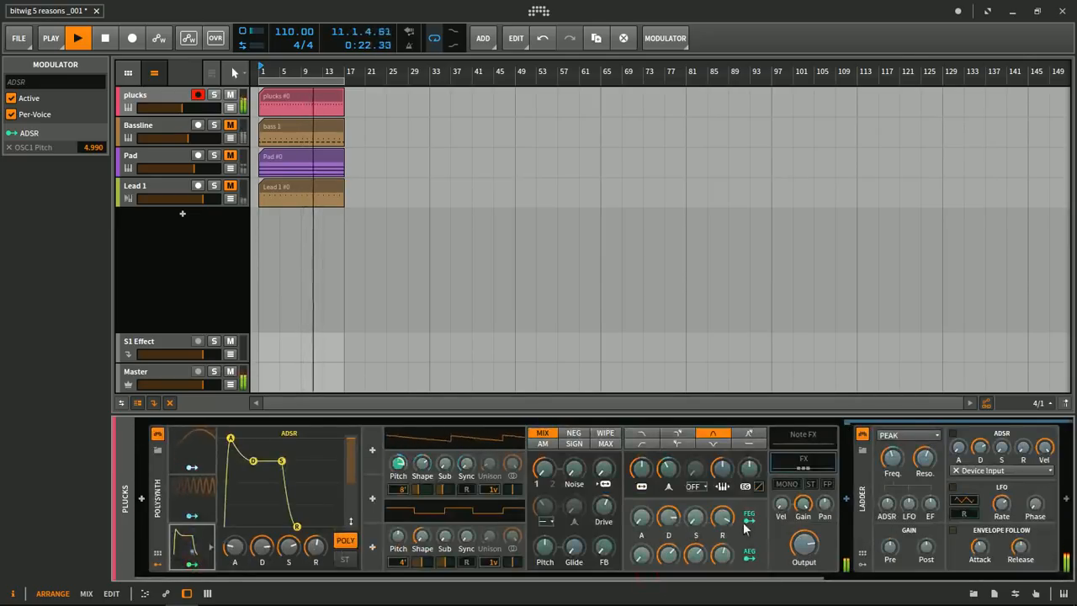
- Assign the ADSR modulator to the Polysynth's Filter Keytracking by 0.320 and Filter Envelope amount by 20.16, and stop playback
{"action": "left_click_drag", "start_coordinate": [748, 577], "coordinate": [966, 577]}
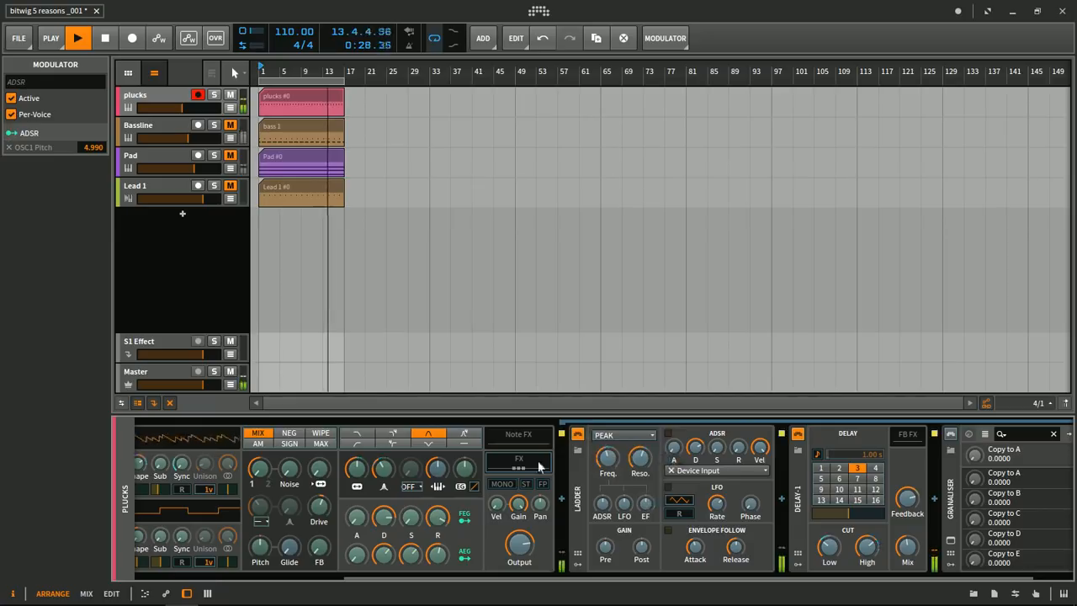
{"action": "left_click_drag", "start_coordinate": [438, 475], "coordinate": [467, 471]}
{"action": "left_click_drag", "start_coordinate": [494, 576], "coordinate": [190, 565]}
{"action": "key", "text": "space"}
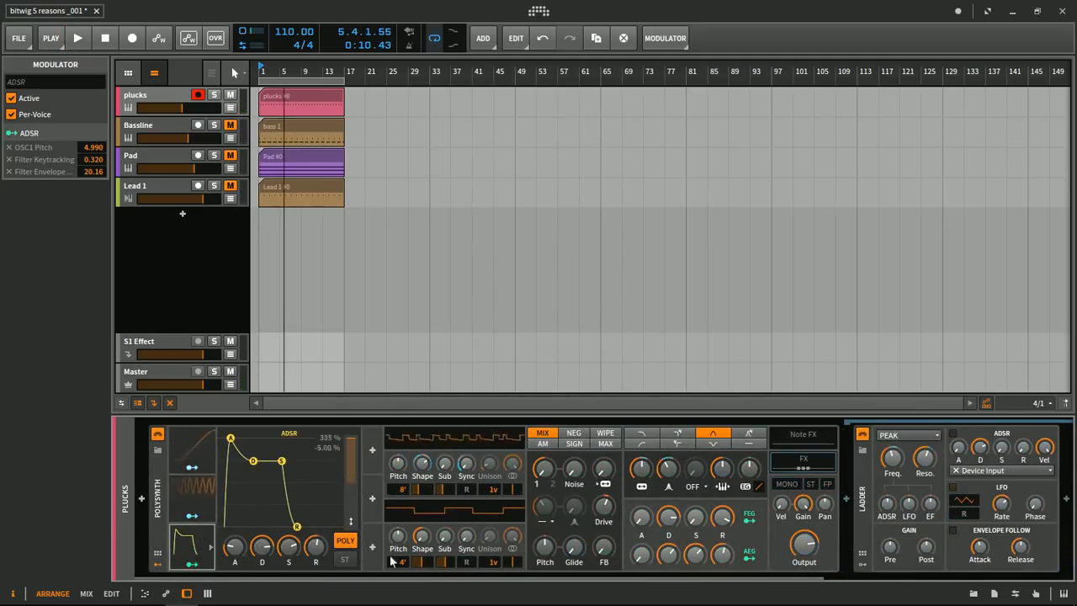
- Examine the plucks device chain from the Polysynth and its modulators through Ladder, Delay-1 and Granaliser
{"action": "left_click_drag", "start_coordinate": [441, 580], "coordinate": [748, 576]}
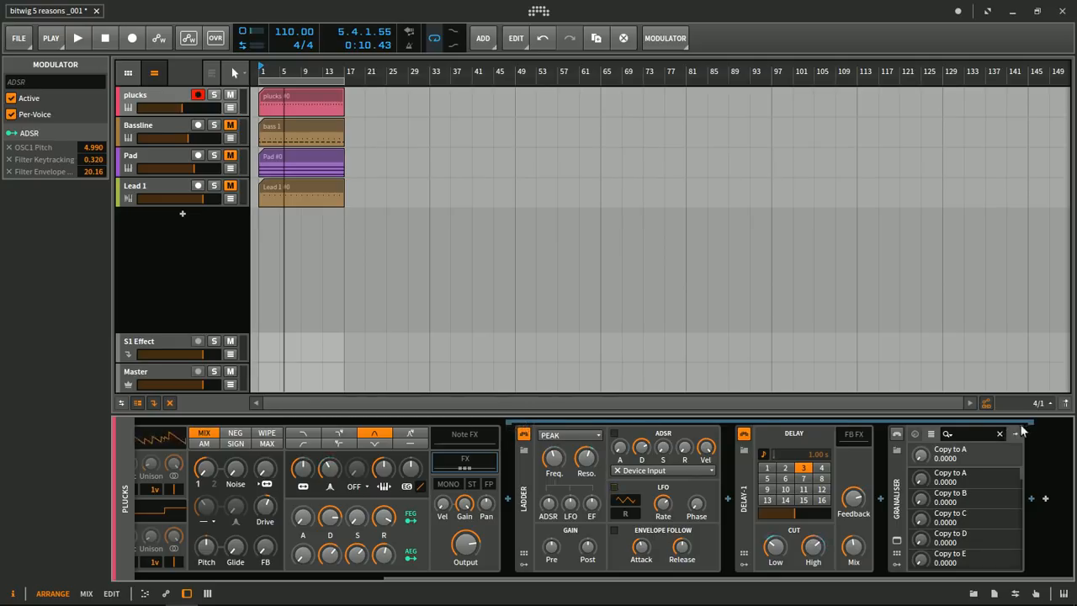
{"action": "mouse_move", "coordinate": [586, 604]}
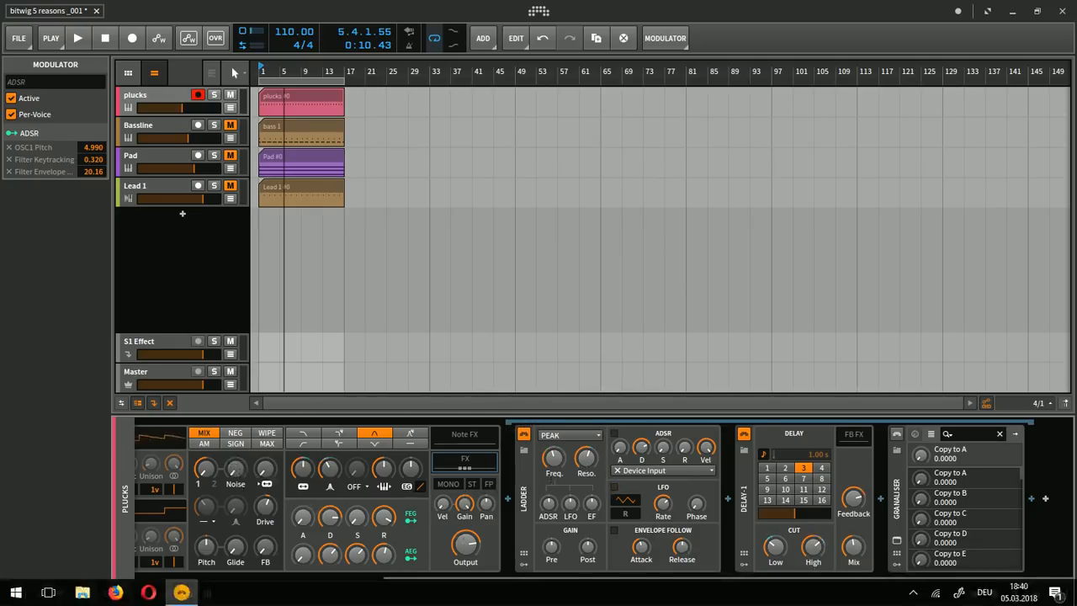
{"action": "left_click_drag", "start_coordinate": [555, 579], "coordinate": [272, 579]}
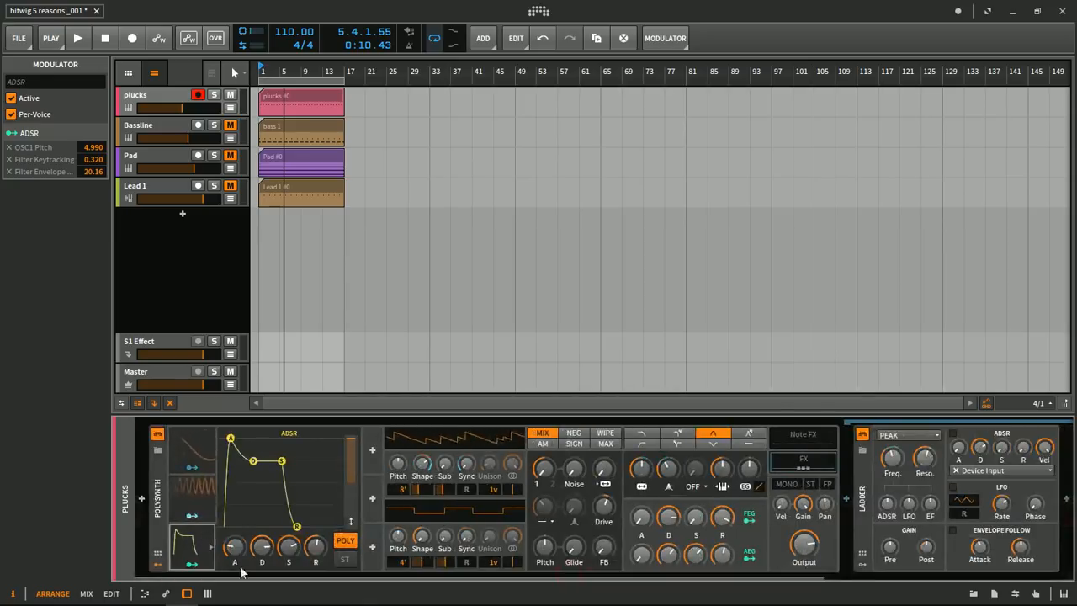
{"action": "left_click_drag", "start_coordinate": [265, 578], "coordinate": [677, 579]}
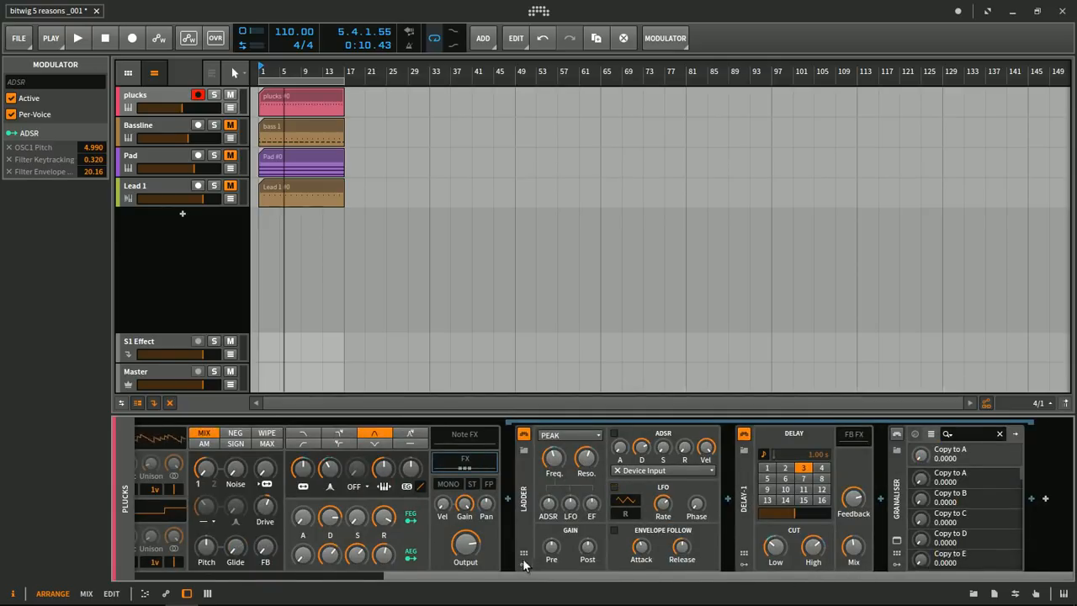
{"action": "scroll", "coordinate": [505, 560], "scroll_direction": "left", "scroll_amount": 5}
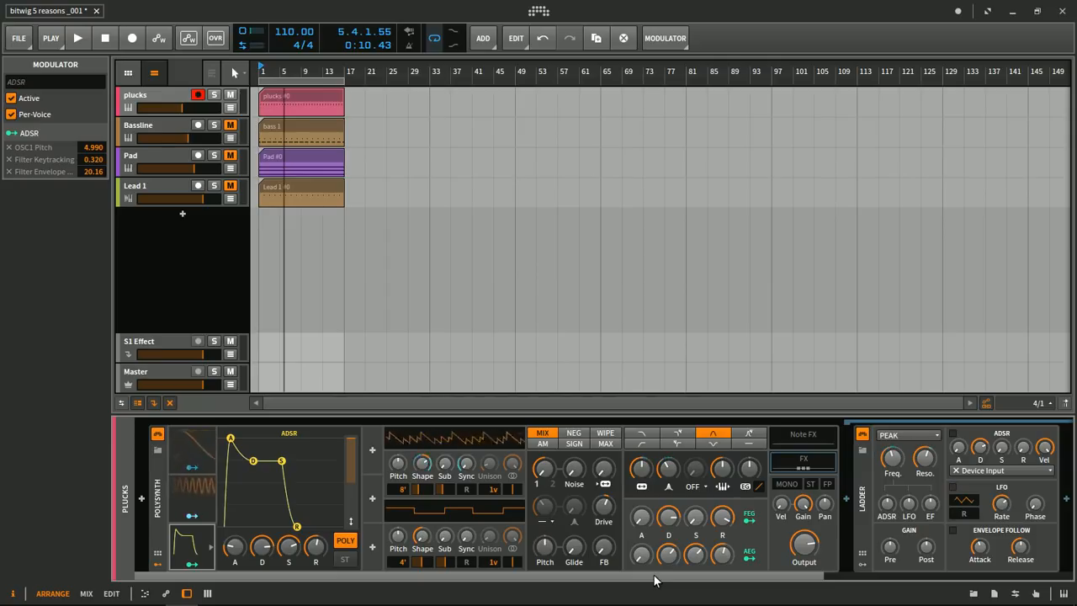
{"action": "left_click_drag", "start_coordinate": [655, 579], "coordinate": [872, 575]}
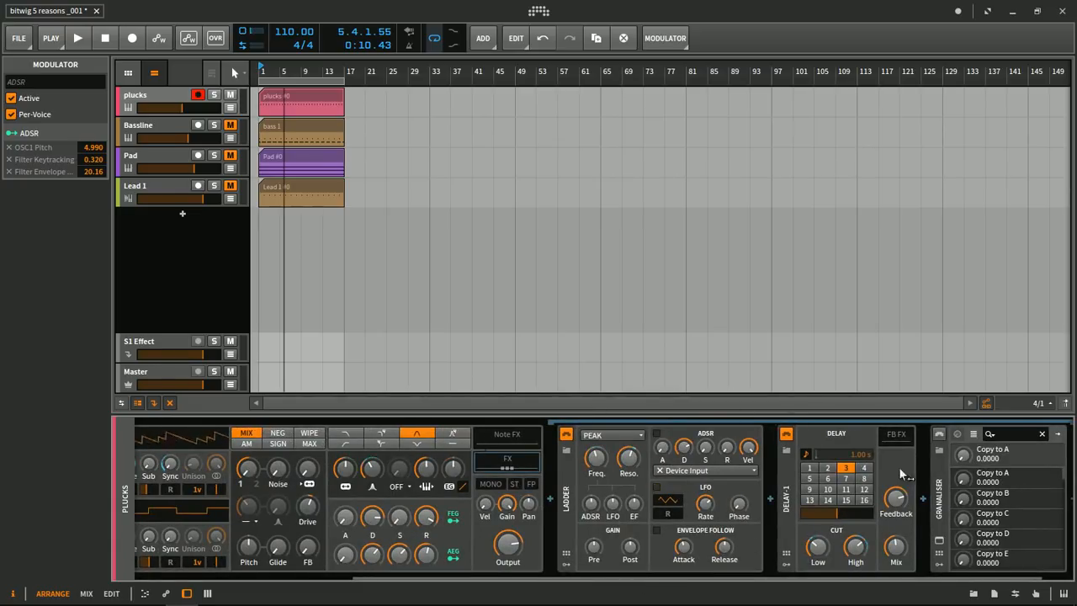
{"action": "left_click_drag", "start_coordinate": [817, 575], "coordinate": [892, 572]}
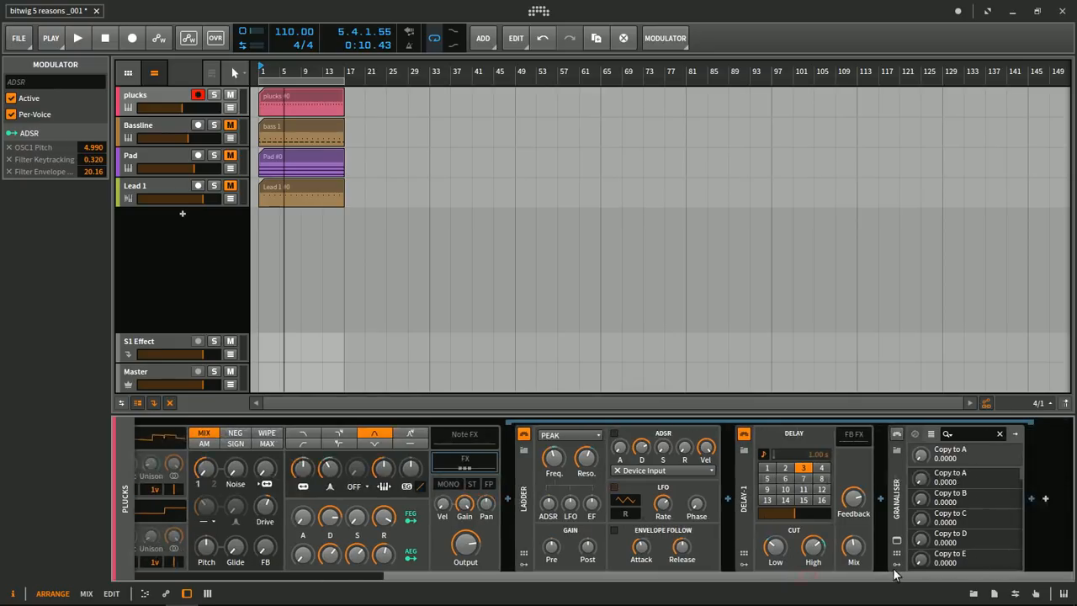
{"action": "left_click_drag", "start_coordinate": [808, 578], "coordinate": [413, 547]}
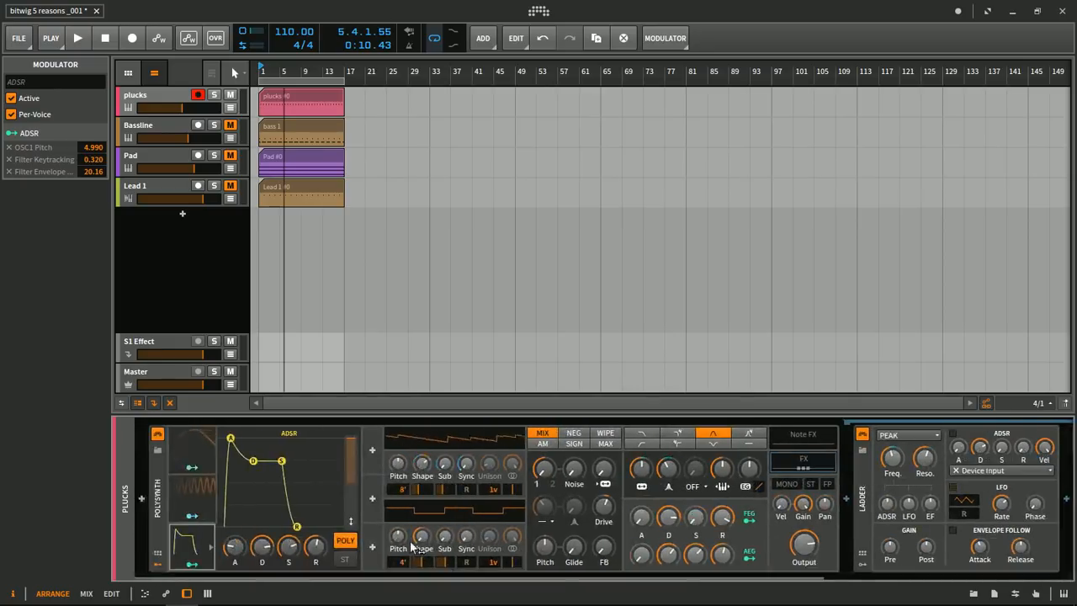
{"action": "left_click_drag", "start_coordinate": [767, 580], "coordinate": [1048, 579]}
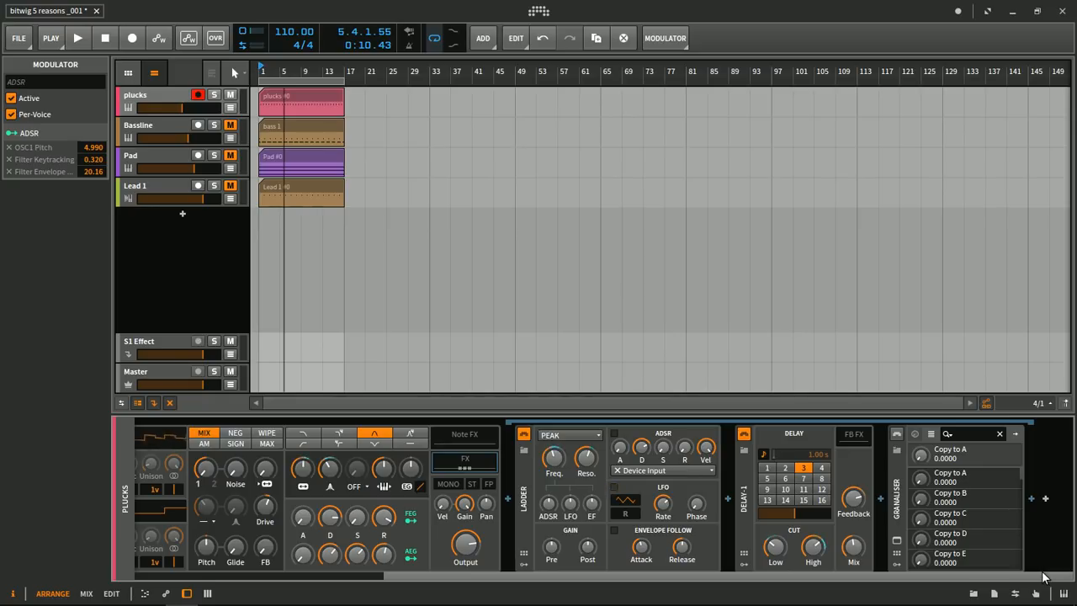
{"action": "left_click_drag", "start_coordinate": [911, 582], "coordinate": [632, 580]}
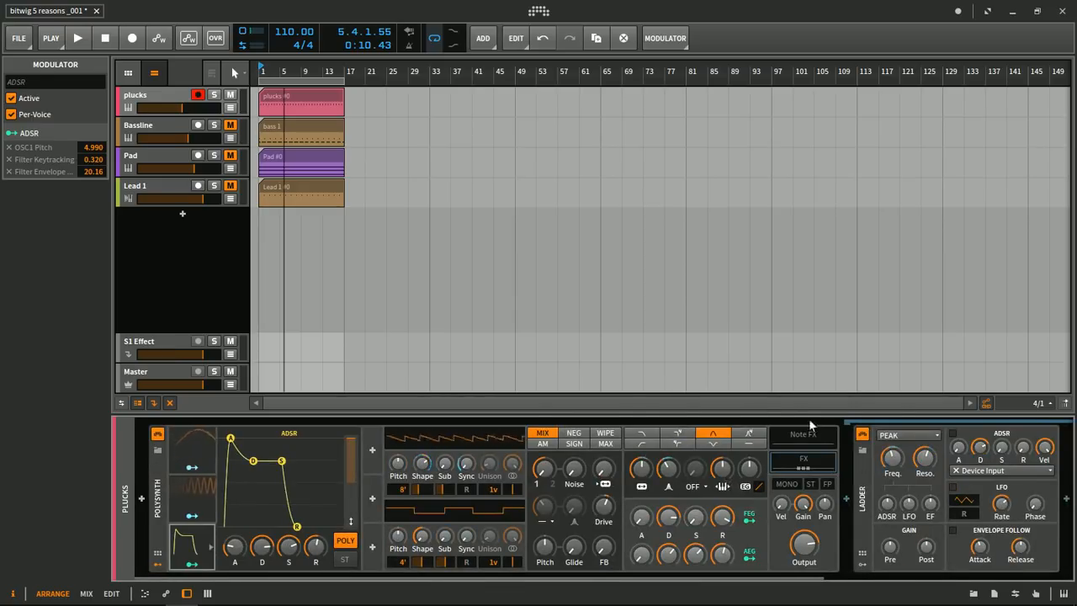
{"action": "mouse_move", "coordinate": [753, 575]}
{"action": "left_mouse_down"}
{"action": "mouse_move", "coordinate": [1043, 573]}
{"action": "mouse_move", "coordinate": [736, 574]}
{"action": "left_mouse_up"}
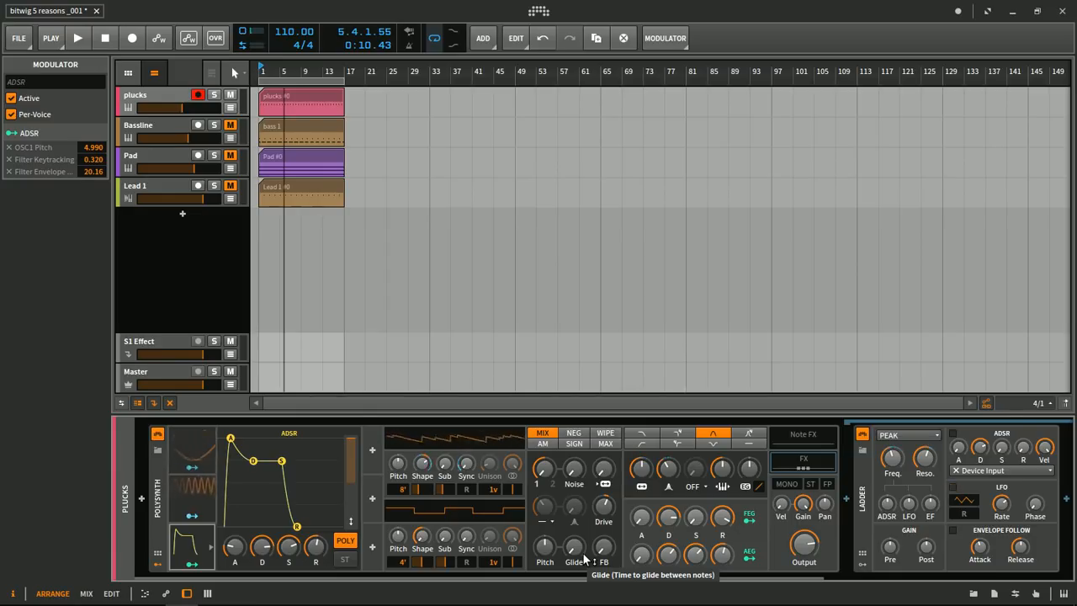
- Delete both Classic LFOs and the ADSR modulator from the Polysynth together
{"action": "left_click", "coordinate": [189, 455]}
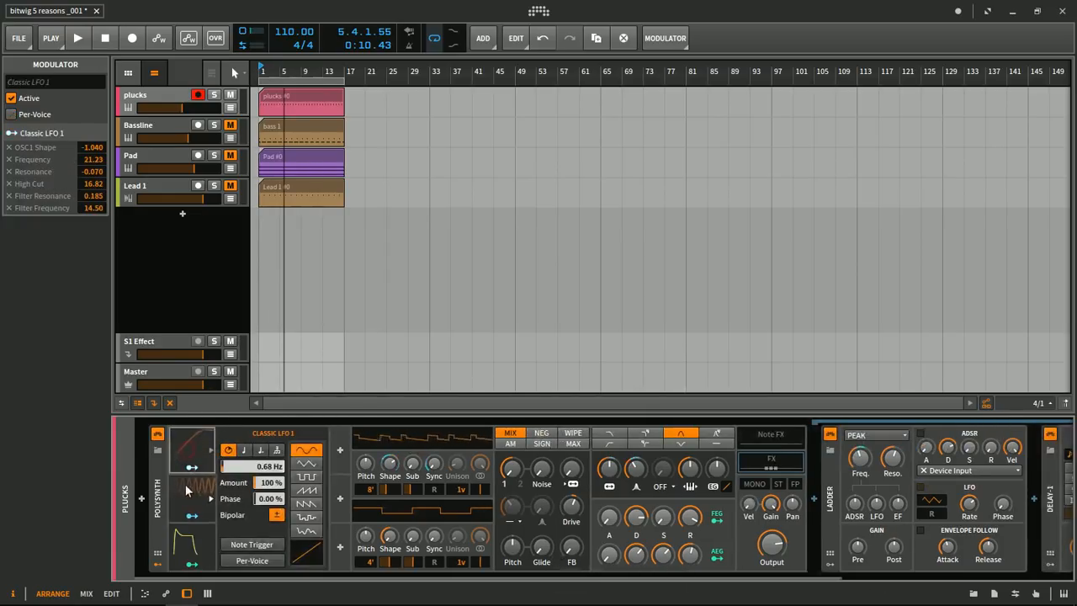
{"action": "left_click", "coordinate": [185, 497], "text": "ctrl"}
{"action": "left_click", "coordinate": [185, 547], "text": "ctrl"}
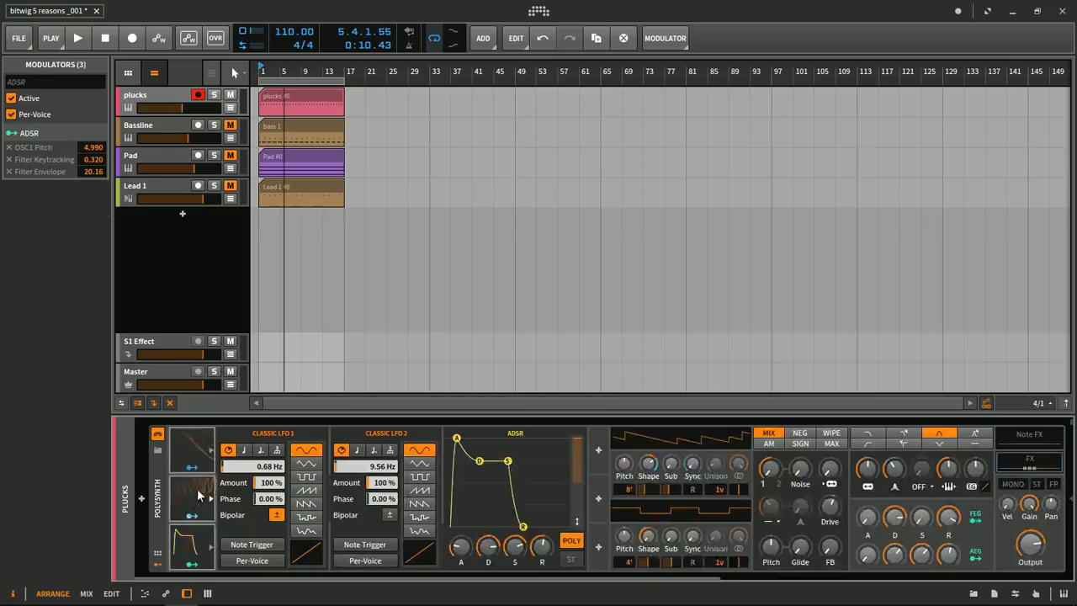
{"action": "key", "text": "Delete"}
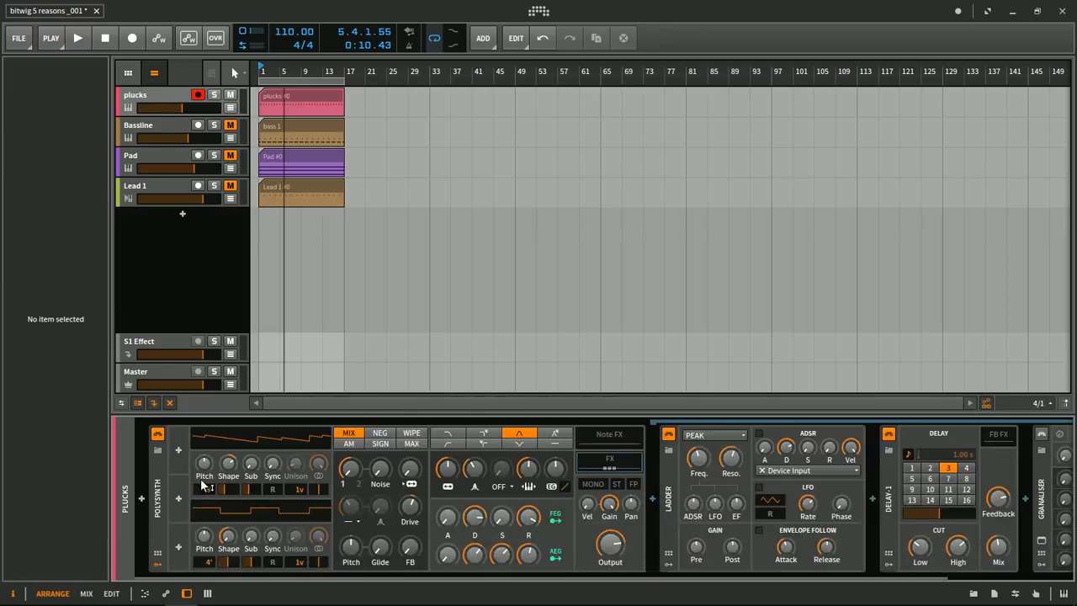
- Unmute the Bassline, Pad and Lead 1 tracks one after another during playback, and stop playback
{"action": "key", "text": "space"}
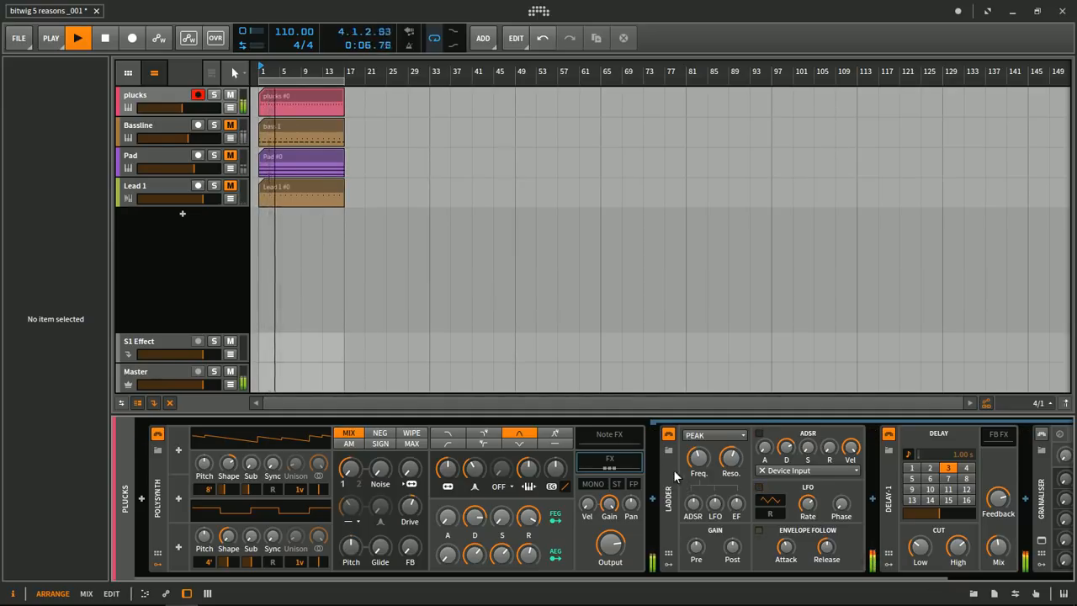
{"action": "left_click_drag", "start_coordinate": [278, 71], "coordinate": [280, 68]}
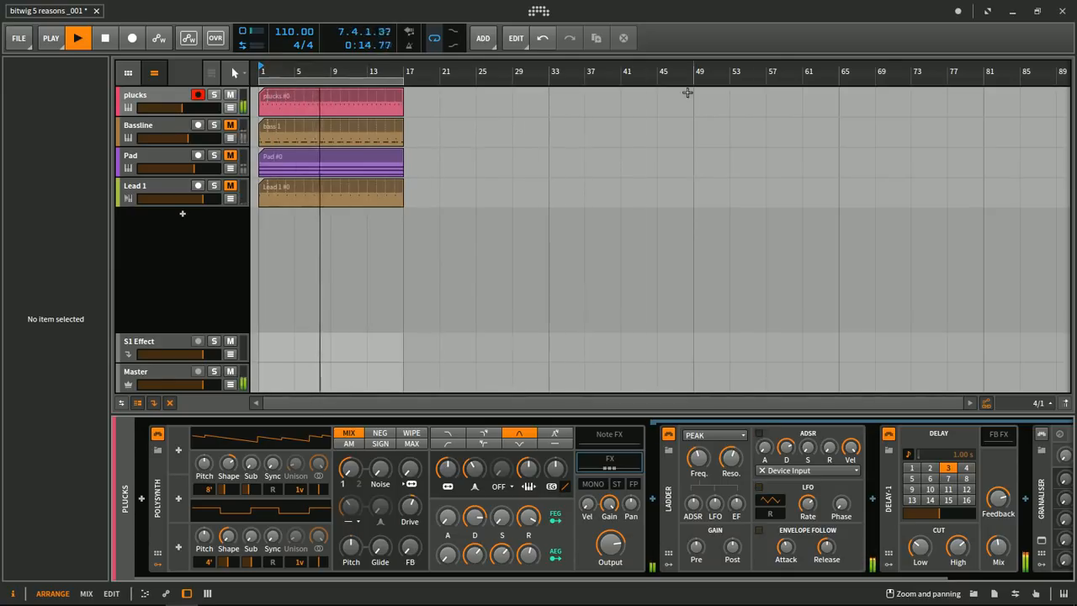
{"action": "left_click", "coordinate": [231, 125]}
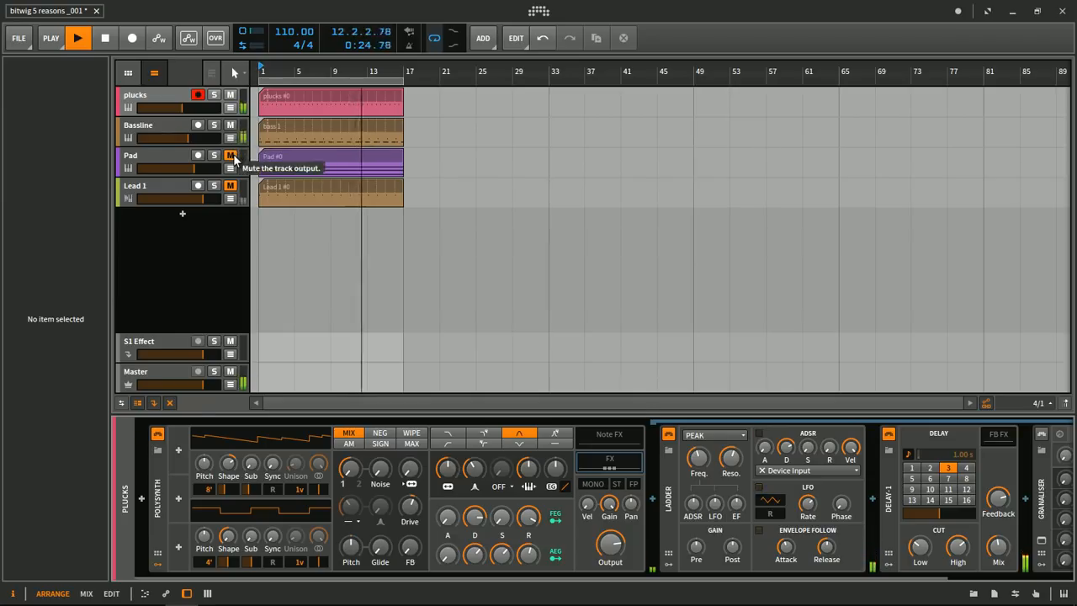
{"action": "left_click", "coordinate": [230, 155]}
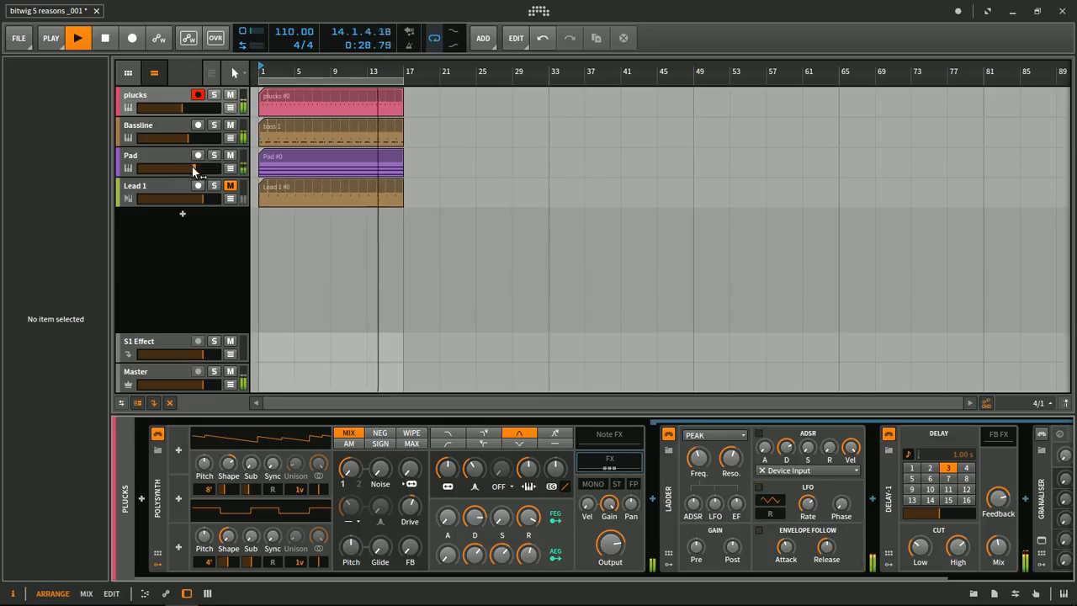
{"action": "left_click", "coordinate": [230, 185]}
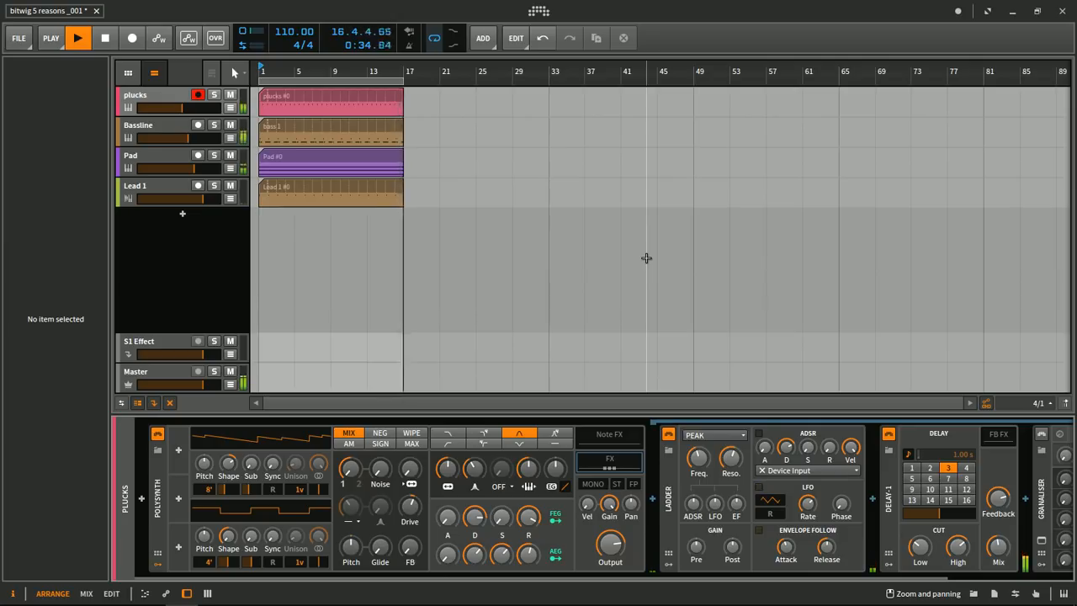
{"action": "key", "text": "space"}
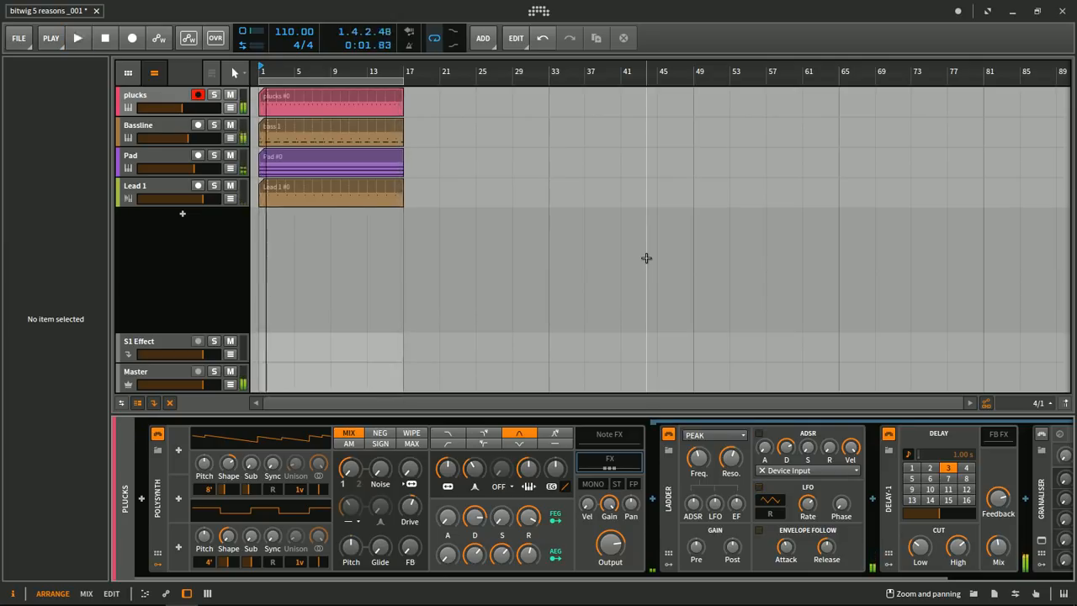
- Show the clip launcher beside the arranger timeline and widen it to fit Scene 3
{"action": "left_click", "coordinate": [129, 74]}
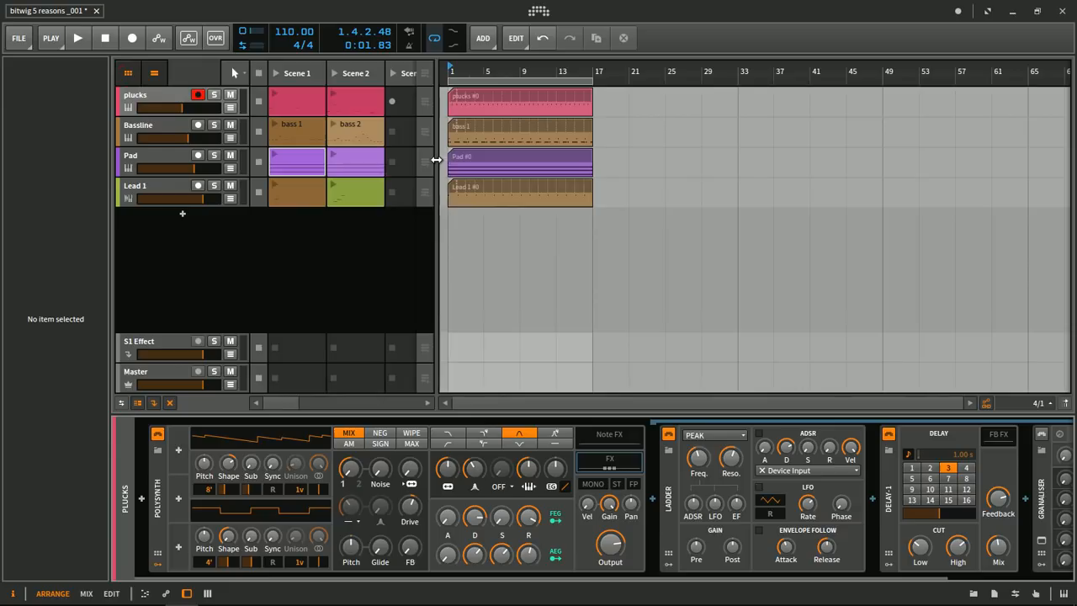
{"action": "left_click_drag", "start_coordinate": [439, 160], "coordinate": [463, 160]}
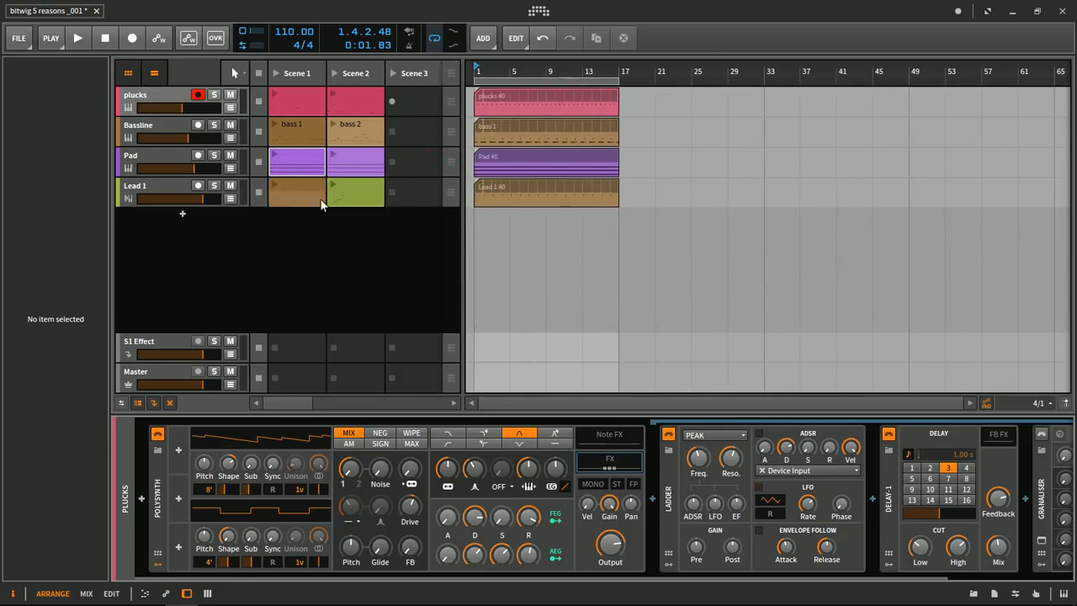
- Compare the clip launcher and the arranger timeline each on its own, and return to showing both side by side
{"action": "left_click", "coordinate": [154, 74]}
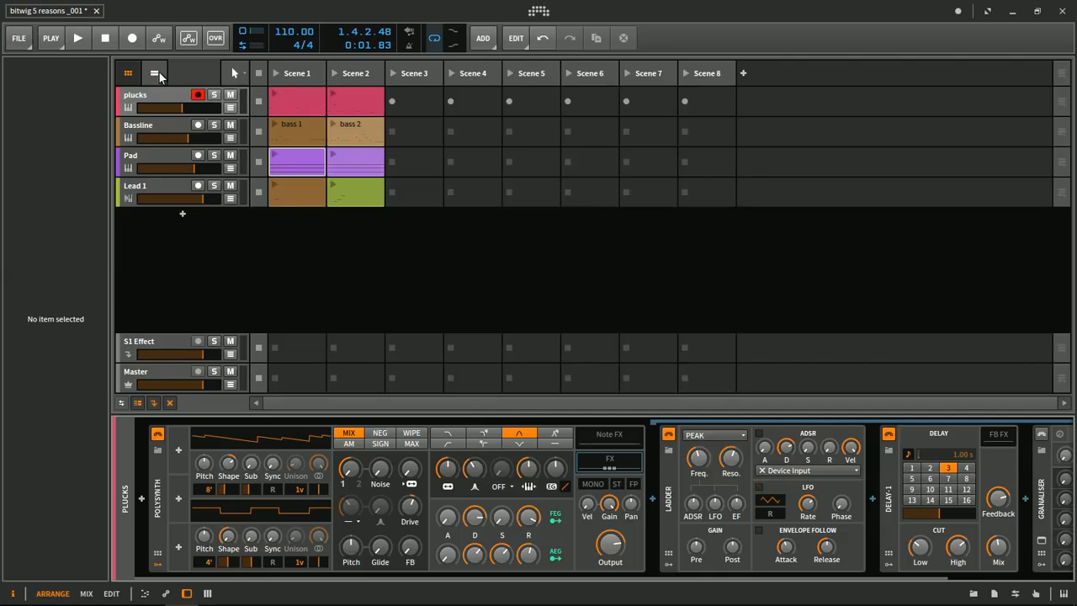
{"action": "left_click", "coordinate": [128, 74]}
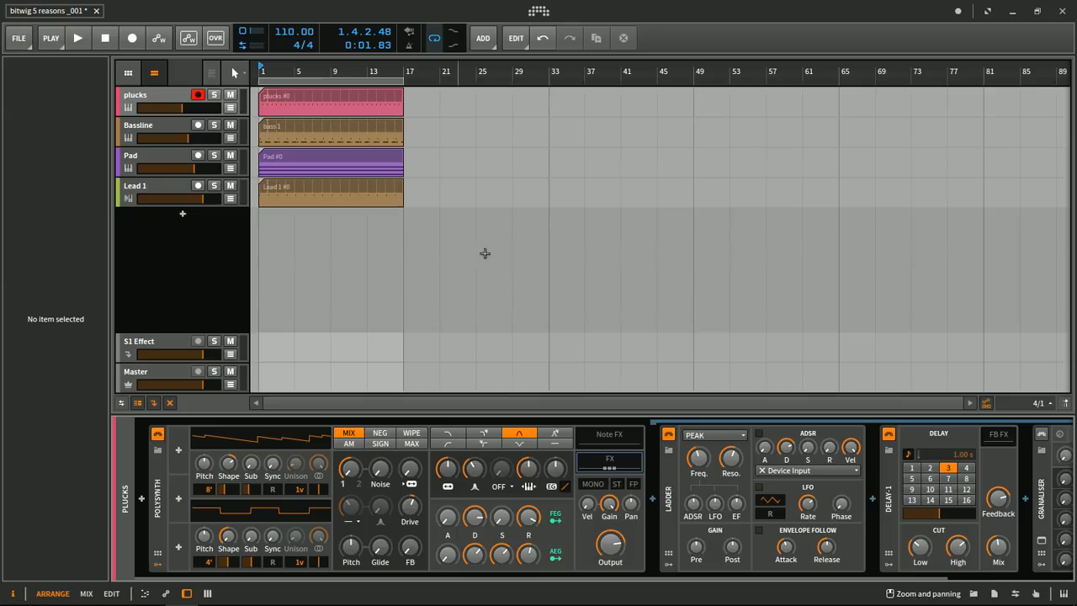
{"action": "left_click", "coordinate": [128, 74]}
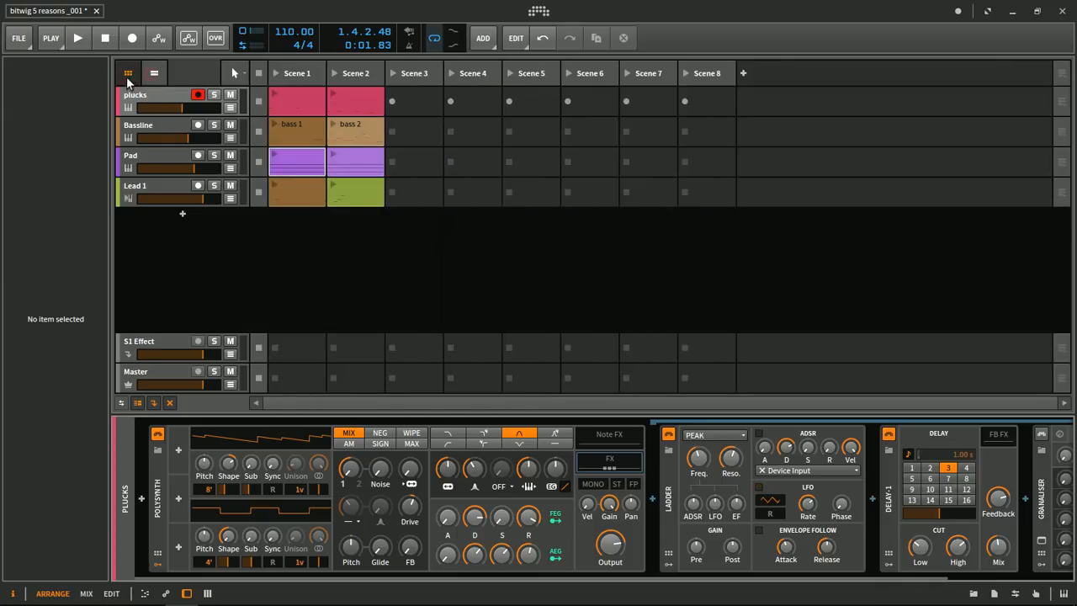
{"action": "left_click", "coordinate": [477, 99]}
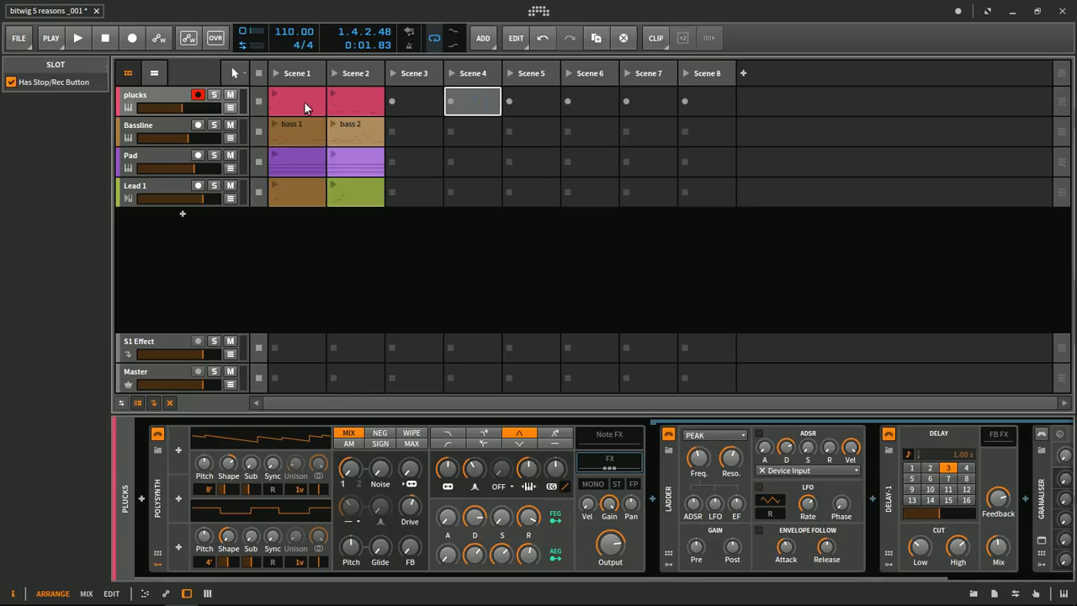
{"action": "left_click", "coordinate": [155, 73]}
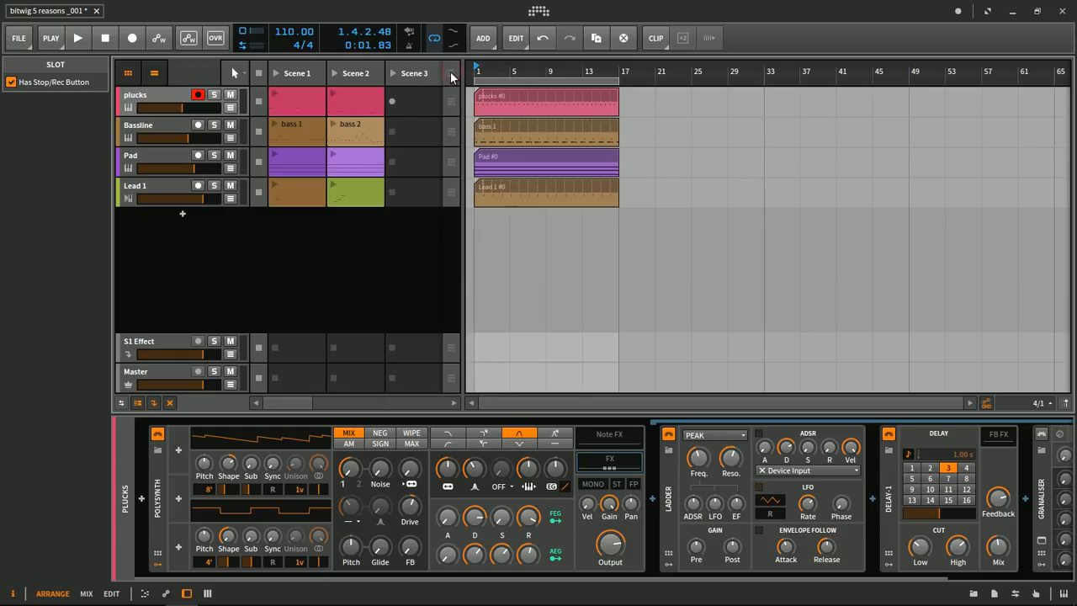
- With playback running, launch the plucks clip in Scene 2, and copy it to Scene 3 with its notes open for editing
{"action": "key", "text": "space"}
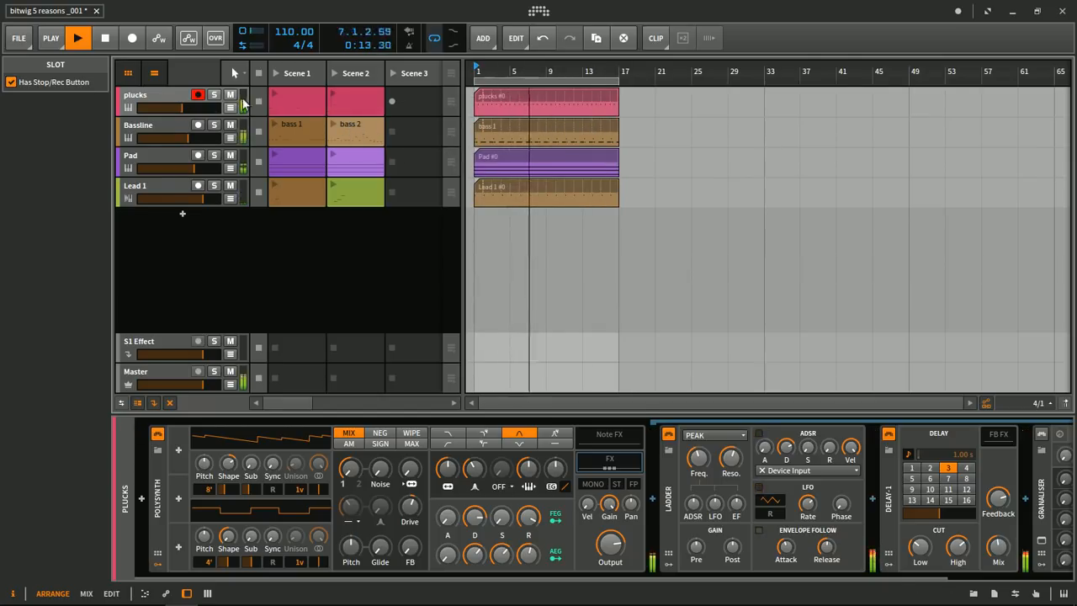
{"action": "left_click", "coordinate": [333, 97]}
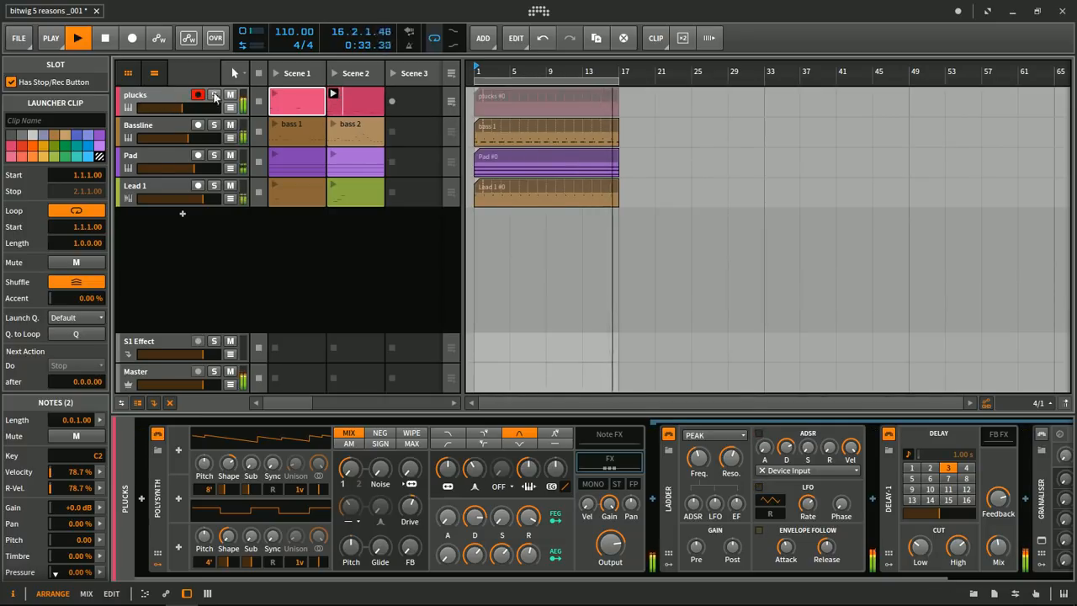
{"action": "left_click_drag", "start_coordinate": [373, 98], "coordinate": [422, 99]}
{"action": "double_click", "coordinate": [401, 98]}
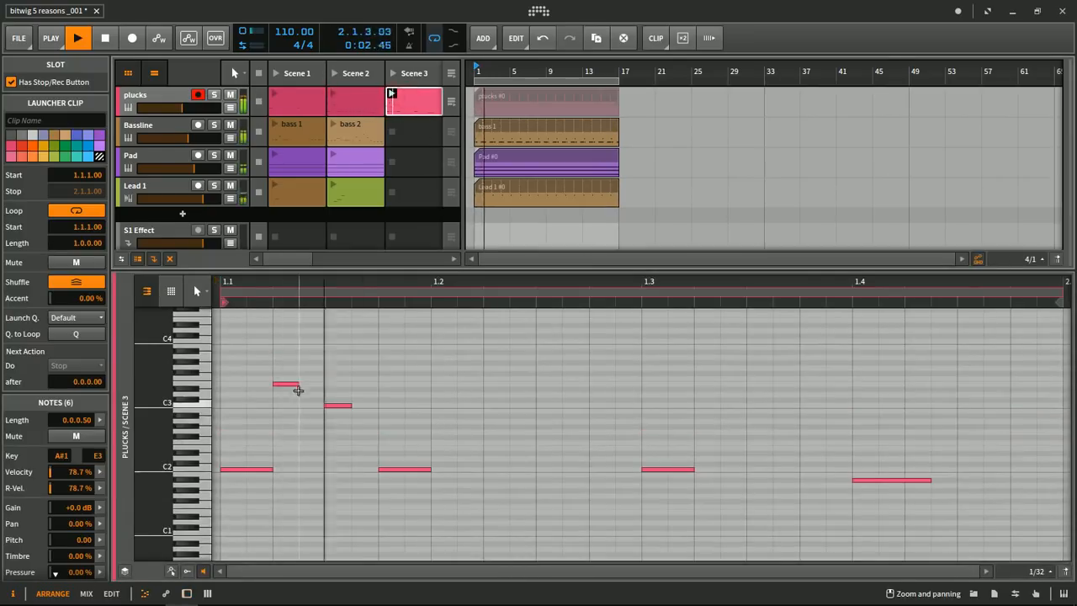
- In the Scene 3 plucks clip, raise the note at 1.1.3 one octave to C4 and the note at 1.1.4 three octaves to C5
{"action": "left_click", "coordinate": [334, 406]}
{"action": "key", "text": "shift+Up"}
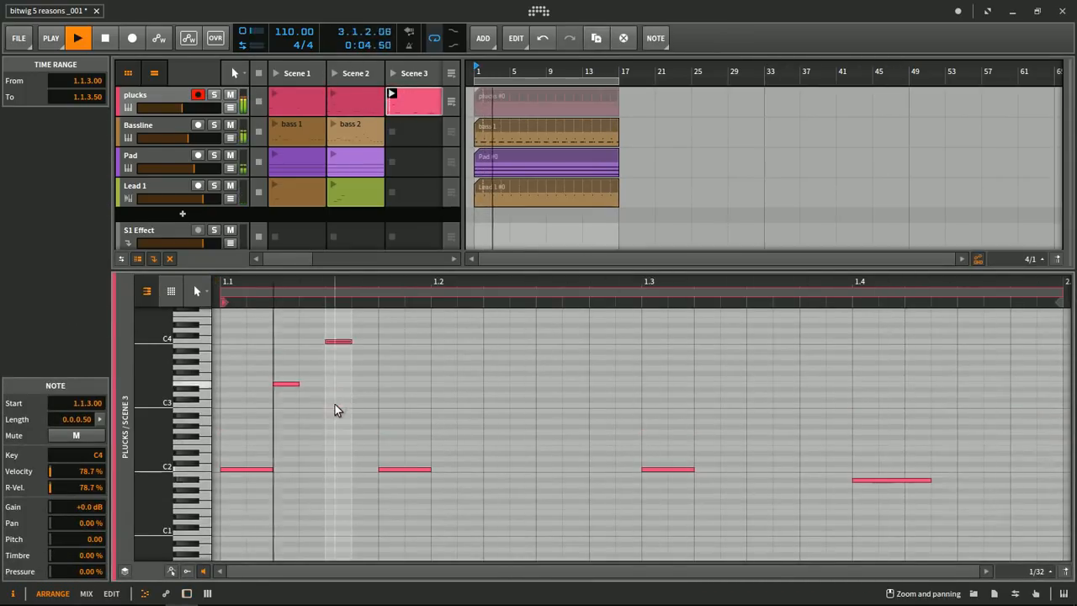
{"action": "left_click", "coordinate": [398, 468]}
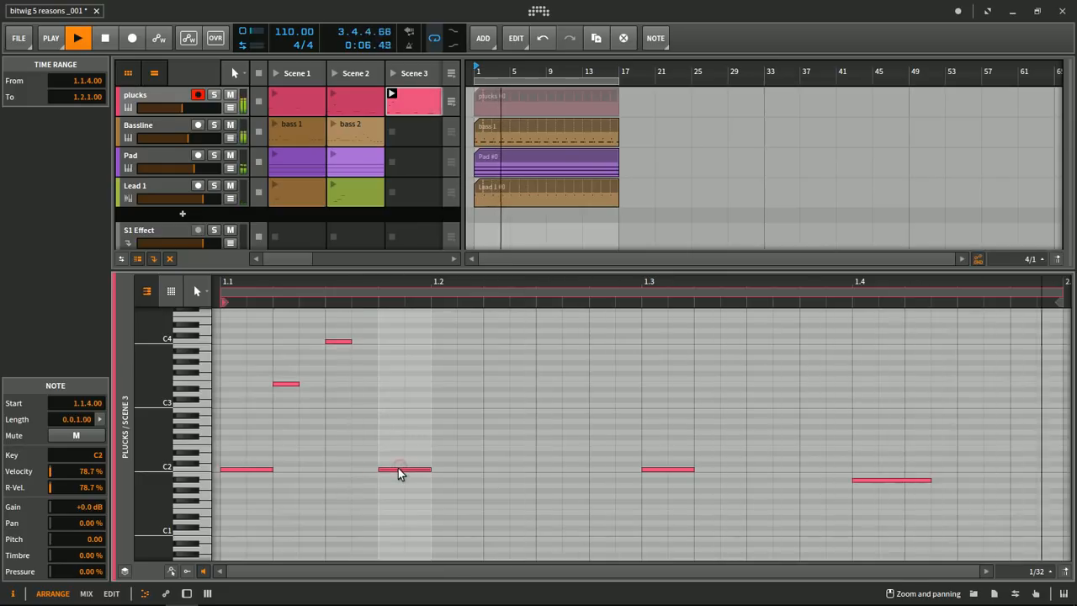
{"action": "key", "text": "shift+Up"}
{"action": "key", "text": "shift+Up"}
{"action": "key", "text": "shift+Up"}
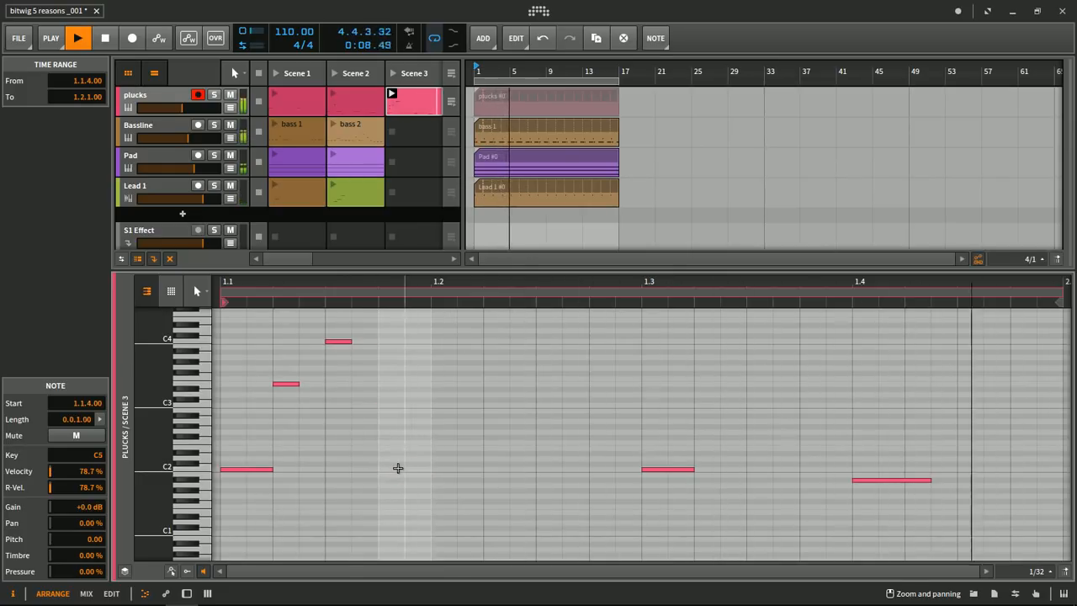
{"action": "scroll", "coordinate": [495, 417], "scroll_direction": "up", "scroll_amount": 2}
{"action": "scroll", "coordinate": [497, 415], "scroll_direction": "down", "scroll_amount": 2}
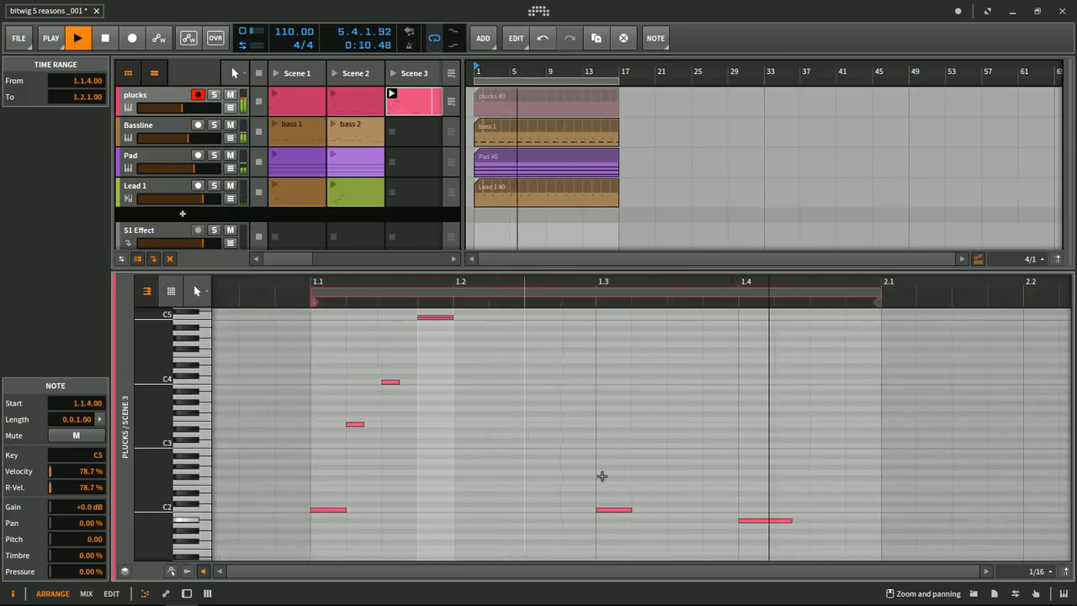
- Raise the plucks note at beat 1.3 to C3, add two higher notes after it ending with G4 at 1.3.3, and stop playback
{"action": "left_click", "coordinate": [619, 510]}
{"action": "key", "text": "shift+Up"}
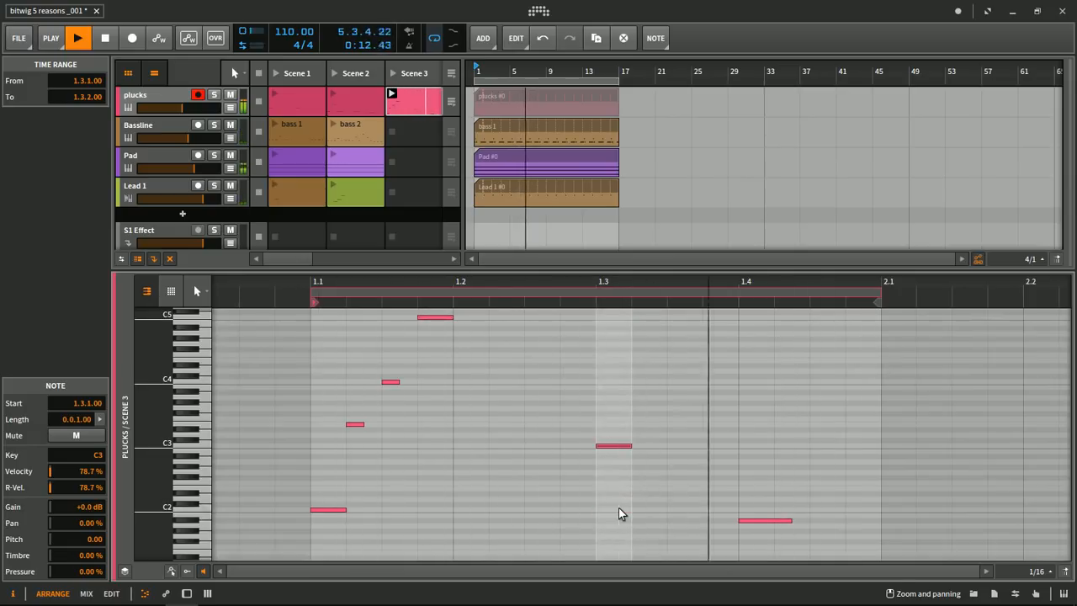
{"action": "double_click", "coordinate": [620, 370]}
{"action": "left_click_drag", "start_coordinate": [621, 370], "coordinate": [685, 345]}
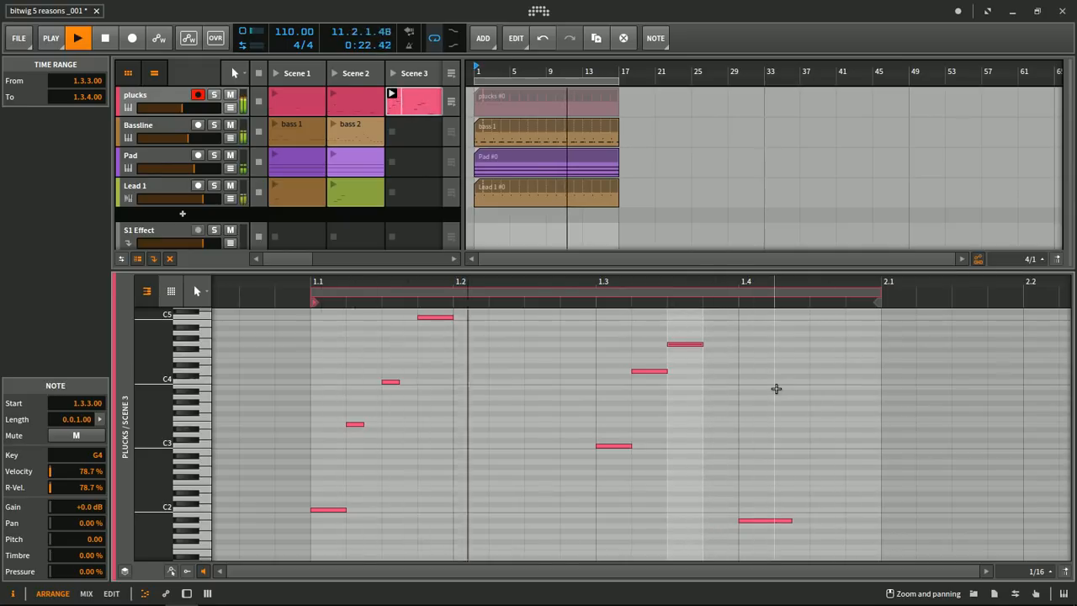
{"action": "key", "text": "space"}
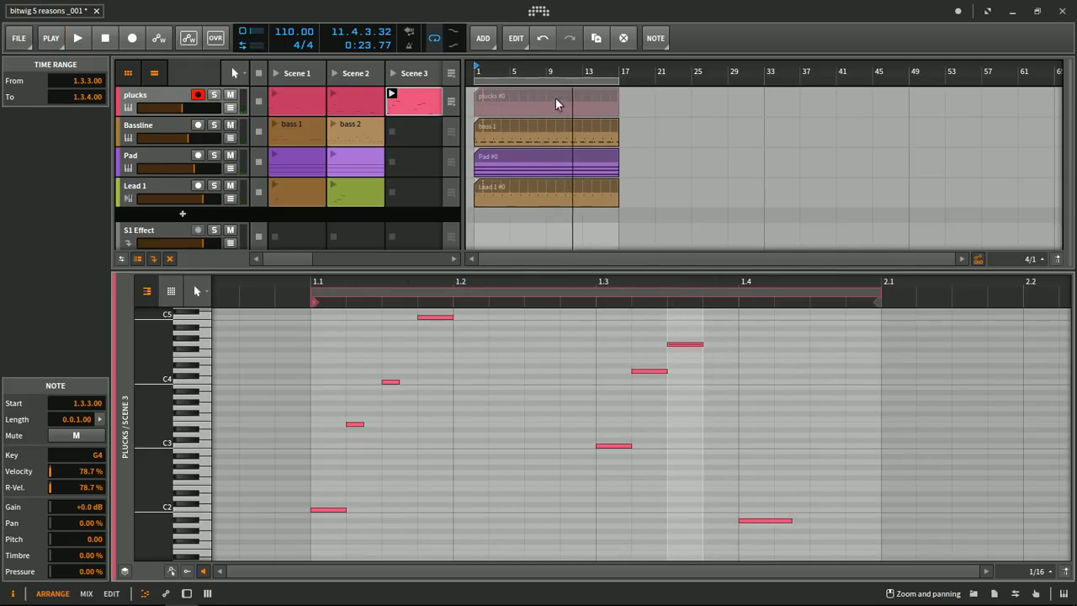
- Switch all tracks back to arranger playback and briefly play the timeline from the beginning
{"action": "left_click", "coordinate": [451, 75]}
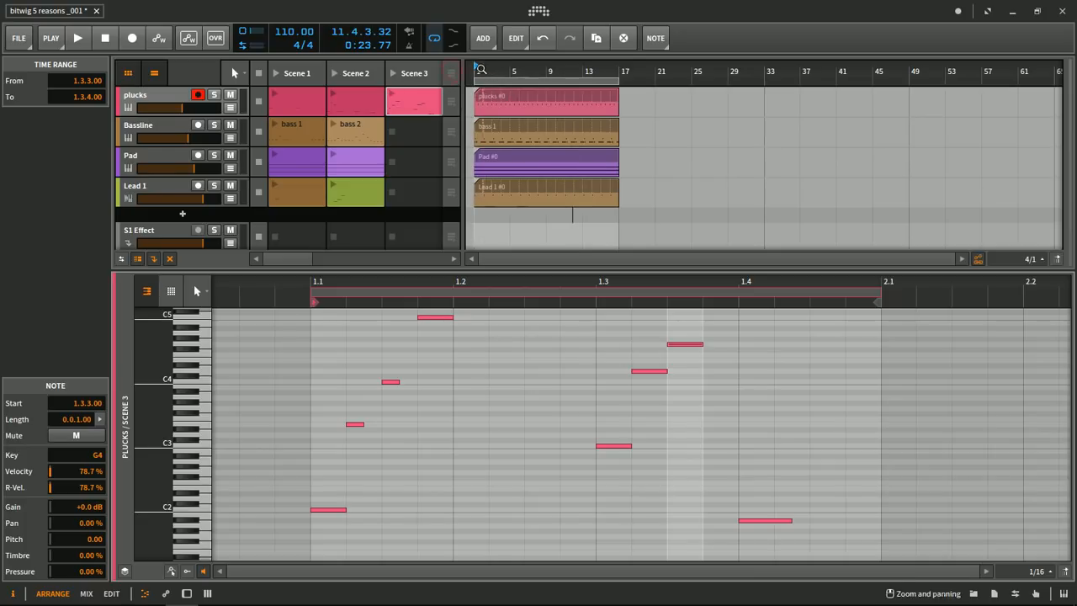
{"action": "key", "text": "space"}
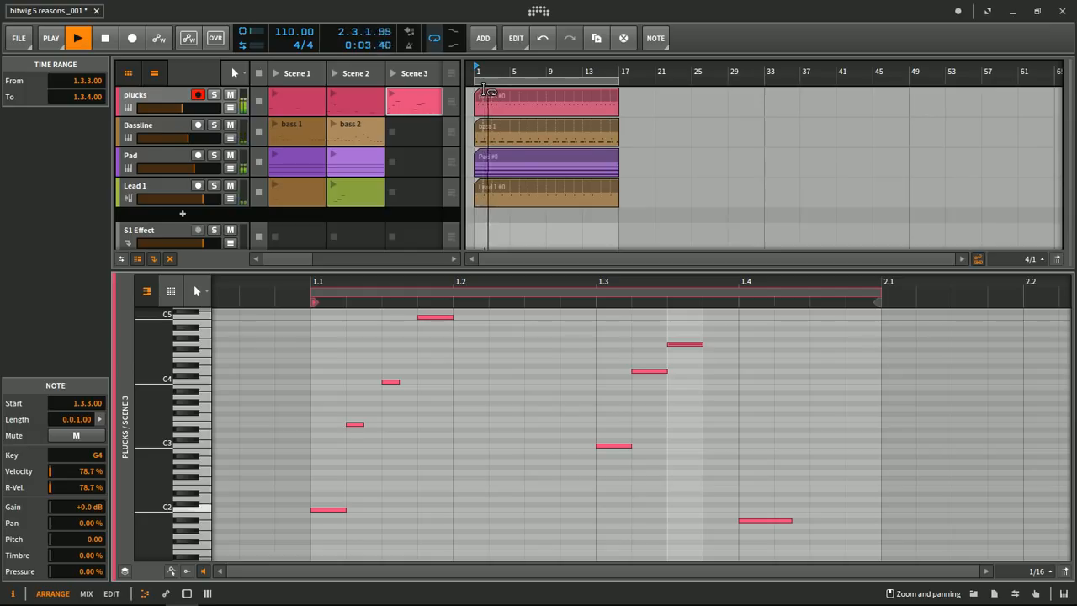
{"action": "key", "text": "space"}
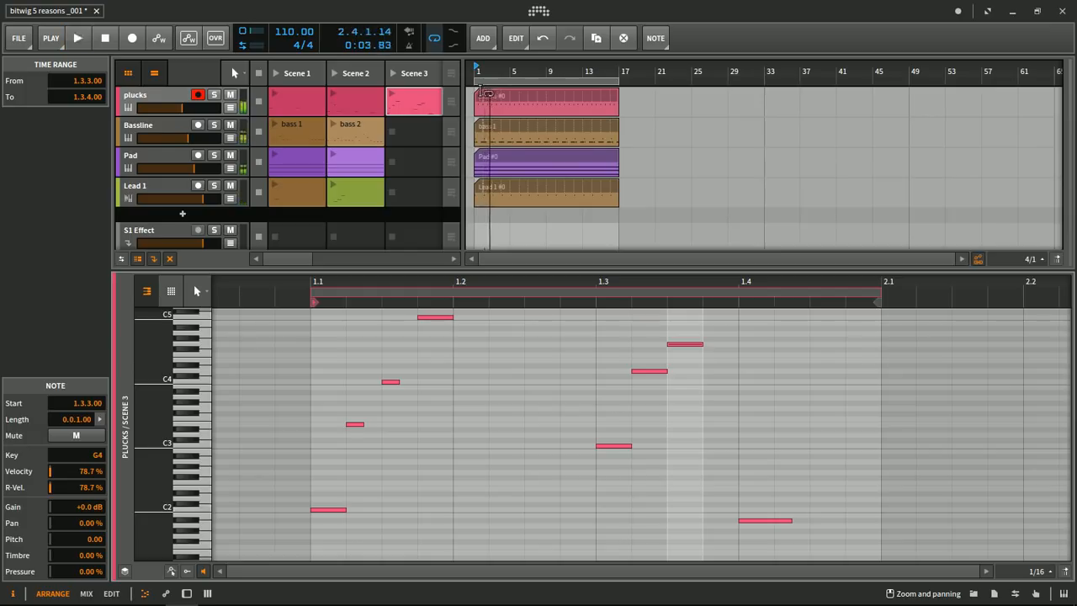
- Play the Scene 3 plucks clip over the arrangement, and return all tracks to arranger playback from bar 1
{"action": "left_click", "coordinate": [393, 96]}
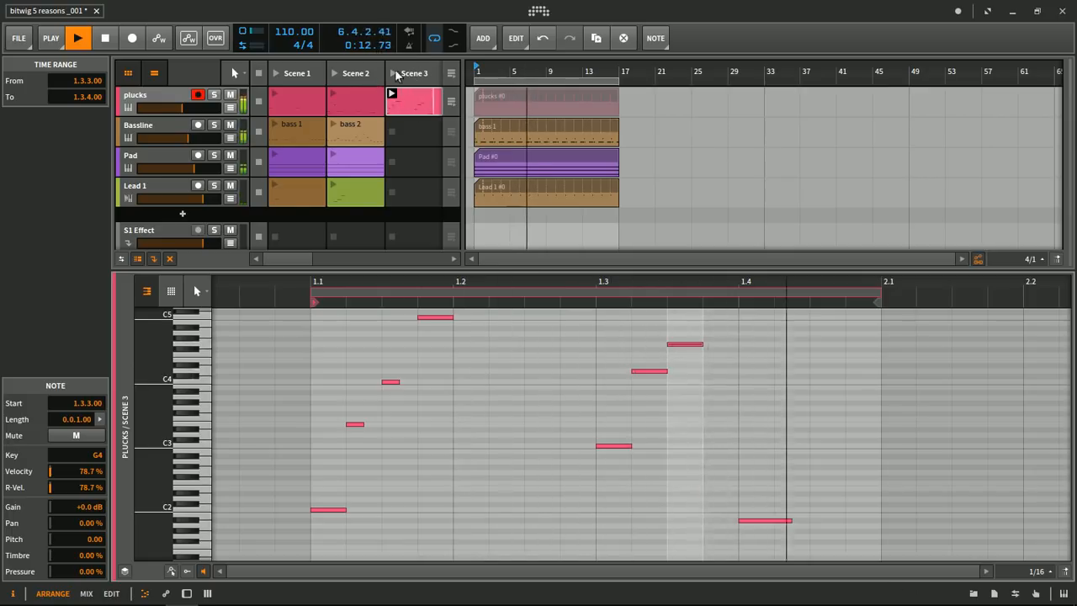
{"action": "key", "text": "space"}
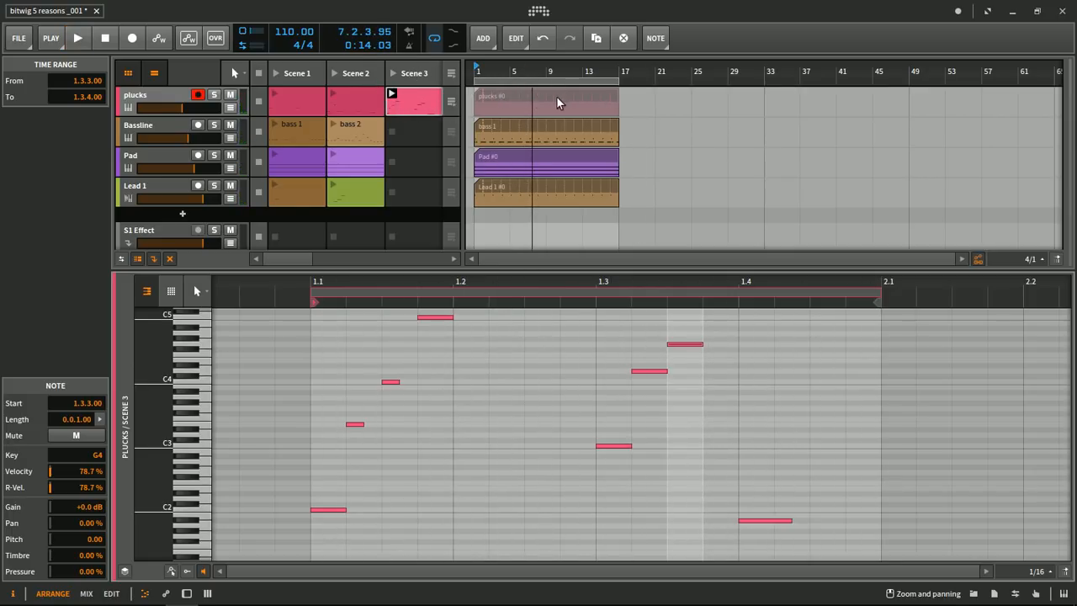
{"action": "left_click", "coordinate": [452, 73]}
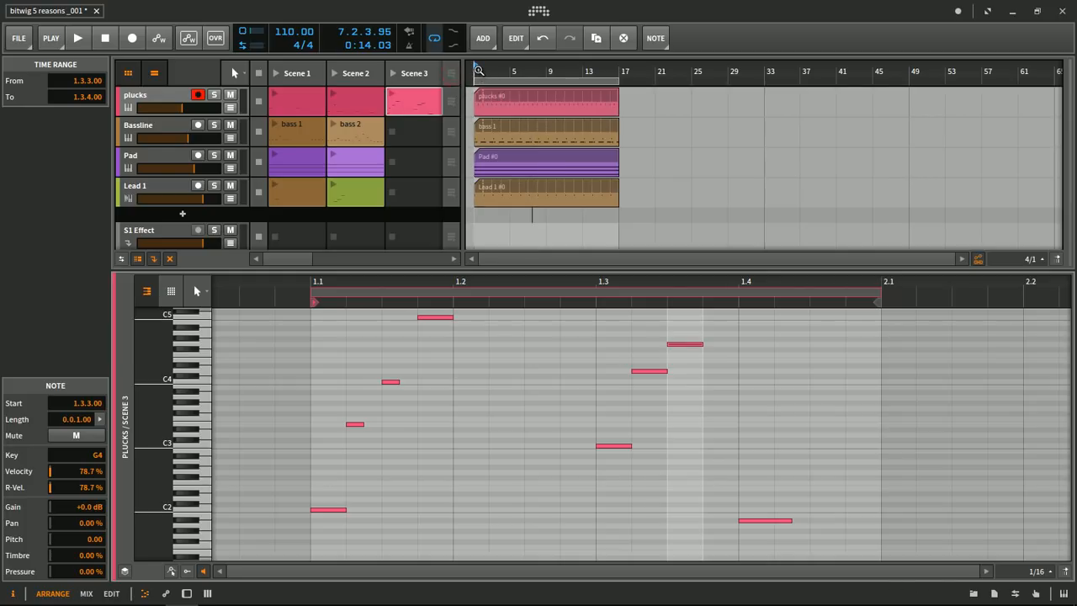
{"action": "left_click_drag", "start_coordinate": [477, 71], "coordinate": [478, 70]}
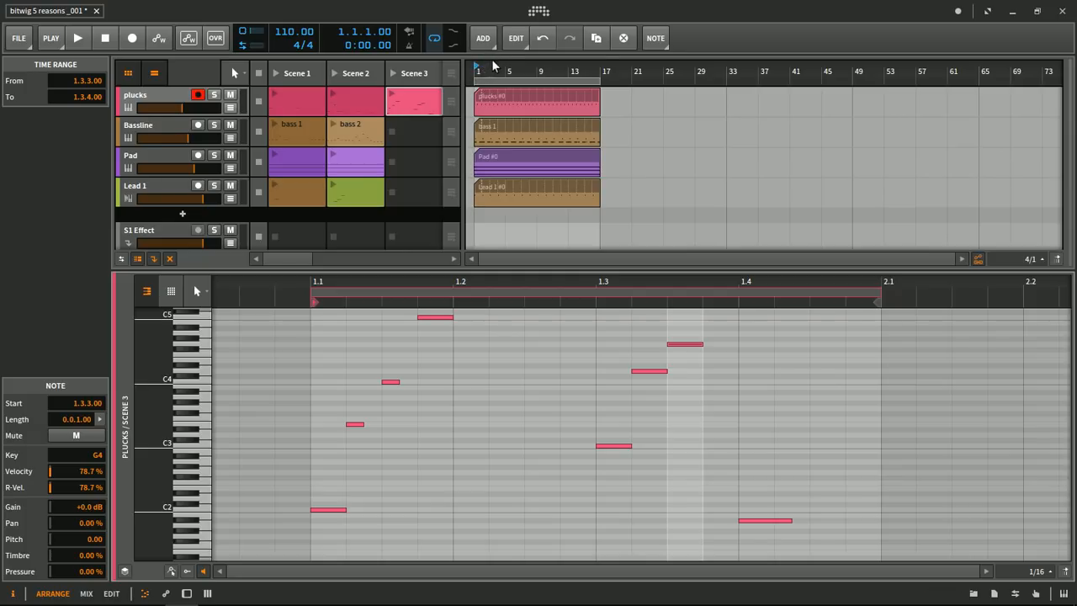
- With the arrangement playing, launch bass 2 and the Scene 2 Lead 1 clip in turn, returning each track to the arranger before the next
{"action": "key", "text": "space"}
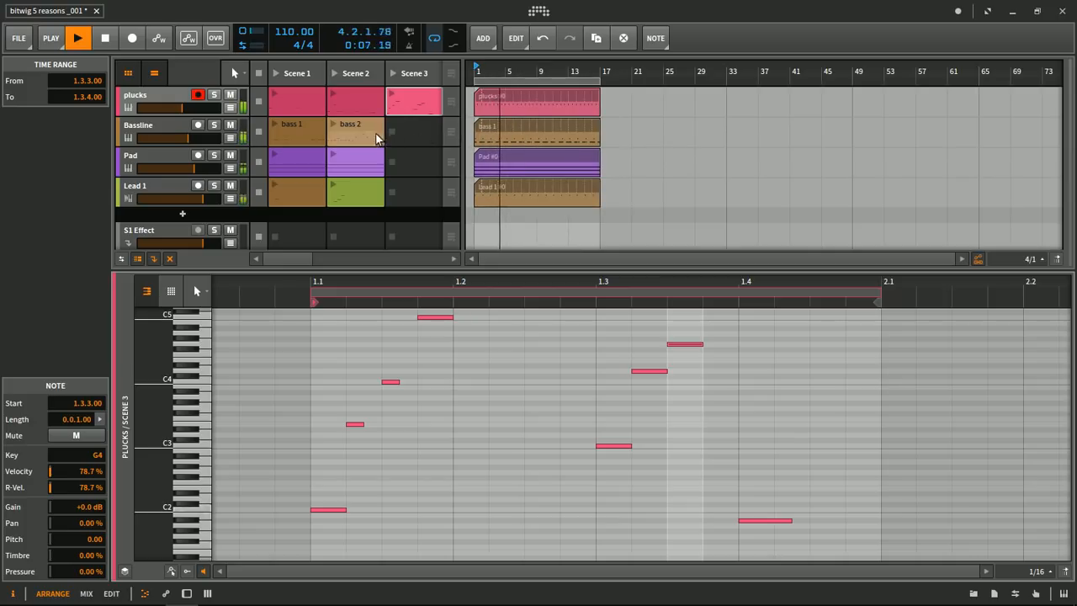
{"action": "left_click", "coordinate": [333, 123]}
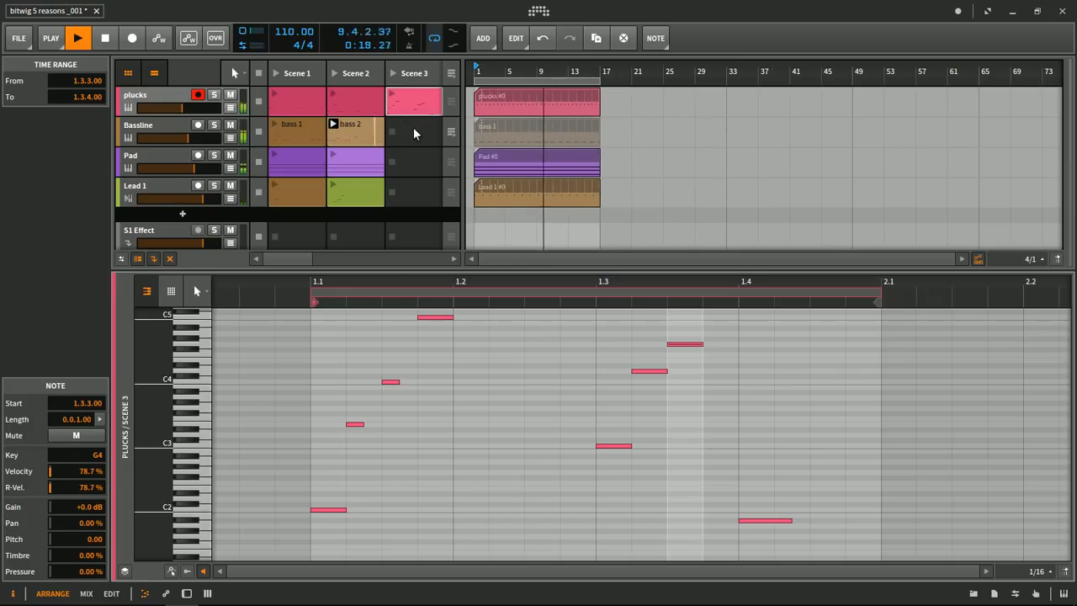
{"action": "left_click", "coordinate": [358, 131]}
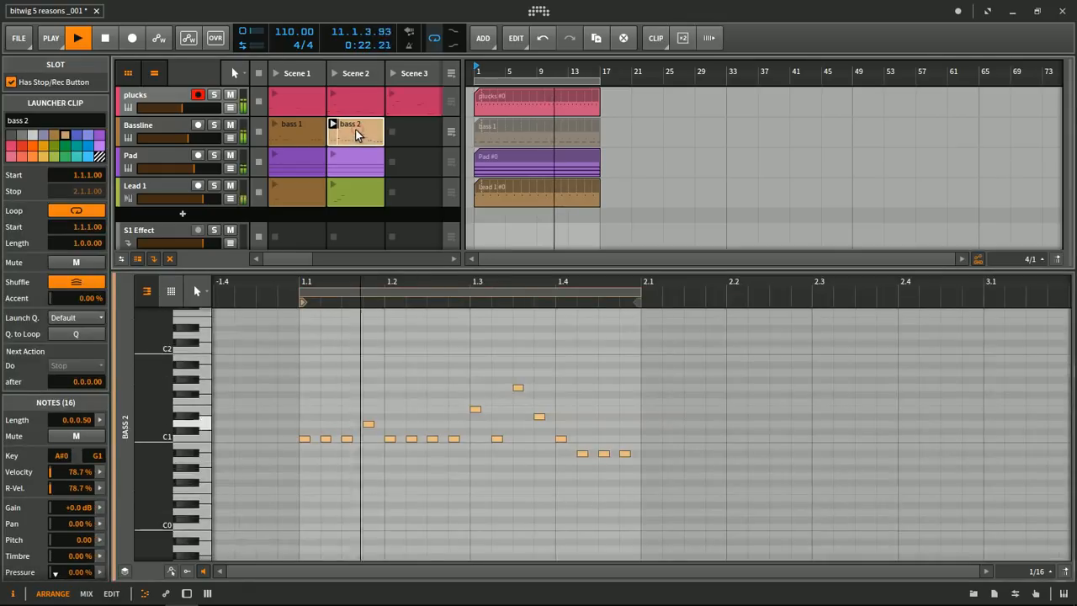
{"action": "left_click", "coordinate": [450, 133]}
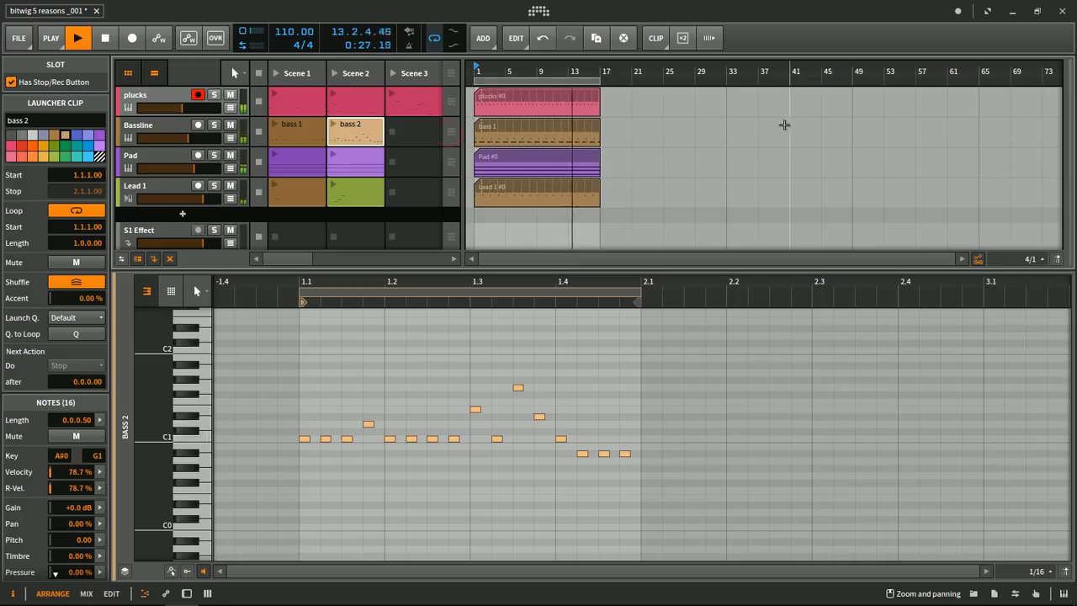
{"action": "left_click", "coordinate": [334, 186]}
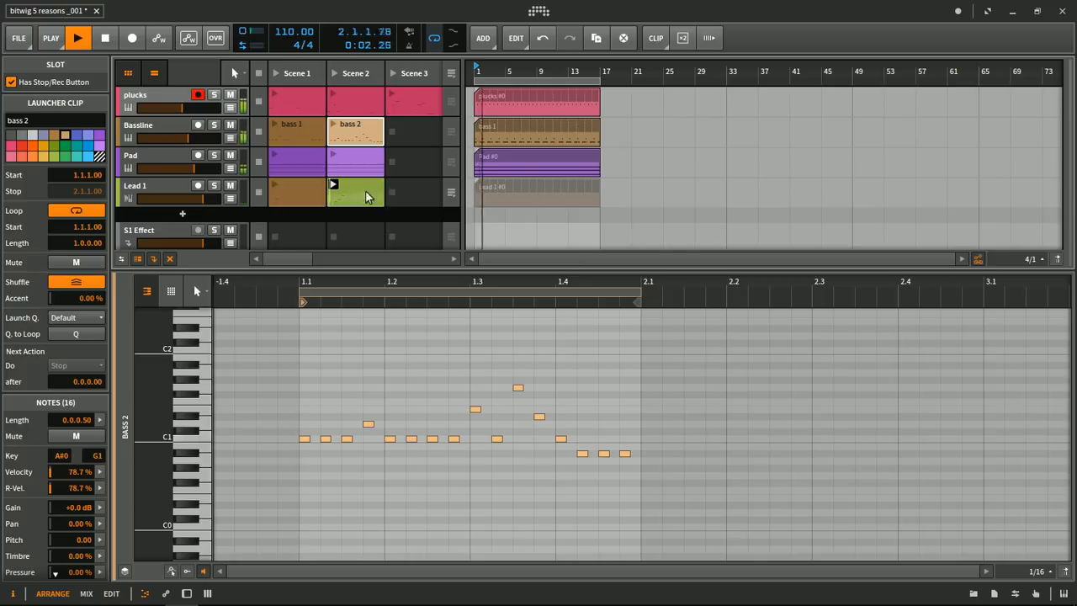
{"action": "left_click", "coordinate": [452, 193]}
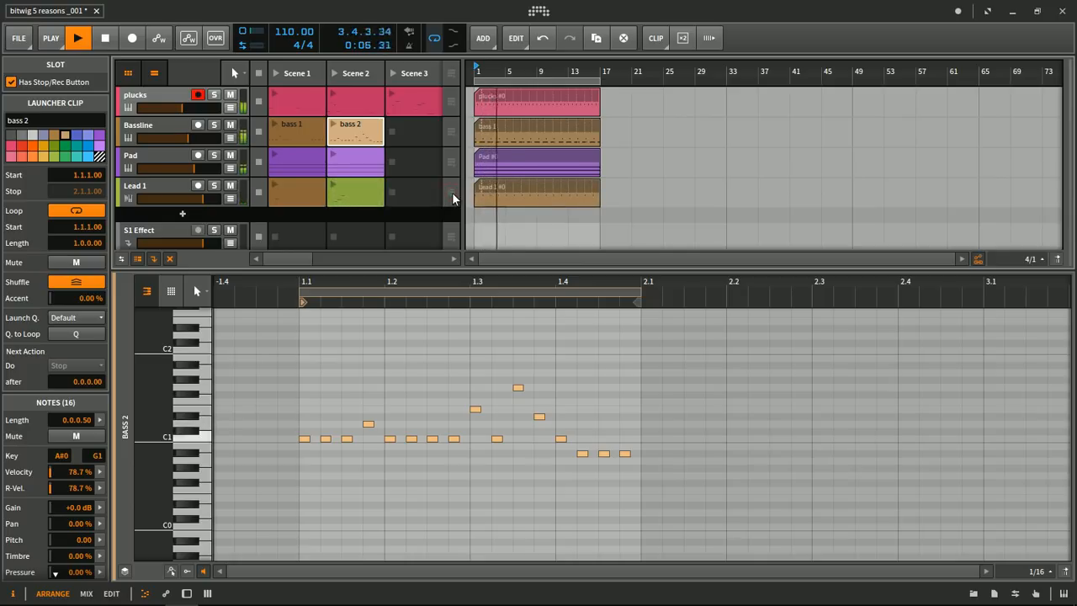
- Stop the Lead 1, Bassline and Pad tracks from the clip launcher while playback continues
{"action": "left_click", "coordinate": [260, 193]}
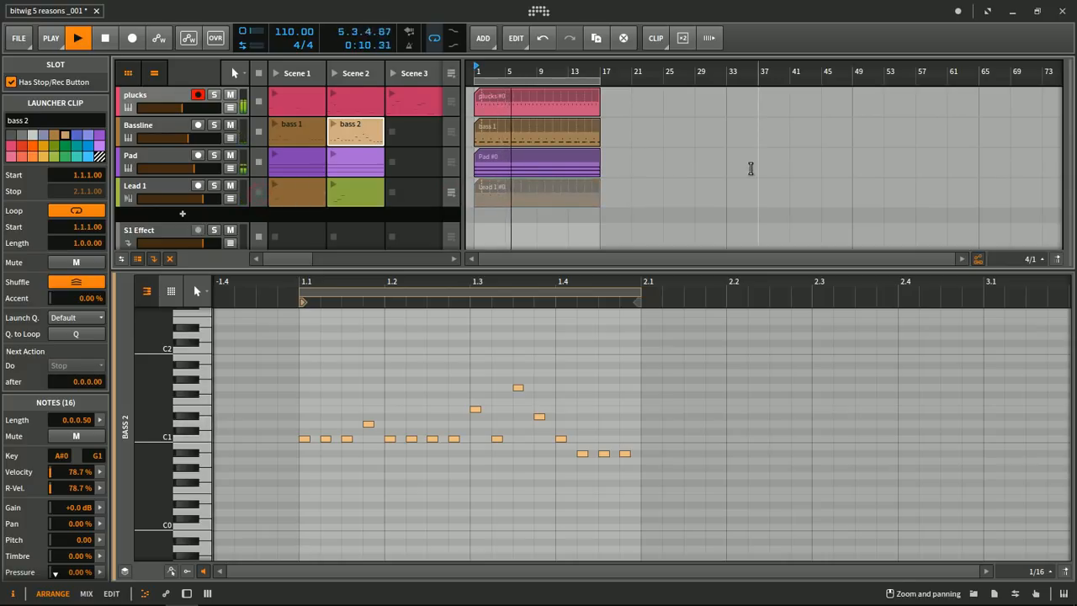
{"action": "left_click", "coordinate": [258, 131]}
{"action": "left_click", "coordinate": [260, 162]}
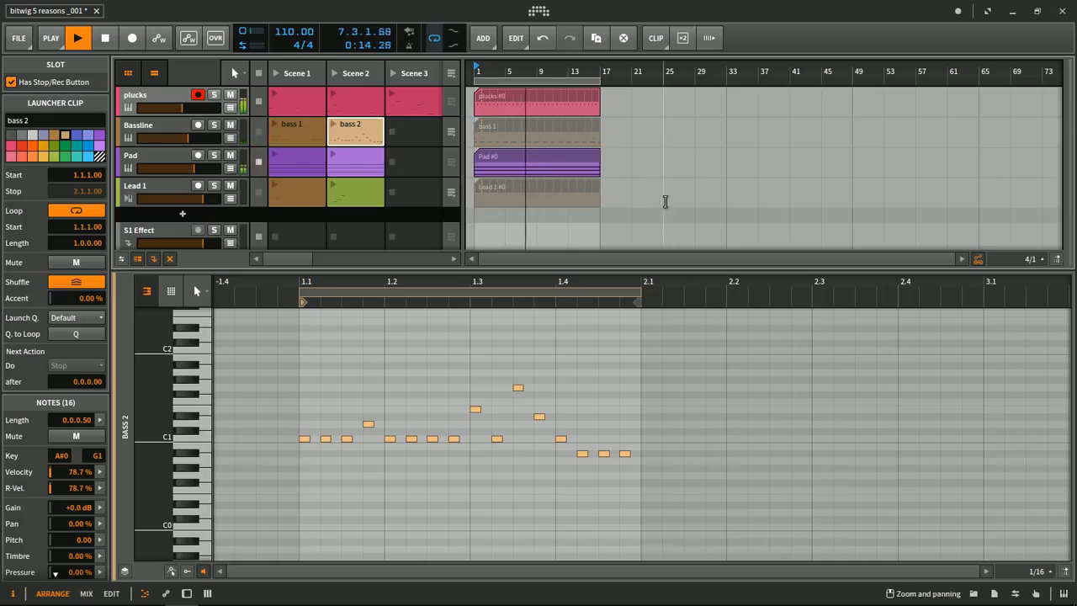
- Launch the Lead 1 clip in Scene 2 and the bass 1 clip, and switch the Bassline track to bass 2
{"action": "left_click", "coordinate": [335, 184]}
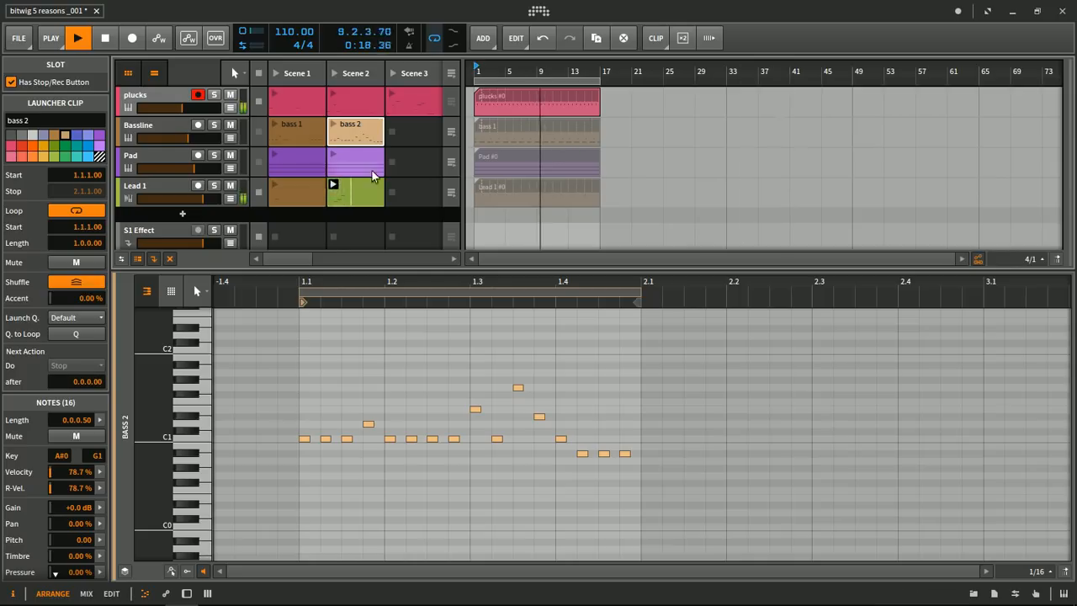
{"action": "left_click", "coordinate": [275, 133]}
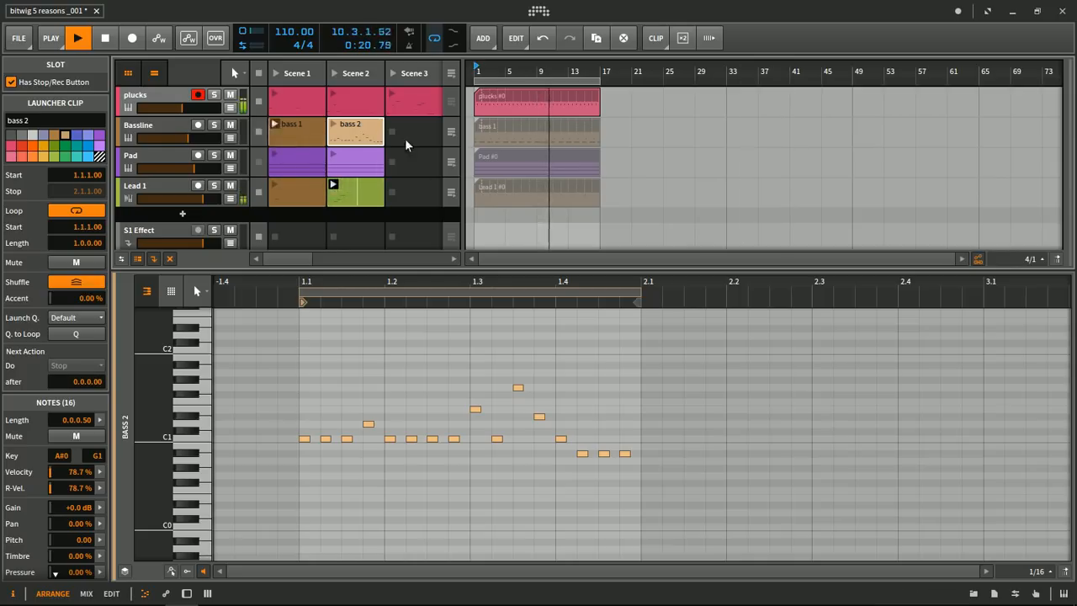
{"action": "left_click", "coordinate": [332, 125]}
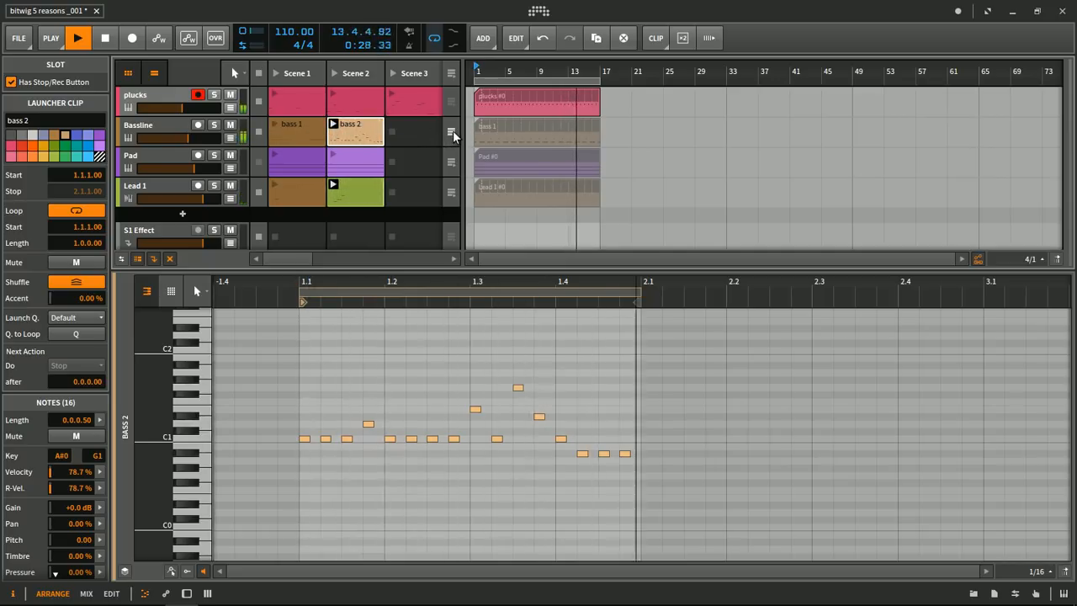
- Return Bassline to the arranger, launch Lead 1's Scene 1 clip before returning that track too, and stop playback
{"action": "left_click", "coordinate": [453, 130]}
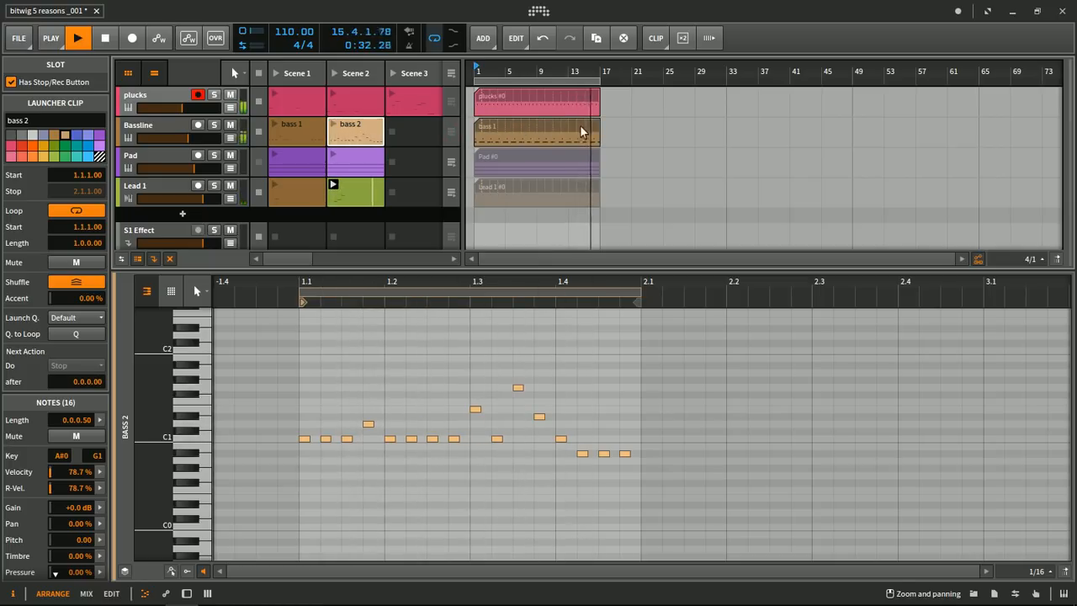
{"action": "left_click", "coordinate": [274, 187]}
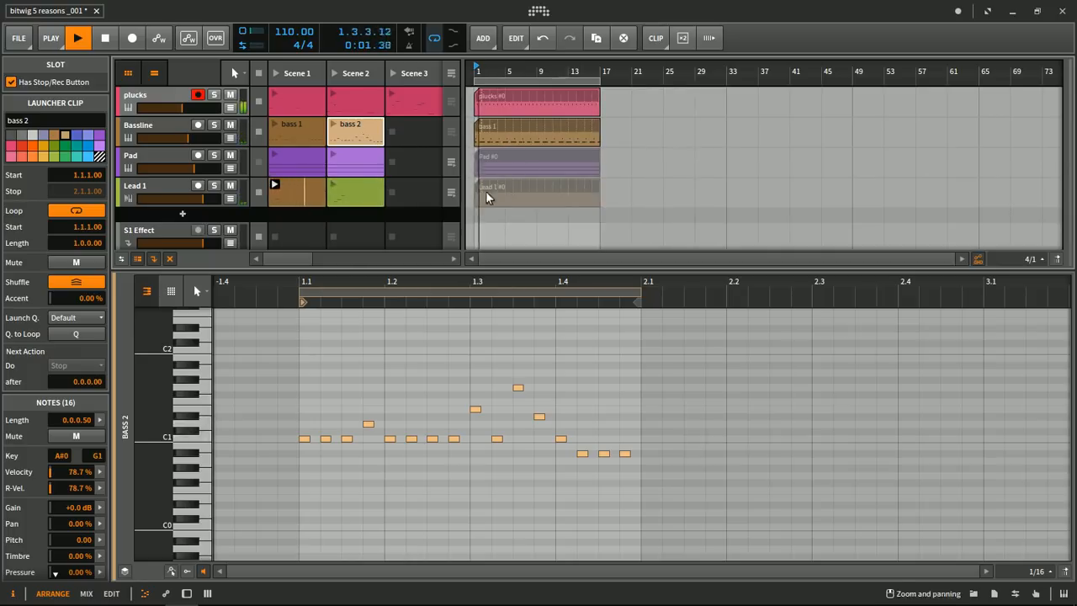
{"action": "left_click", "coordinate": [453, 194]}
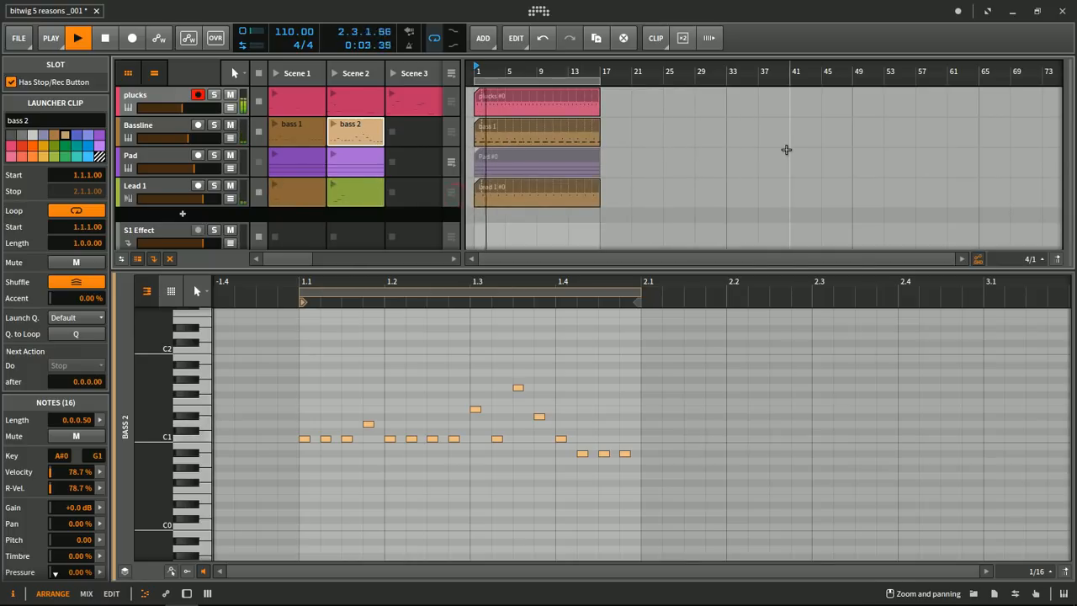
{"action": "key", "text": "space"}
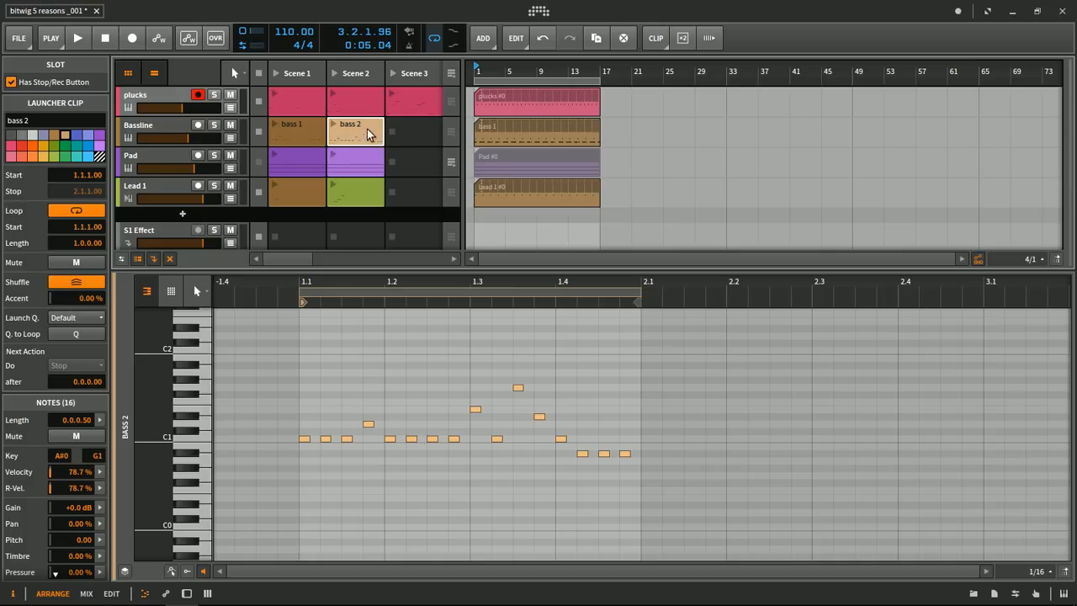
- Select the Pad clip in Scene 1, return all tracks to arranger playback and play the arrangement briefly
{"action": "left_click", "coordinate": [298, 156]}
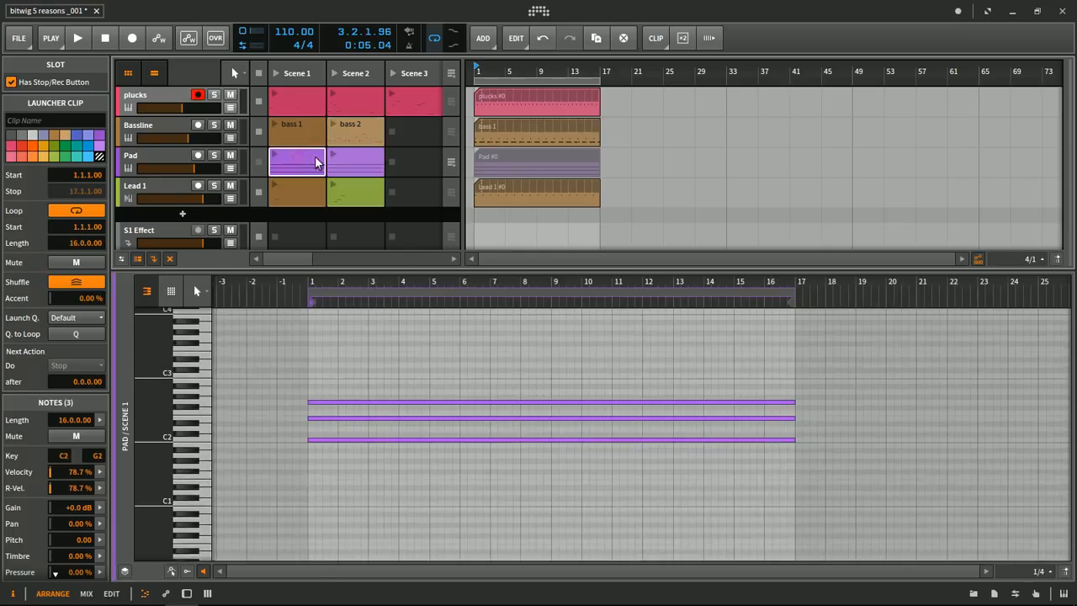
{"action": "left_click", "coordinate": [455, 77]}
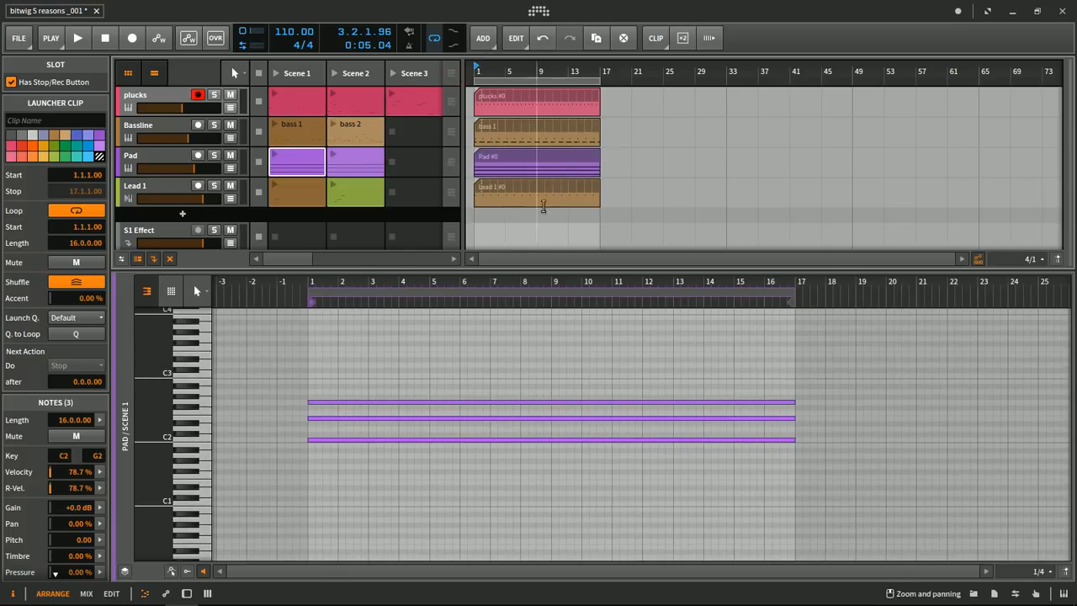
{"action": "key", "text": "space"}
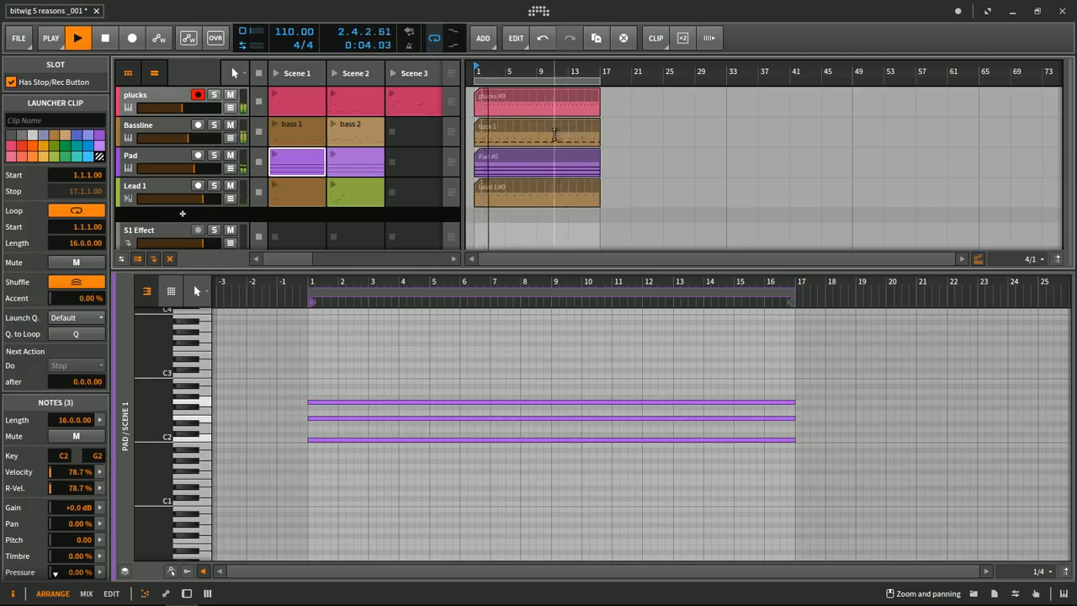
{"action": "key", "text": "space"}
- Examine the notes of Pad's Scene 1 clip, then open its Scene 2 clip and turn on micro-pitch editing
{"action": "left_click", "coordinate": [285, 162]}
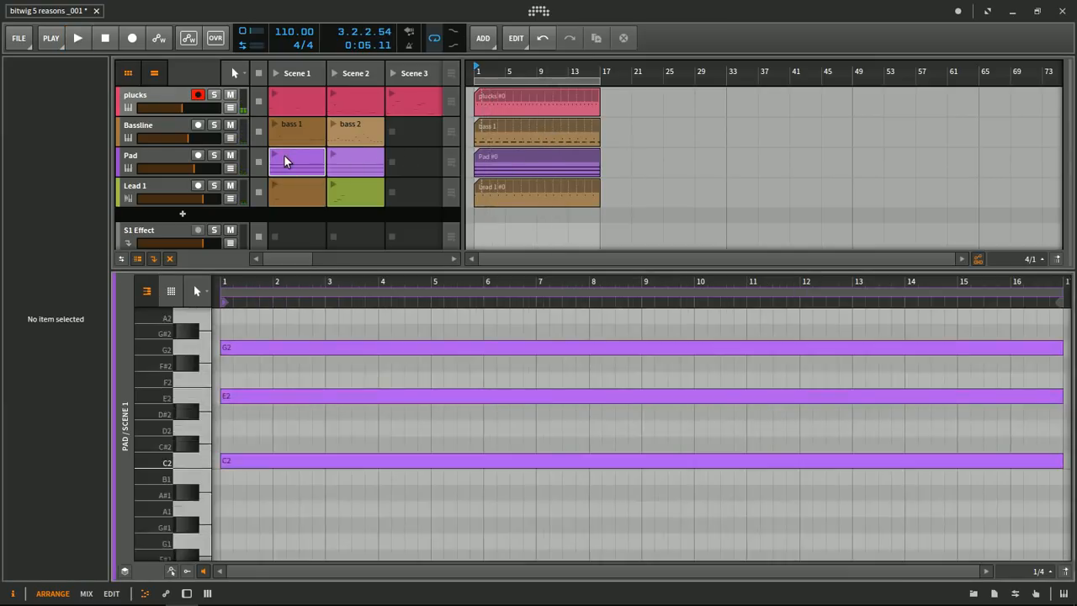
{"action": "scroll", "coordinate": [465, 368], "scroll_direction": "up", "scroll_amount": 1}
{"action": "scroll", "coordinate": [466, 364], "scroll_direction": "down", "scroll_amount": 5}
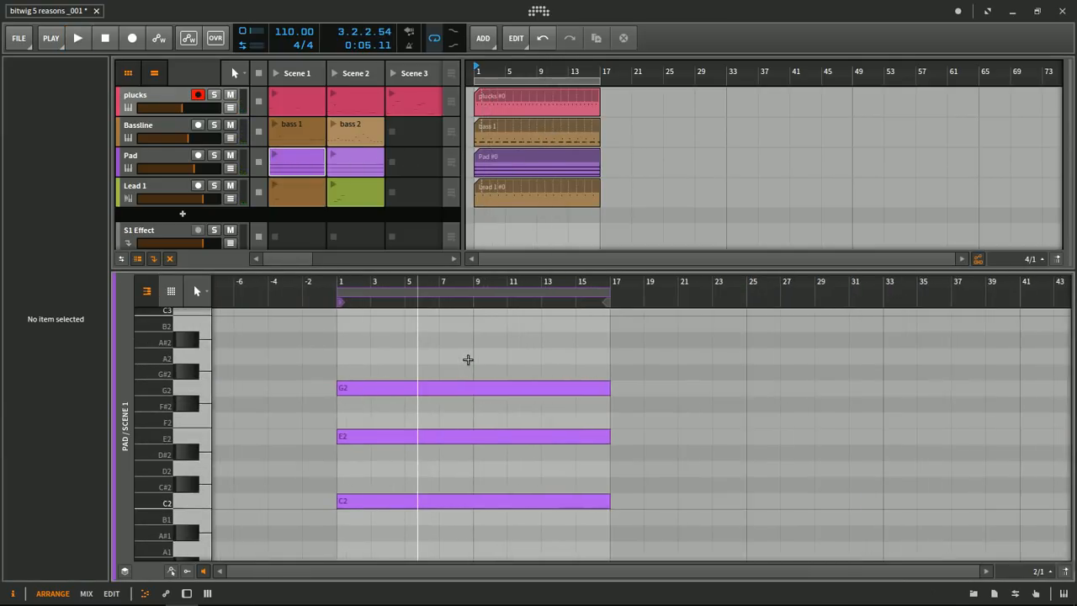
{"action": "scroll", "coordinate": [467, 359], "scroll_direction": "down", "scroll_amount": 2}
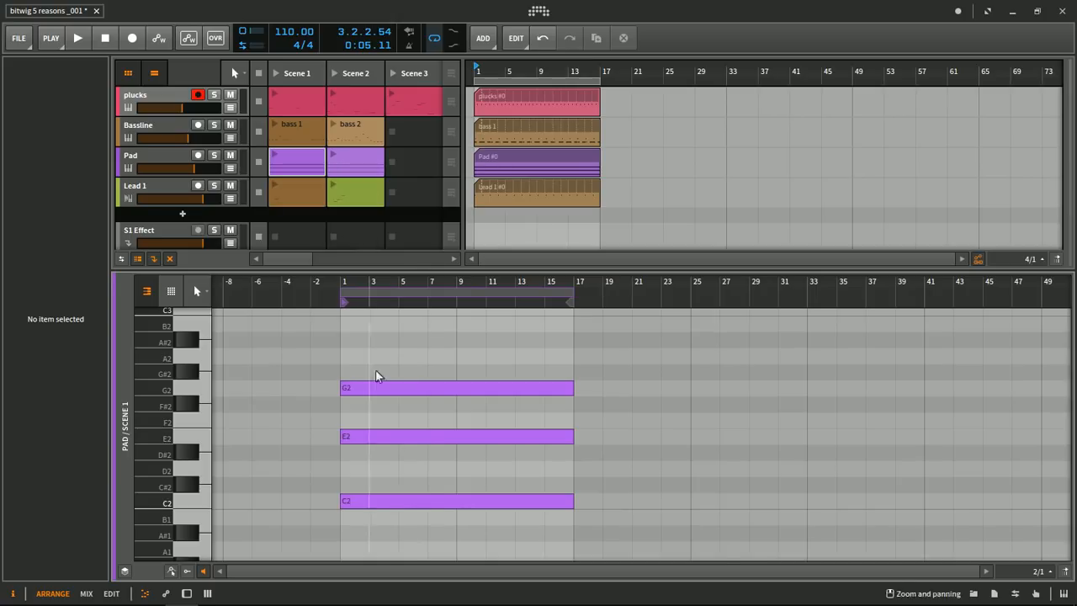
{"action": "left_click", "coordinate": [364, 152]}
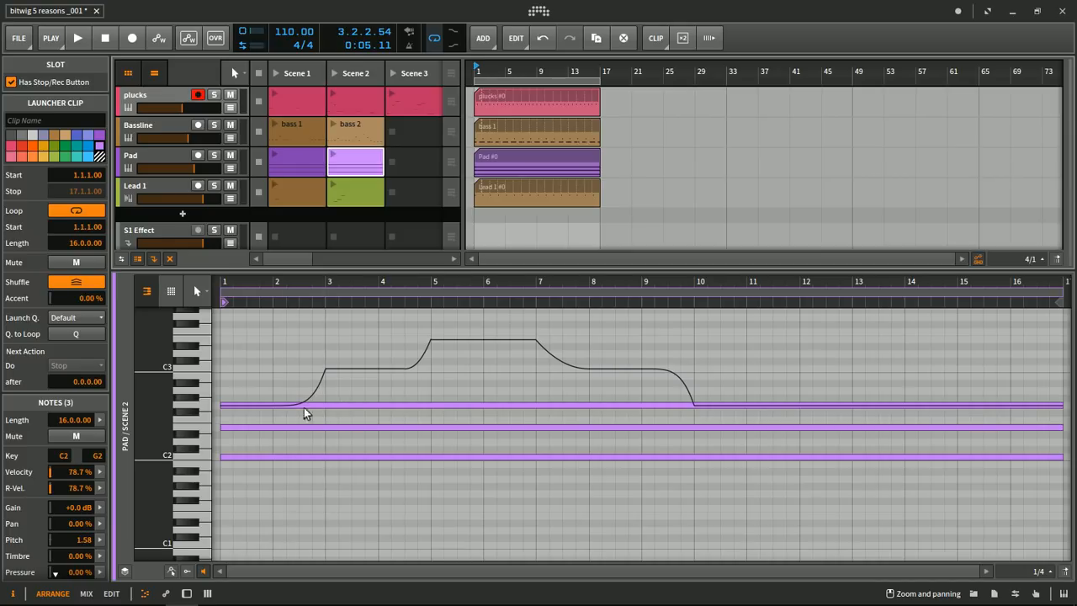
{"action": "left_click", "coordinate": [172, 572]}
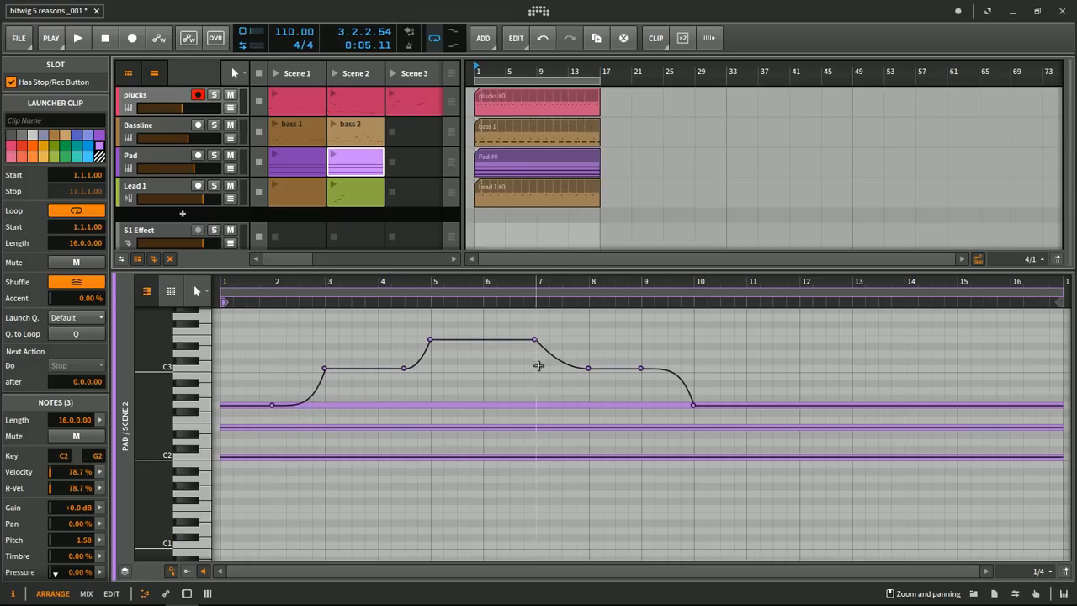
- Play Pad's Scene 1 clip, then its Scene 2 clip to compare the plain chord with the pitch-bent version, and stop playback
{"action": "left_click", "coordinate": [294, 162]}
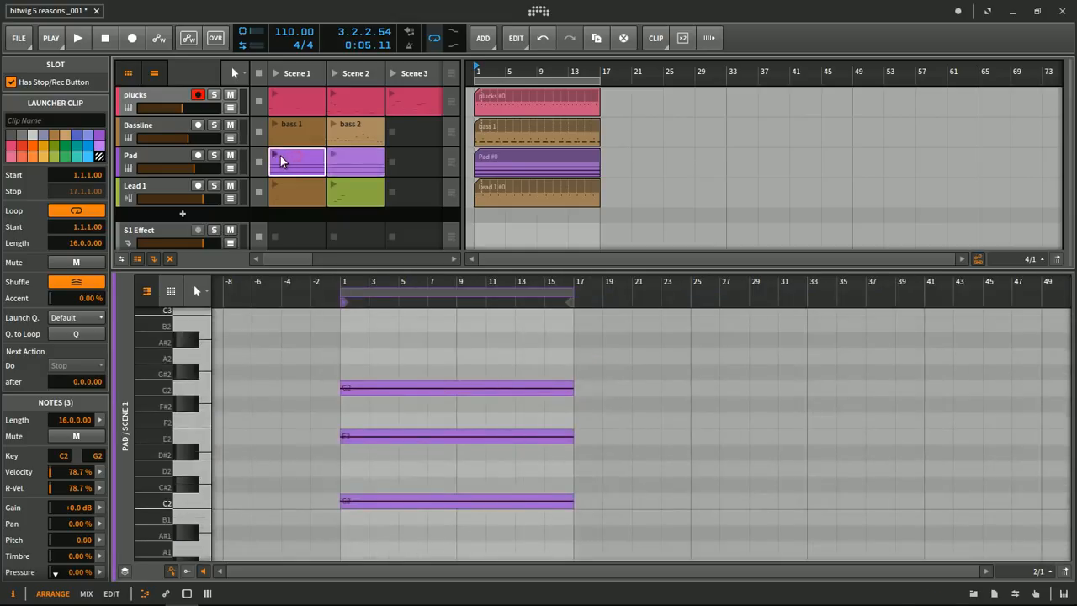
{"action": "left_click", "coordinate": [274, 154]}
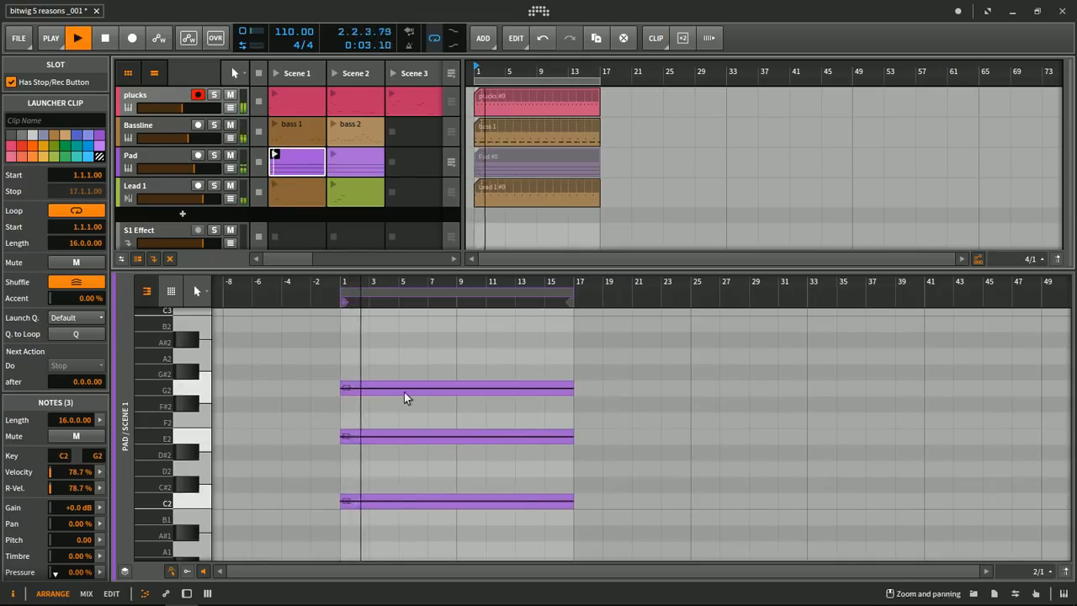
{"action": "left_click", "coordinate": [343, 164]}
{"action": "key", "text": "space"}
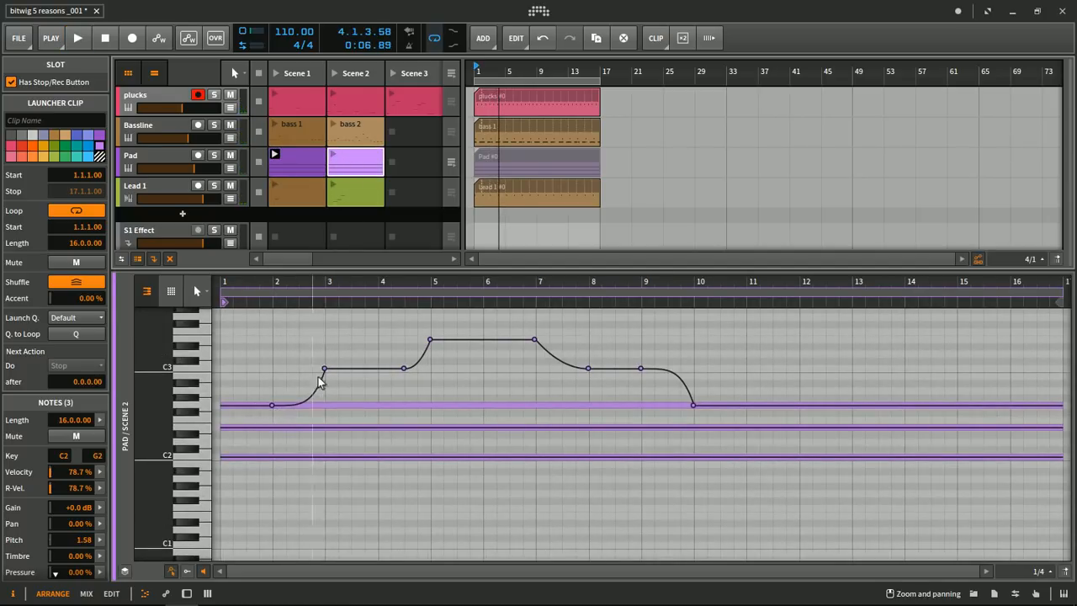
{"action": "left_click", "coordinate": [334, 158]}
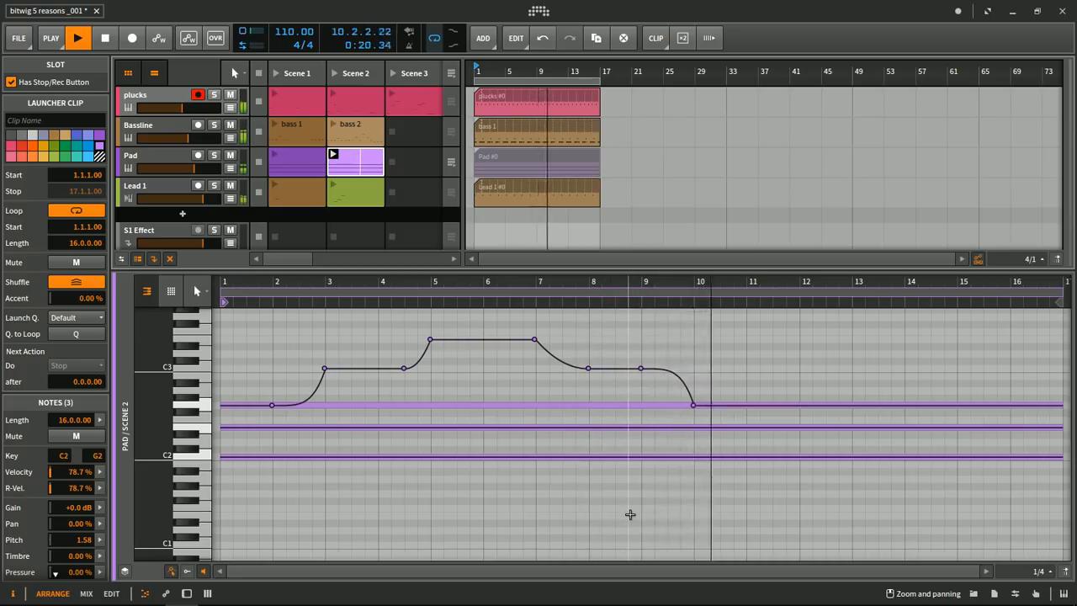
{"action": "key", "text": "space"}
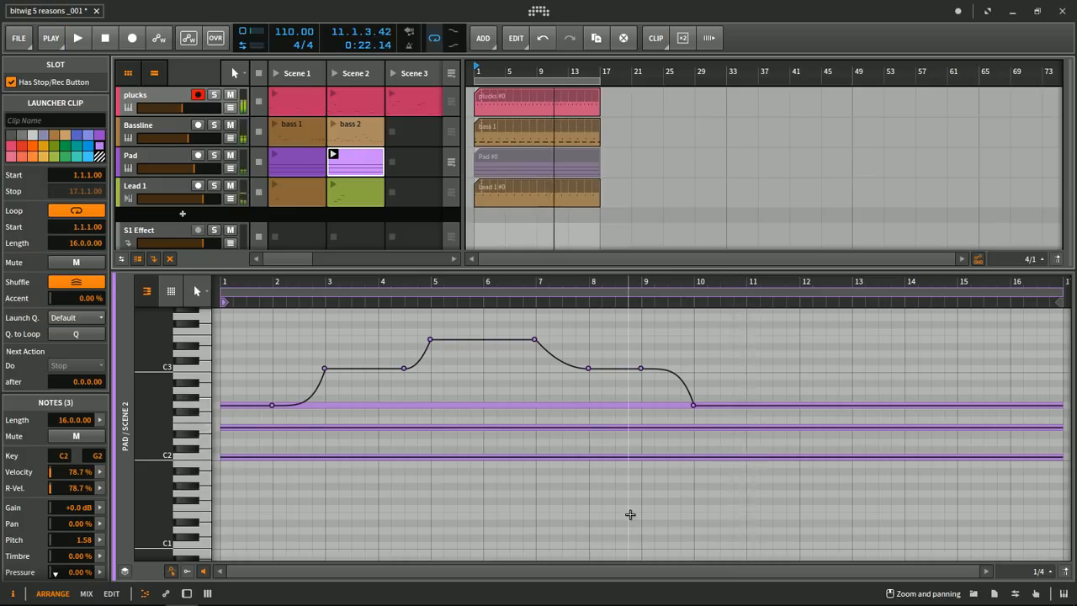
- Select Pad's Scene 1 clip, return the Pad track to the arranger, and start playback
{"action": "left_click", "coordinate": [290, 160]}
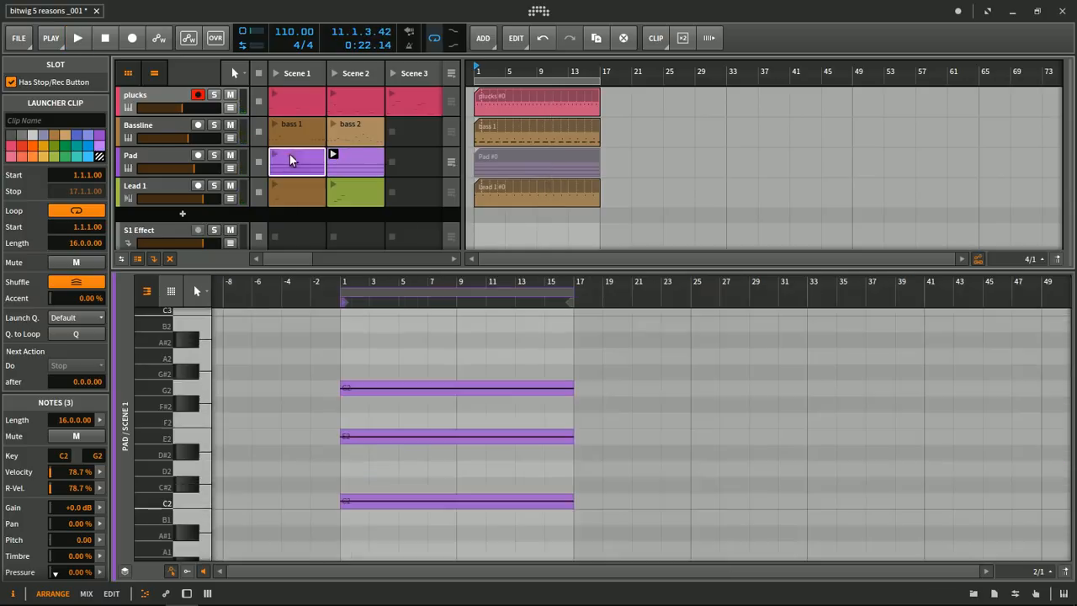
{"action": "left_click", "coordinate": [452, 162]}
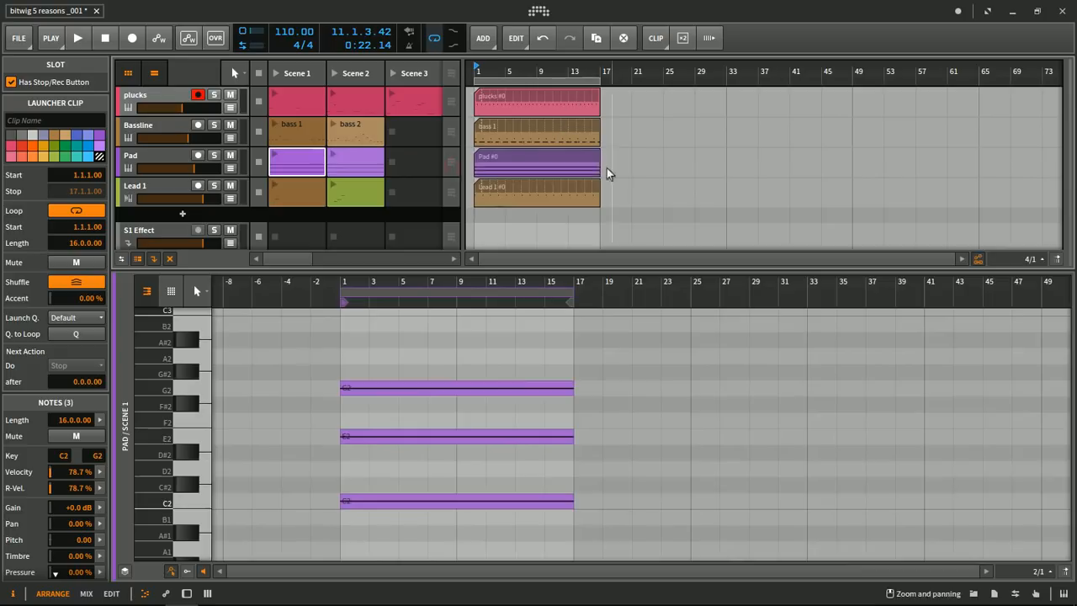
{"action": "key", "text": "space"}
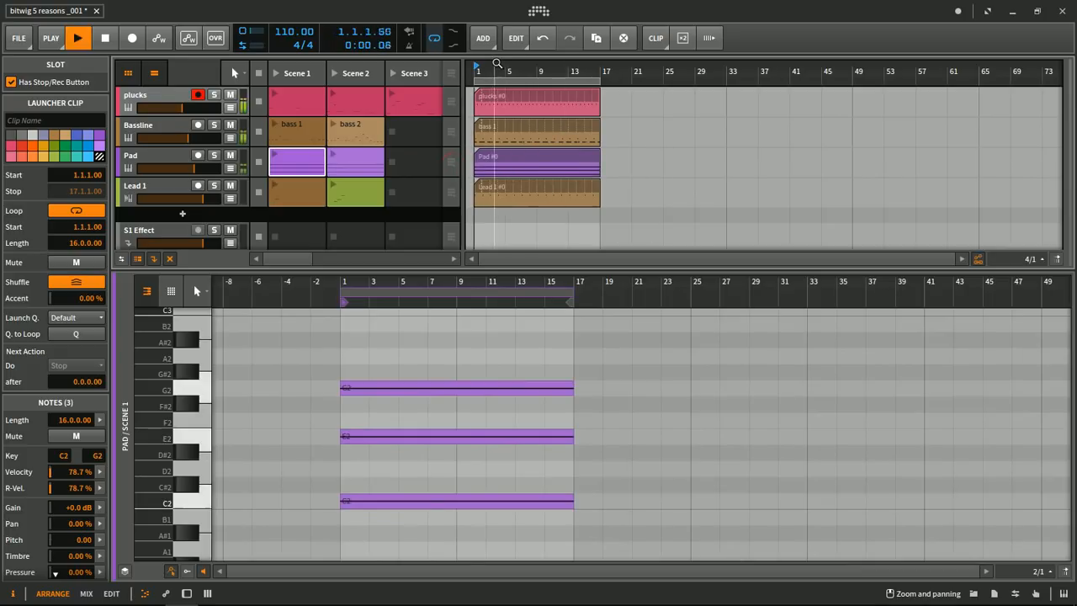
- Open Pad's arranger clip, bring up the track's Polysynth to inspect the OSC1 Pitch control, and stop playback
{"action": "left_click", "coordinate": [502, 154]}
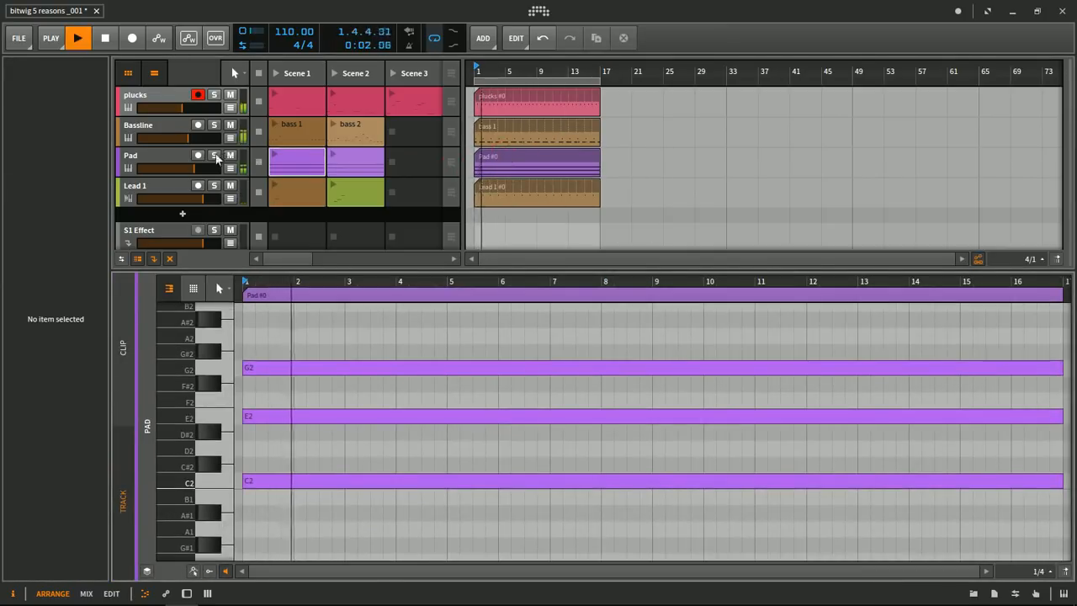
{"action": "left_click", "coordinate": [164, 156]}
{"action": "double_click", "coordinate": [165, 154]}
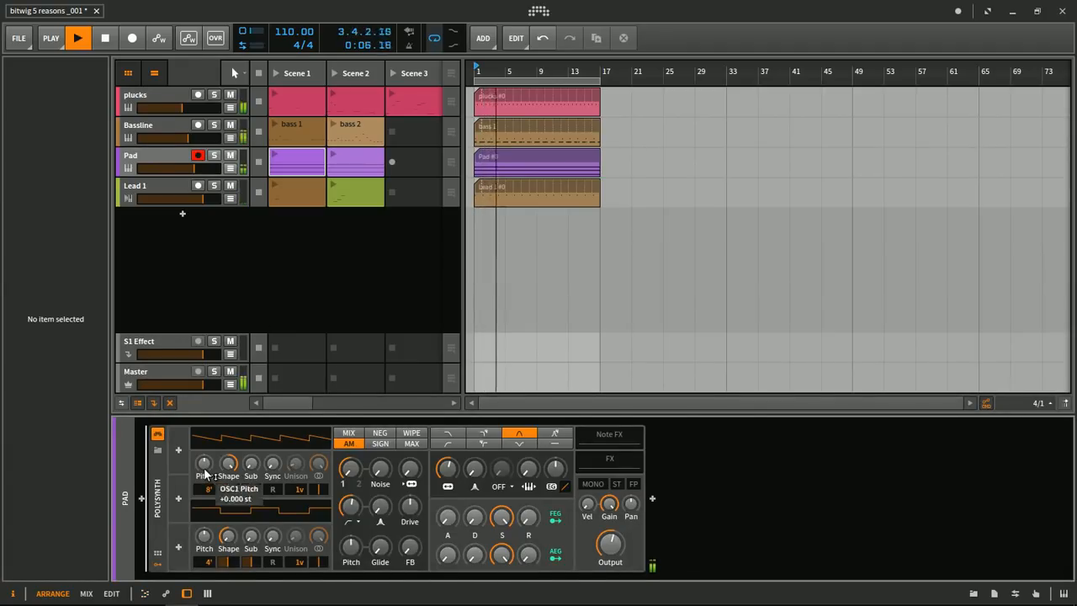
{"action": "left_click_drag", "start_coordinate": [204, 475], "coordinate": [205, 474]}
{"action": "key", "text": "space"}
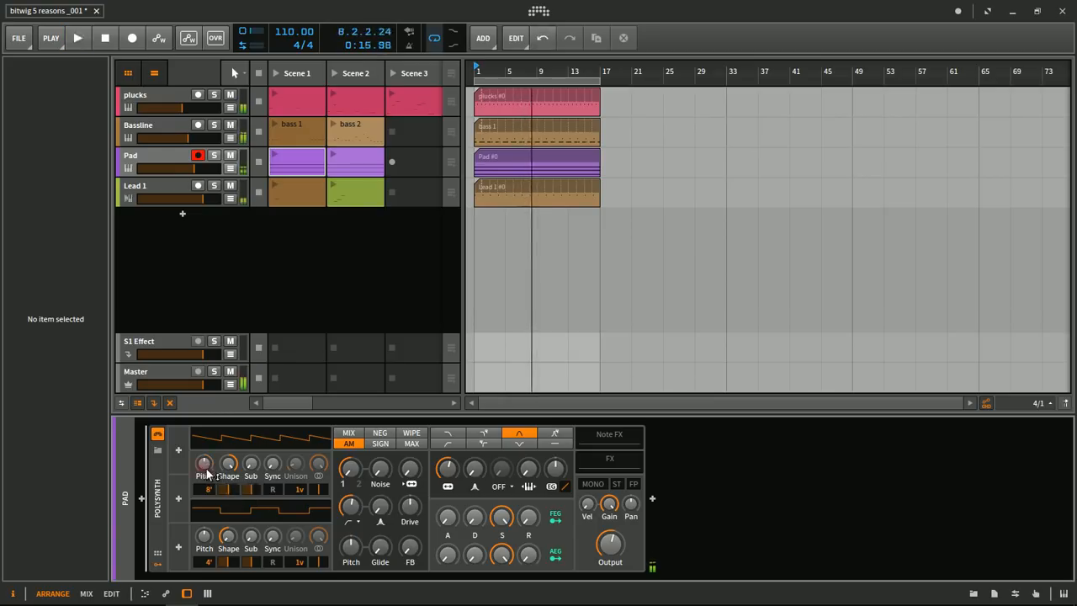
- Duplicate Pad's Scene 1 clip into Scene 3 and name the three Pad clips BASIC, upper shift and lower shift
{"action": "left_click", "coordinate": [308, 156]}
{"action": "left_click_drag", "start_coordinate": [416, 155], "coordinate": [415, 157]}
{"action": "left_click", "coordinate": [56, 119]}
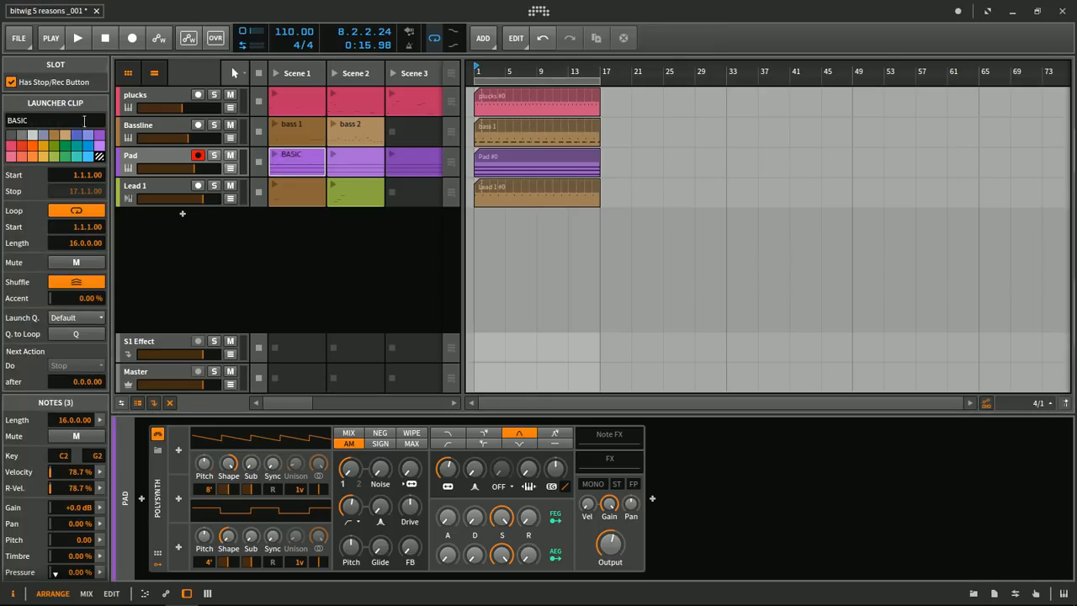
{"action": "left_click", "coordinate": [360, 161]}
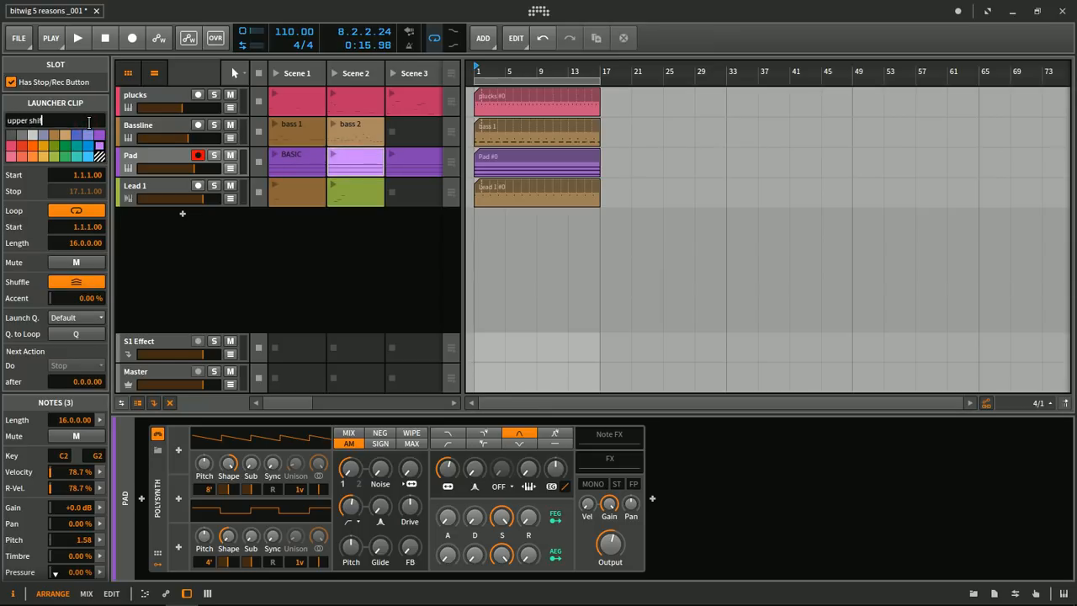
{"action": "left_click", "coordinate": [415, 164]}
{"action": "left_click", "coordinate": [44, 120]}
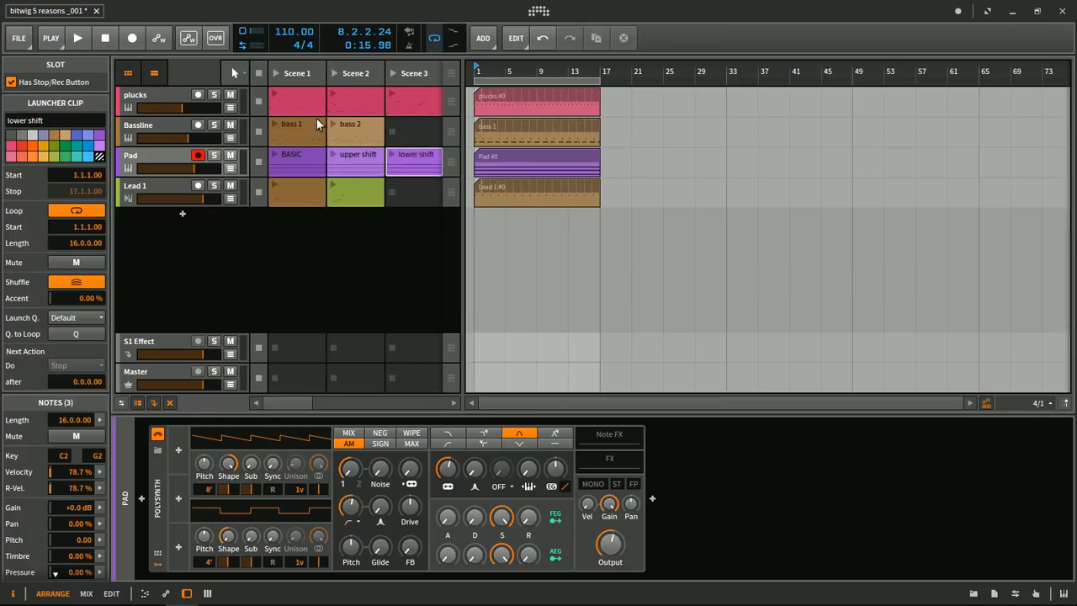
- Launch the lower shift clip, open its notes with micro-pitch curves shown, and stop playback
{"action": "left_click", "coordinate": [392, 155]}
{"action": "double_click", "coordinate": [397, 156]}
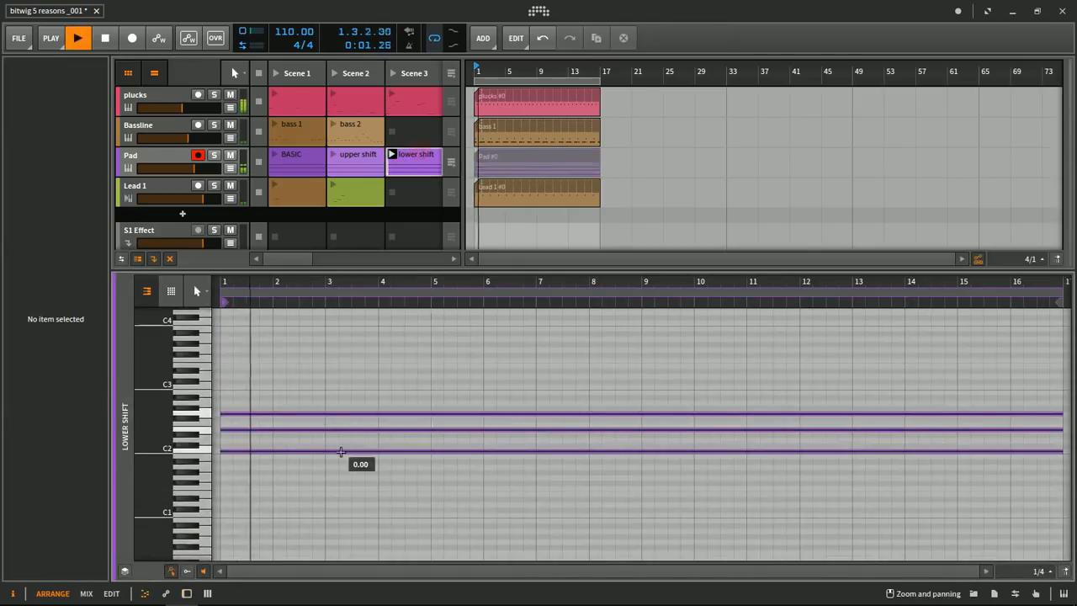
{"action": "left_click", "coordinate": [172, 571]}
{"action": "left_click", "coordinate": [172, 573]}
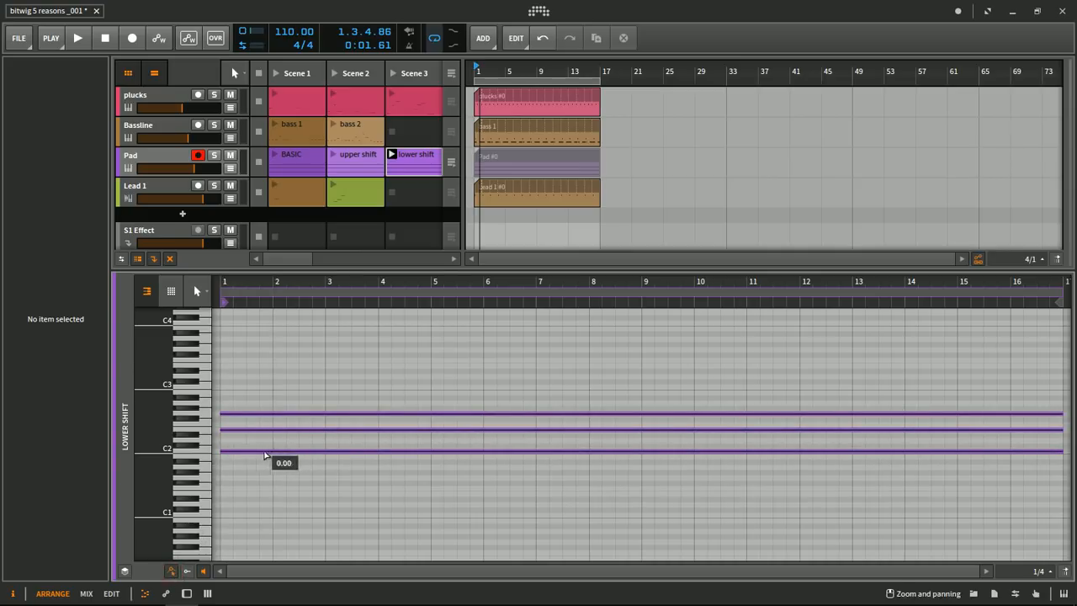
- Bend the C2 note's pitch to -2.00 at bar 2, hold it until bar 3, and drop it to -12.00 at bar 4
{"action": "left_click_drag", "start_coordinate": [273, 451], "coordinate": [273, 456]}
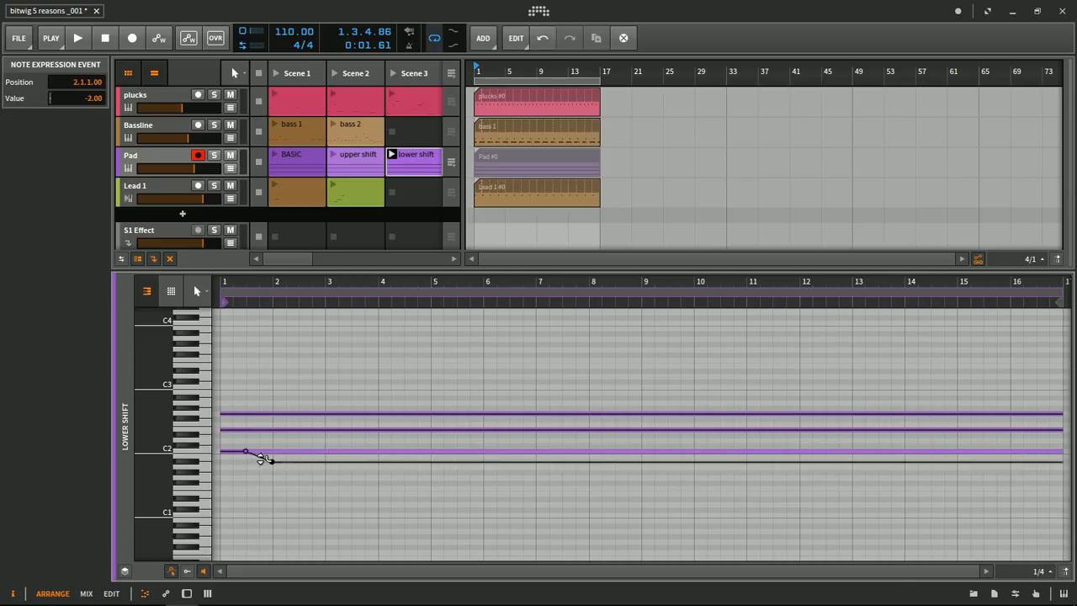
{"action": "left_click", "coordinate": [326, 461]}
{"action": "left_click_drag", "start_coordinate": [351, 460], "coordinate": [359, 473]}
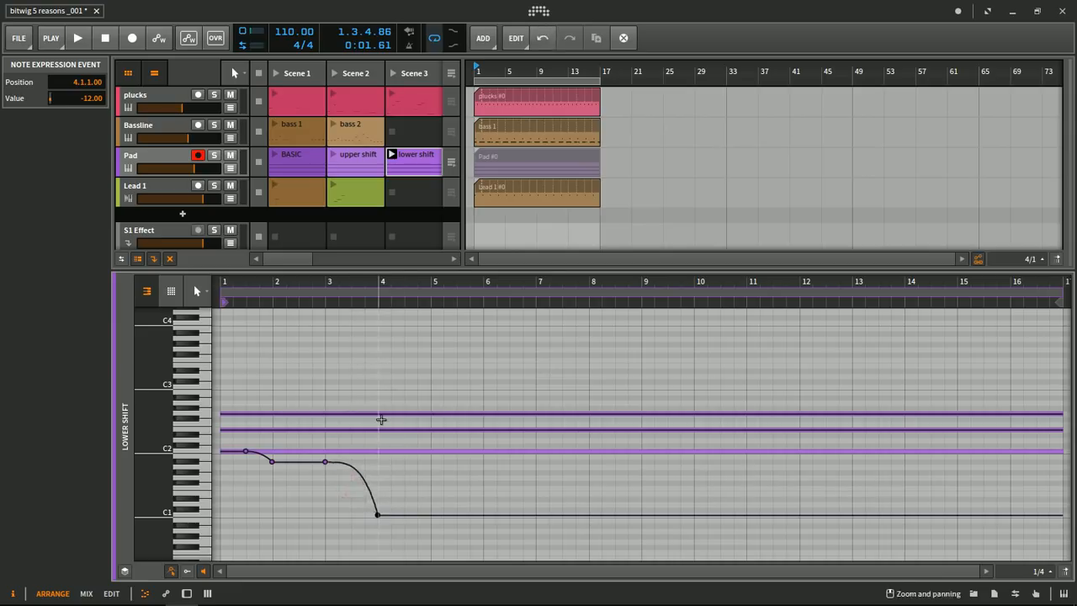
- Play the lower shift clip, solo the Pad track, and listen to the clip alone before stopping playback
{"action": "key", "text": "space"}
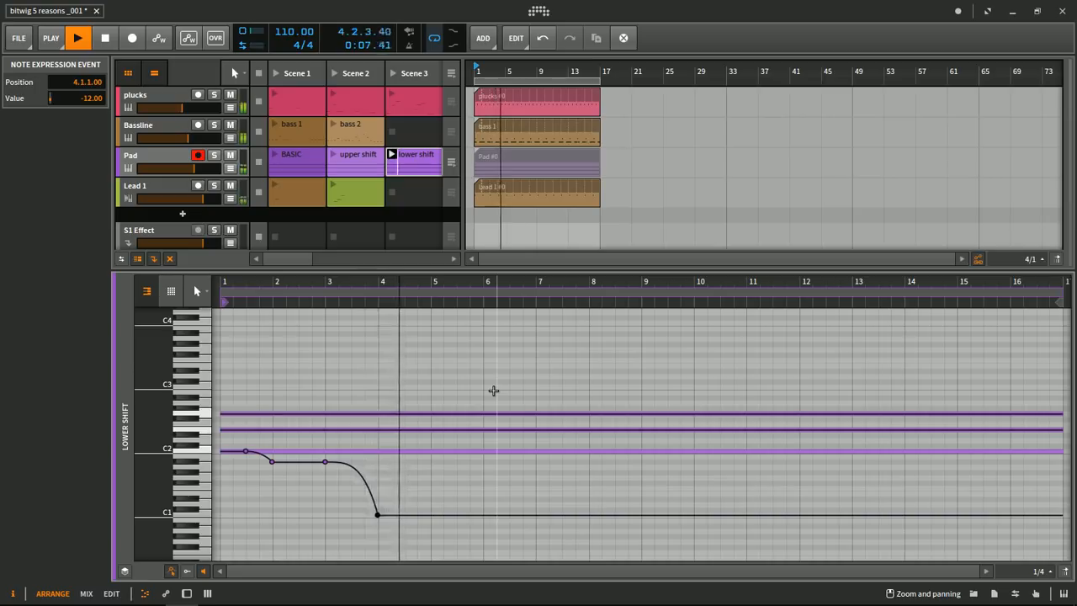
{"action": "key", "text": "space"}
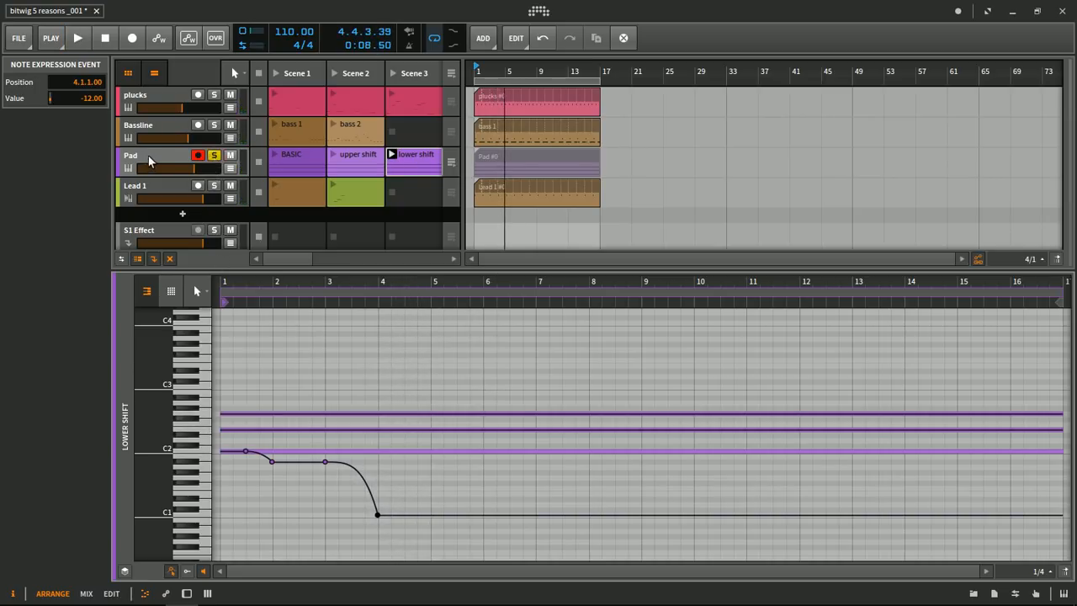
{"action": "key", "text": "space"}
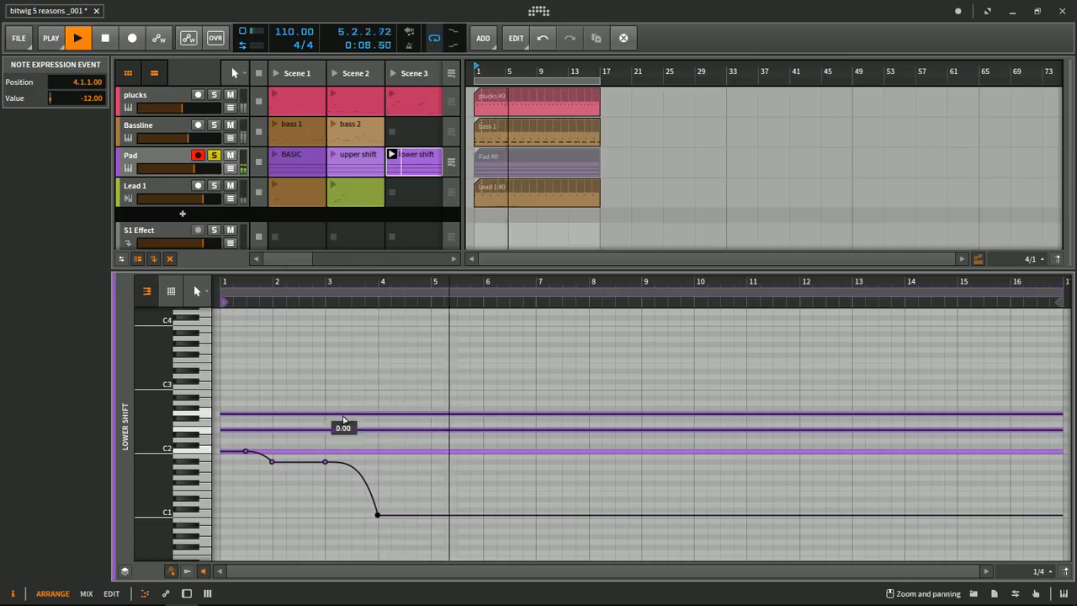
{"action": "key", "text": "space"}
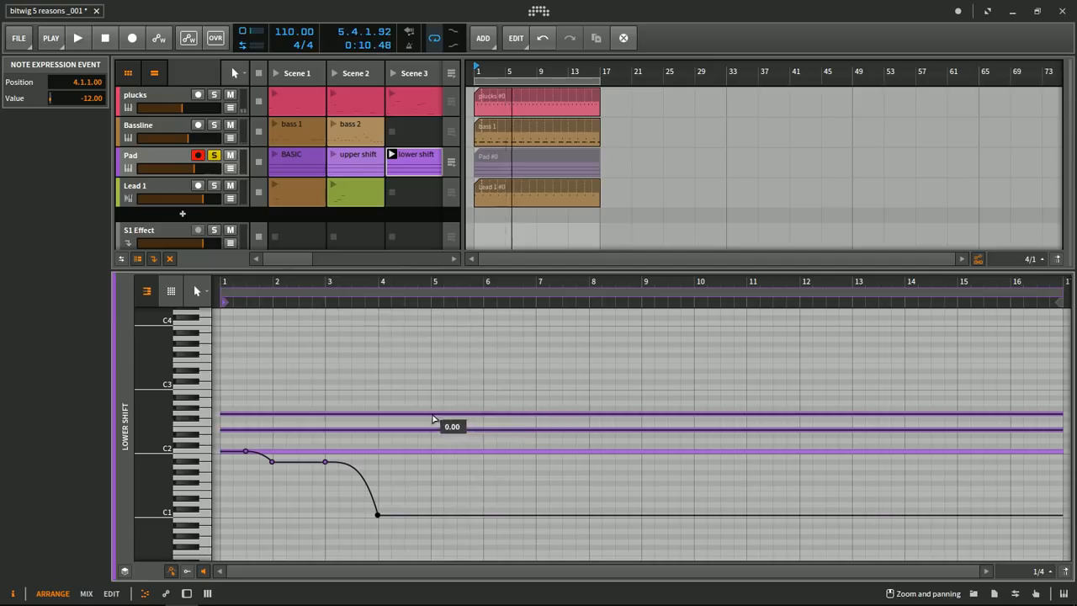
- Bend the G2 note up to 5.00 at bar 6 and the E2 note up to 3.00 at bar 9, then audition the clip
{"action": "left_click", "coordinate": [431, 414]}
{"action": "left_click", "coordinate": [482, 393]}
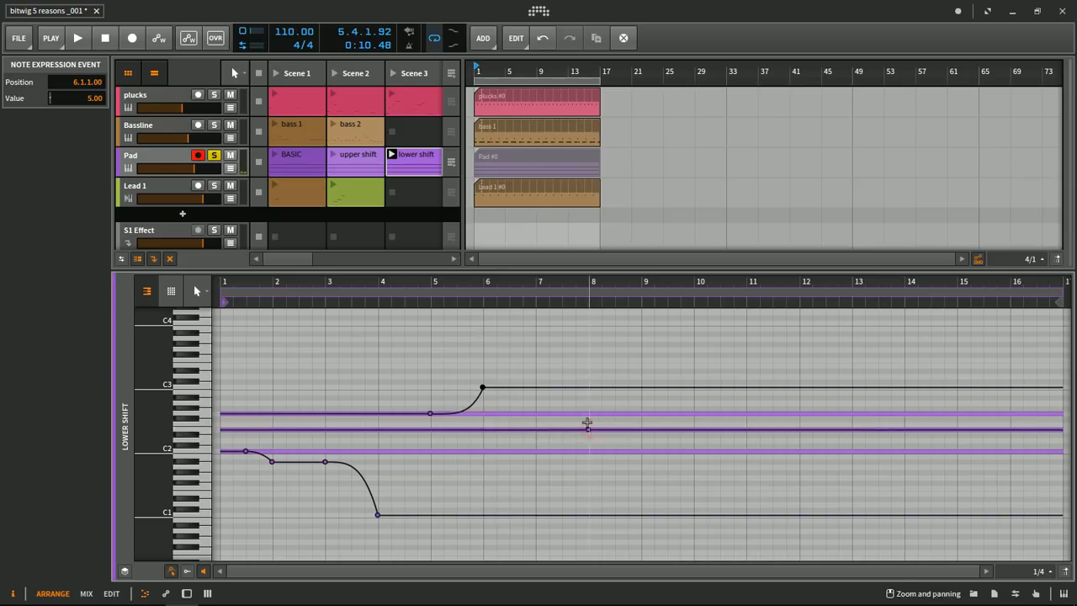
{"action": "left_click", "coordinate": [623, 432]}
{"action": "left_click_drag", "start_coordinate": [640, 418], "coordinate": [640, 413]}
{"action": "key", "text": "space"}
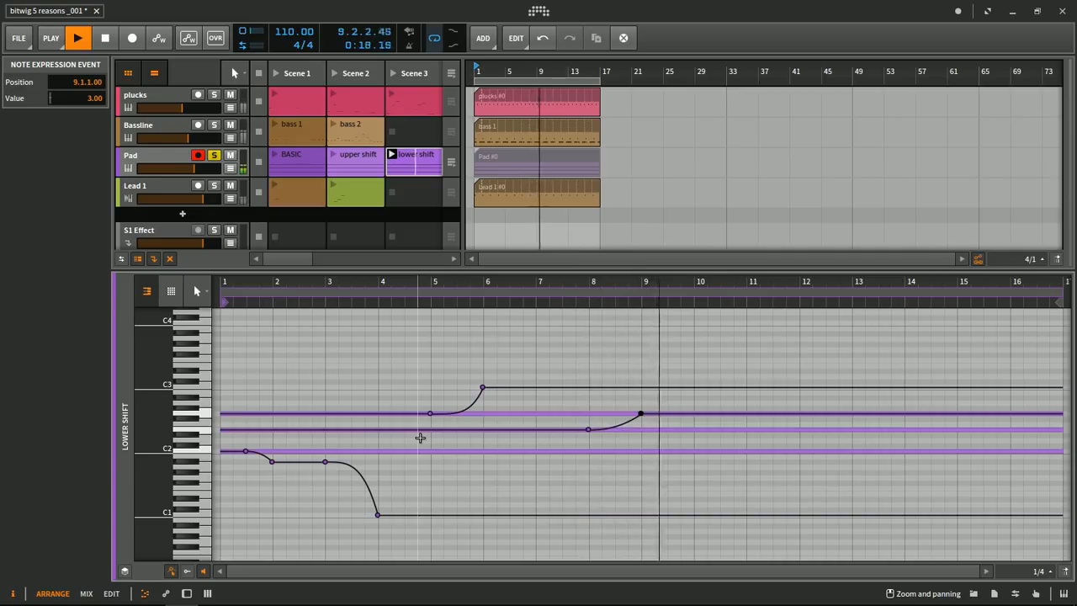
{"action": "key", "text": "space"}
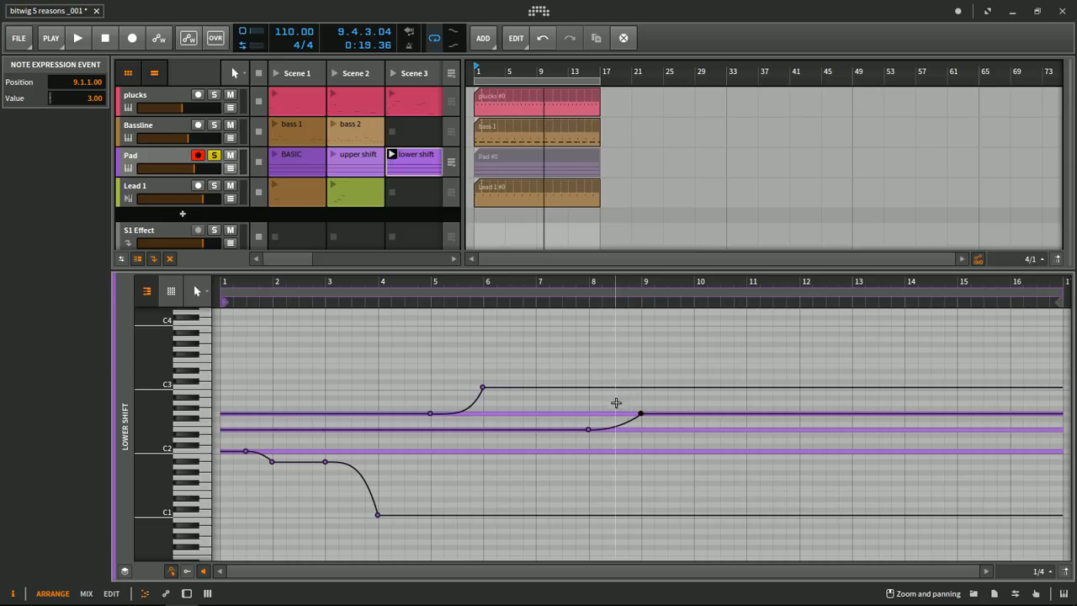
{"action": "mouse_move", "coordinate": [623, 288]}
{"action": "left_mouse_down"}
{"action": "mouse_move", "coordinate": [599, 293]}
{"action": "mouse_move", "coordinate": [605, 299]}
{"action": "left_mouse_up"}
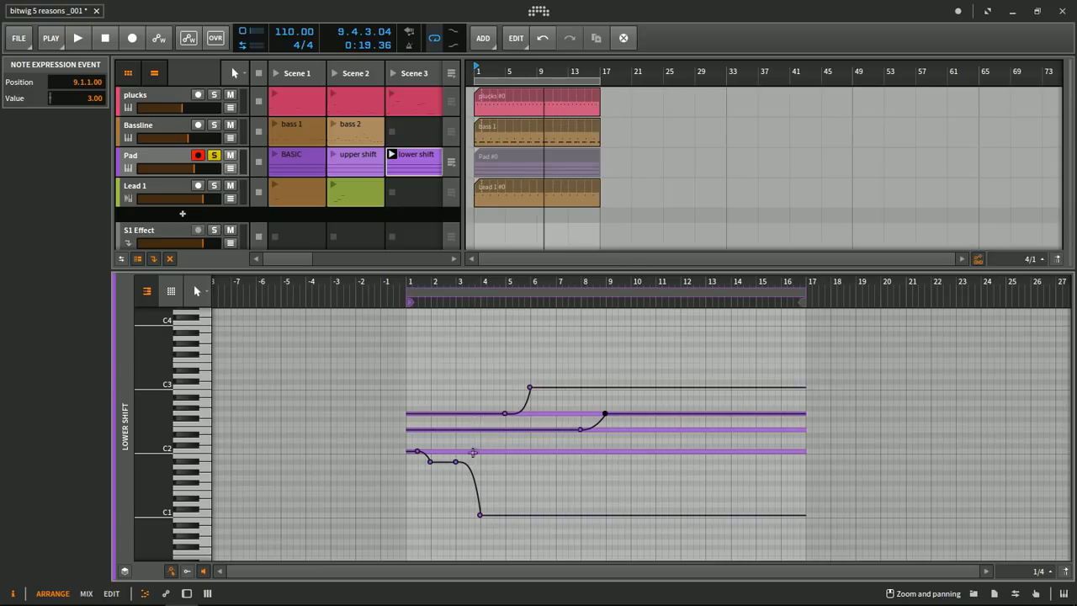
- Show the Pad track's device chain and insert a Bitwig Sampler before the Polysynth
{"action": "double_click", "coordinate": [183, 160]}
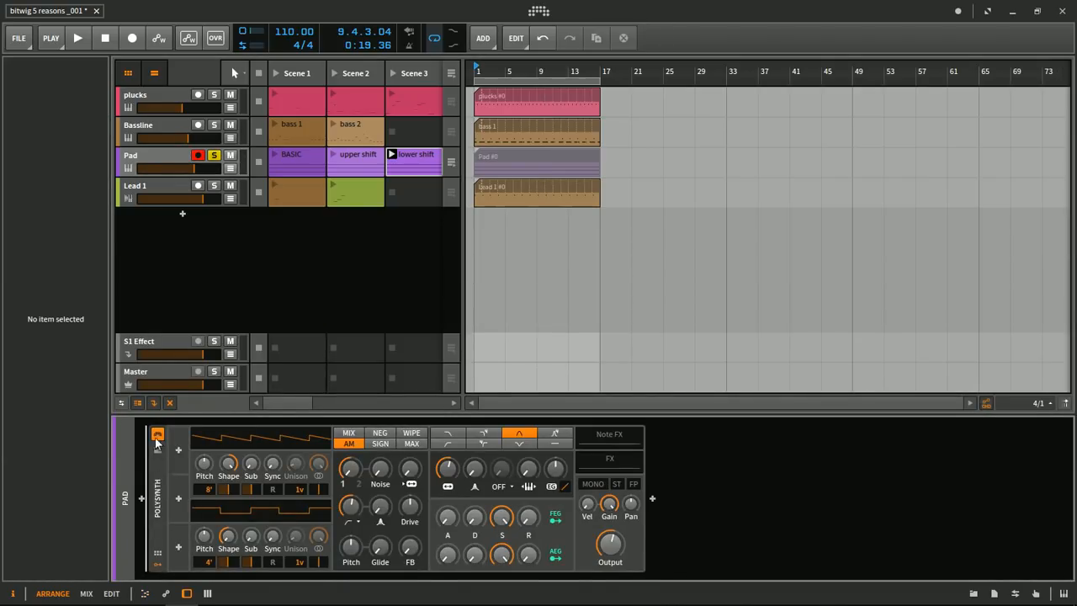
{"action": "left_click", "coordinate": [143, 498]}
{"action": "type", "text": "sampler"}
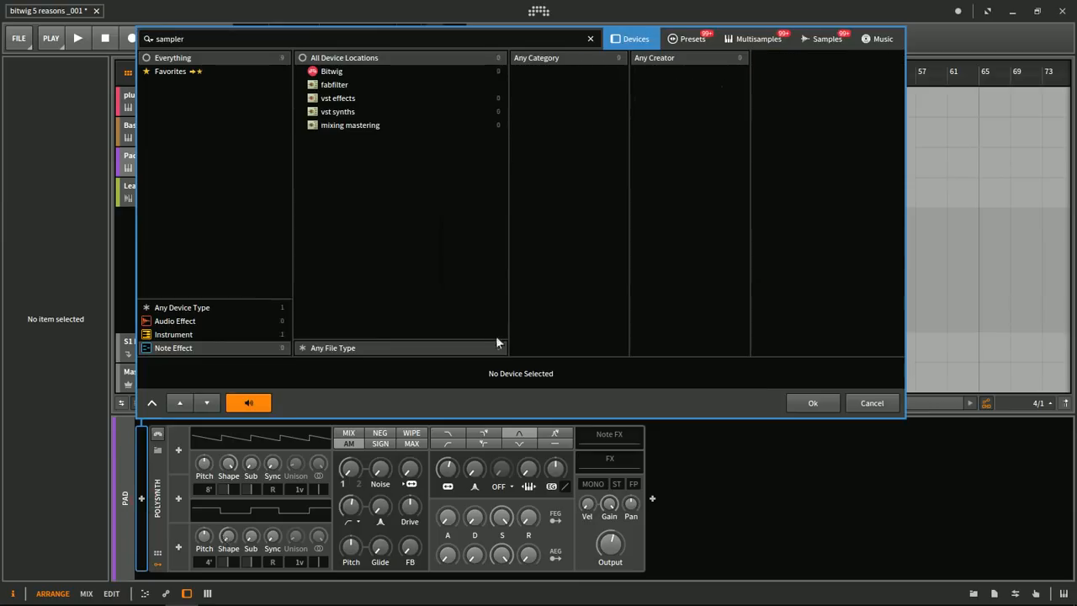
{"action": "left_click", "coordinate": [181, 307]}
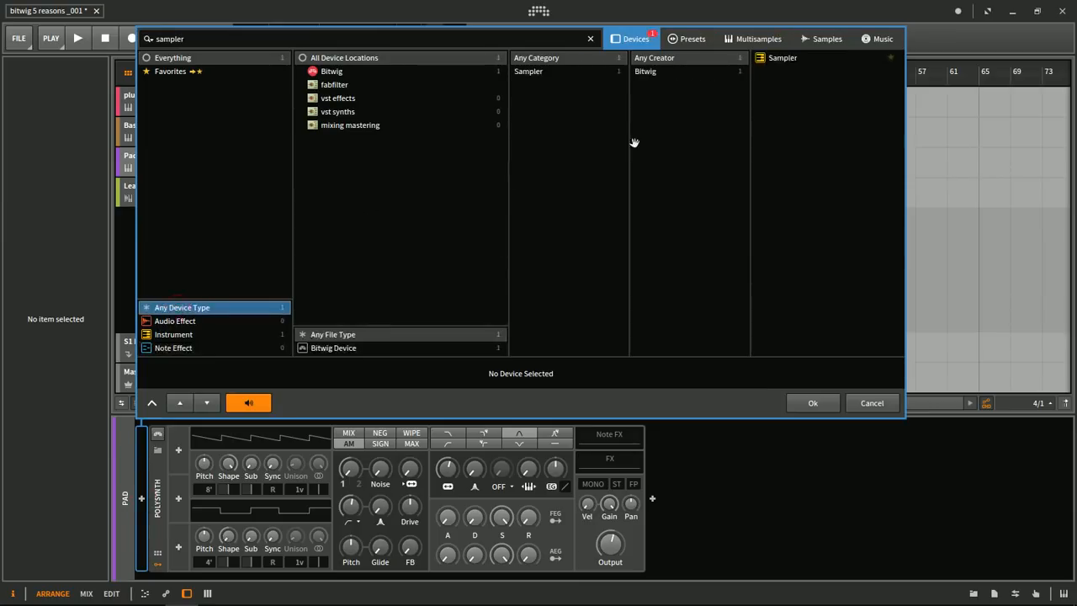
{"action": "left_click", "coordinate": [790, 59]}
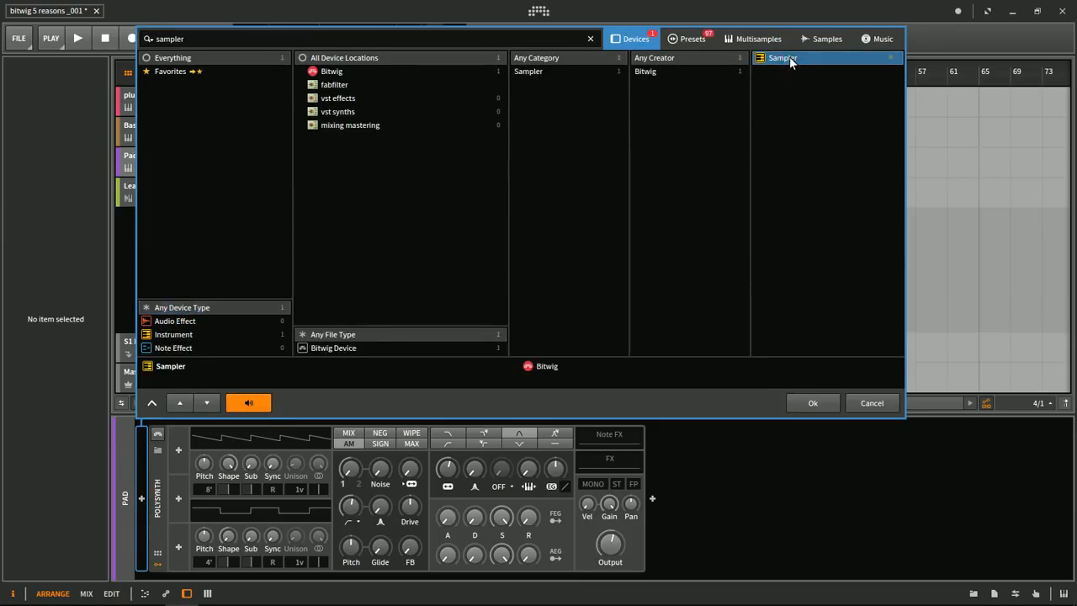
{"action": "double_click", "coordinate": [789, 56]}
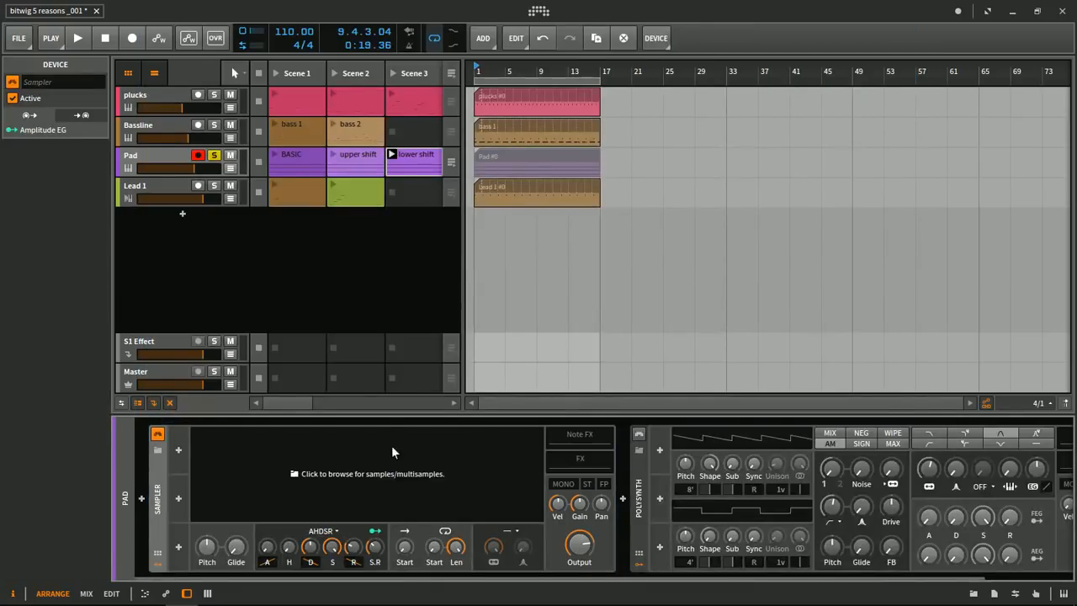
- Search the Sampler's presets for guitar and load Mathieu Pe's Electric Guitar Clean
{"action": "left_click", "coordinate": [156, 450]}
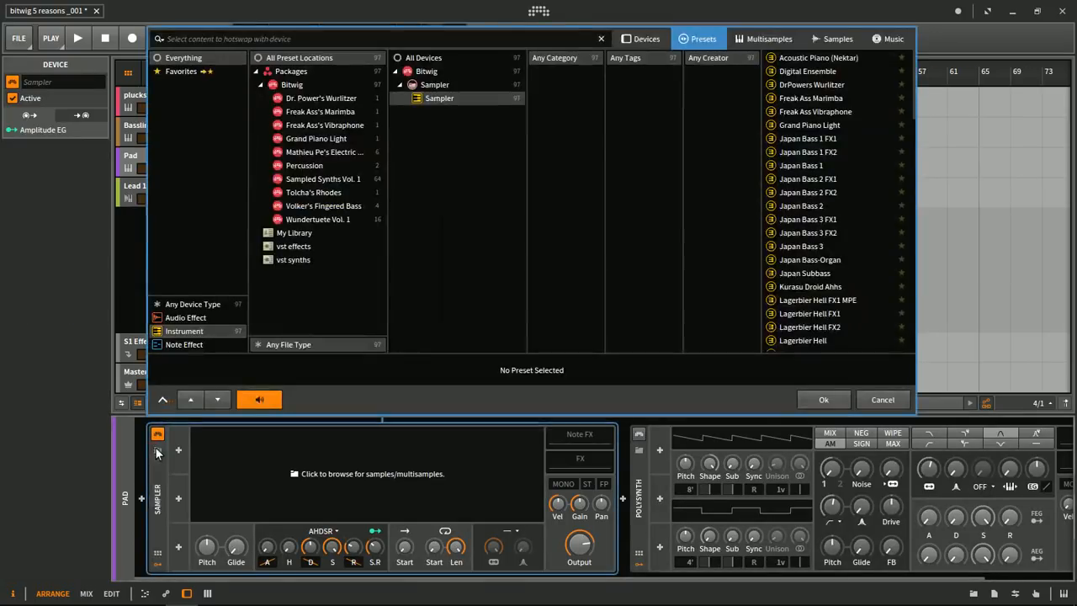
{"action": "type", "text": "guitar"}
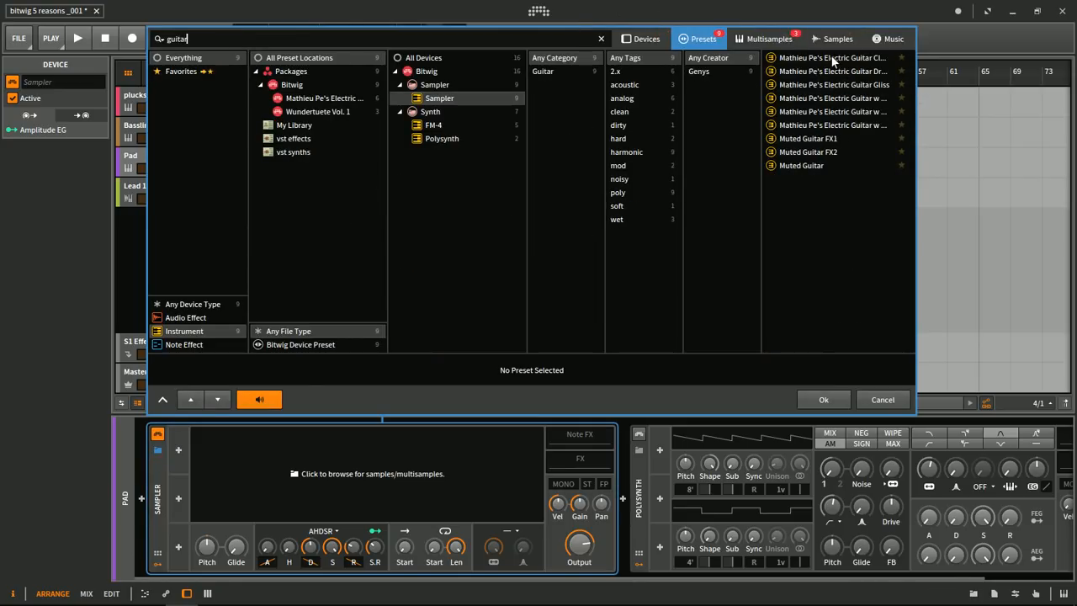
{"action": "left_click", "coordinate": [833, 58]}
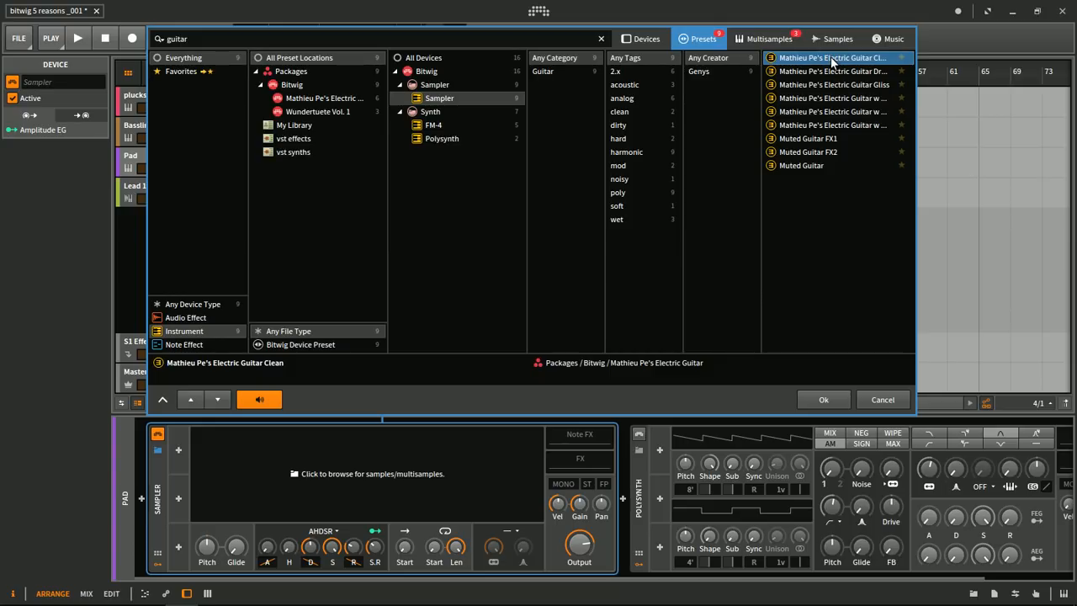
{"action": "left_click", "coordinate": [824, 399]}
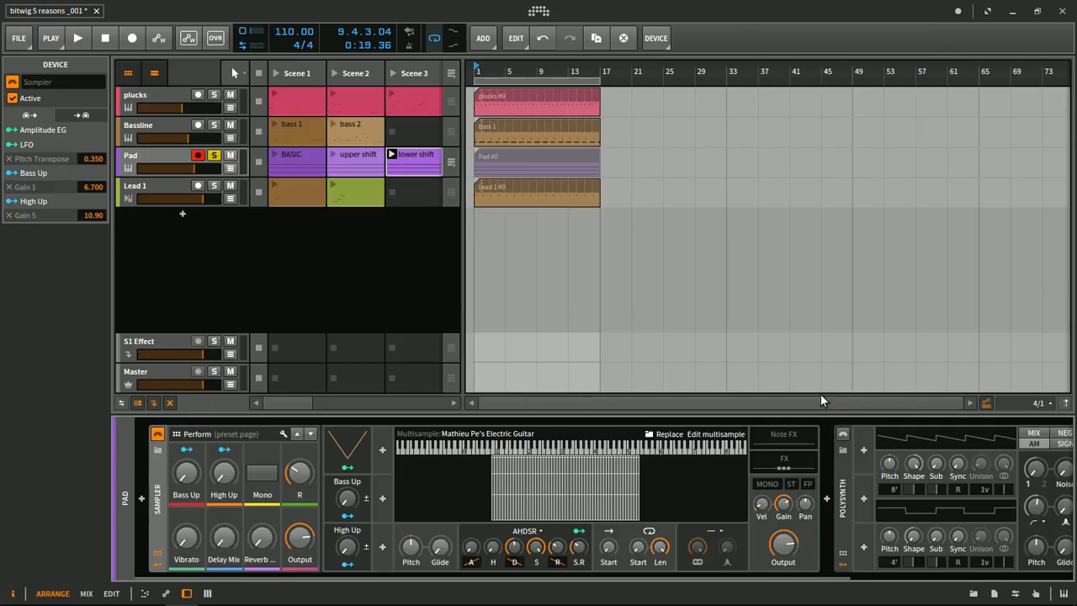
- Audition the lower shift clip with the guitar Sampler while viewing its pitch curves in the note editor, stopping playback at the end
{"action": "key", "text": "space"}
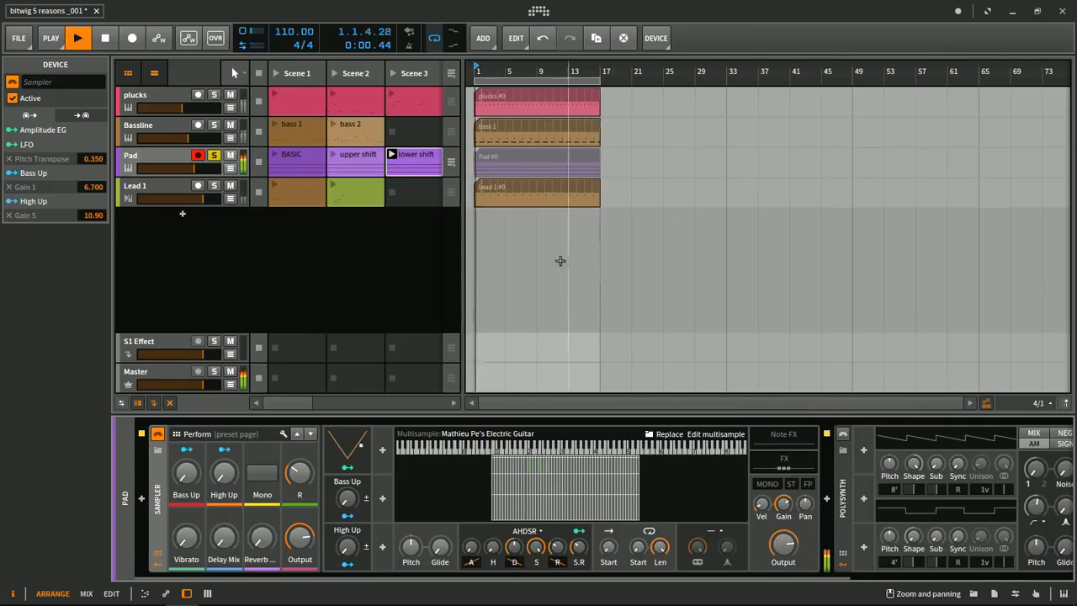
{"action": "double_click", "coordinate": [417, 164]}
{"action": "scroll", "coordinate": [434, 372], "scroll_direction": "down", "scroll_amount": 2}
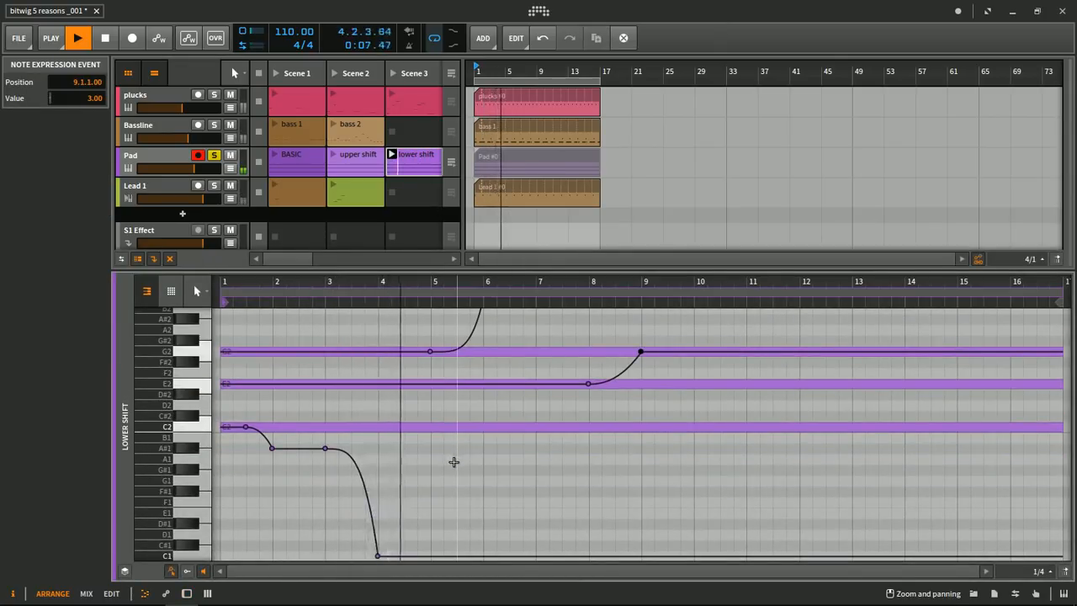
{"action": "scroll", "coordinate": [453, 462], "scroll_direction": "up", "scroll_amount": 2}
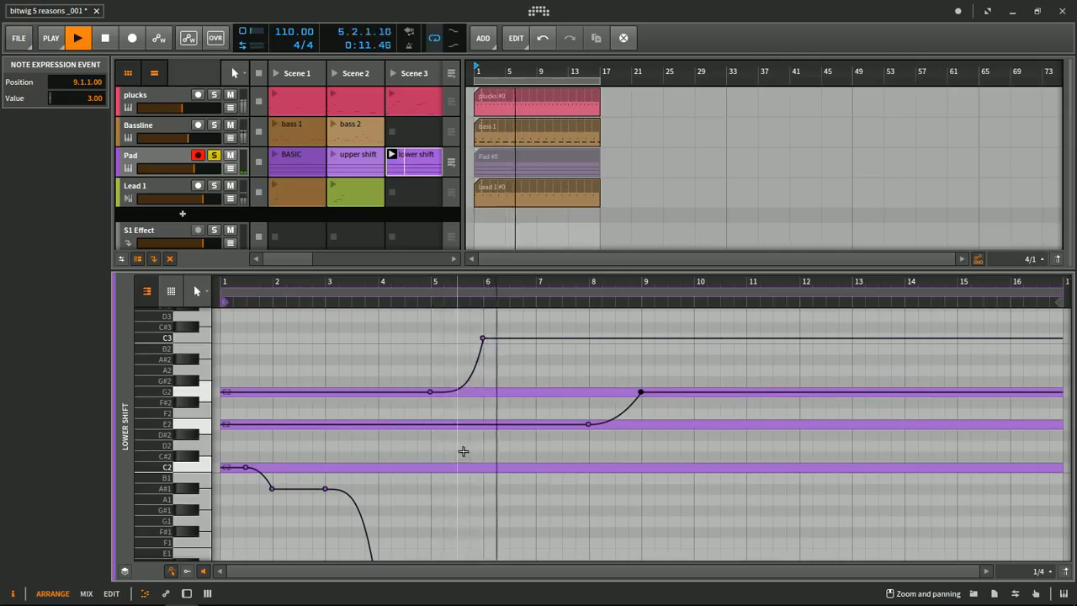
{"action": "key", "text": "space"}
- Launch the Pad track's upper shift clip with the guitar sound, open its notes, and stop playback
{"action": "left_click", "coordinate": [145, 154]}
{"action": "key", "text": "d"}
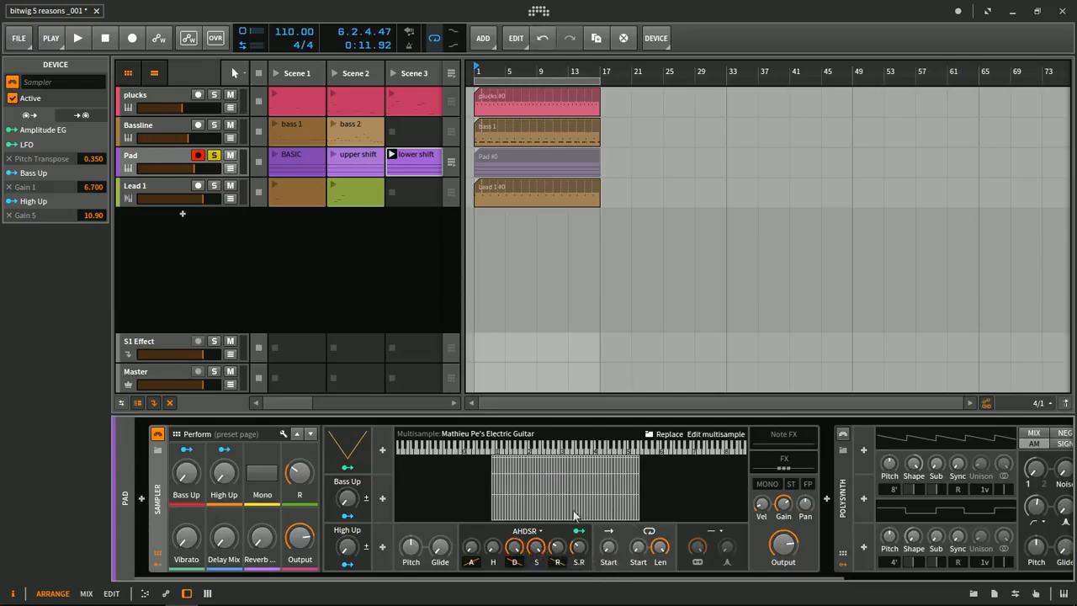
{"action": "key", "text": "space"}
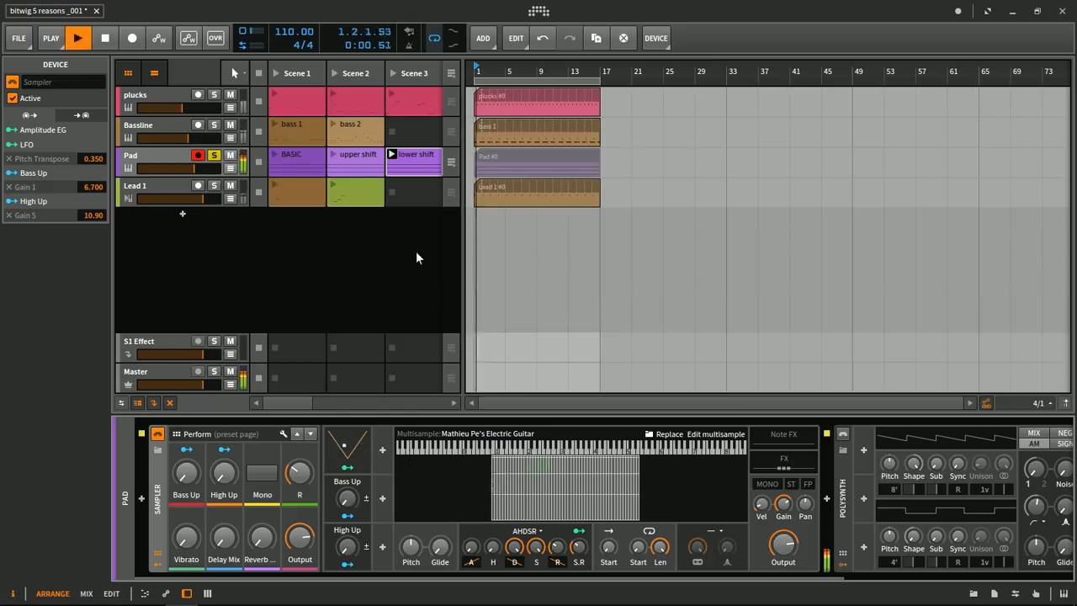
{"action": "left_click", "coordinate": [332, 153]}
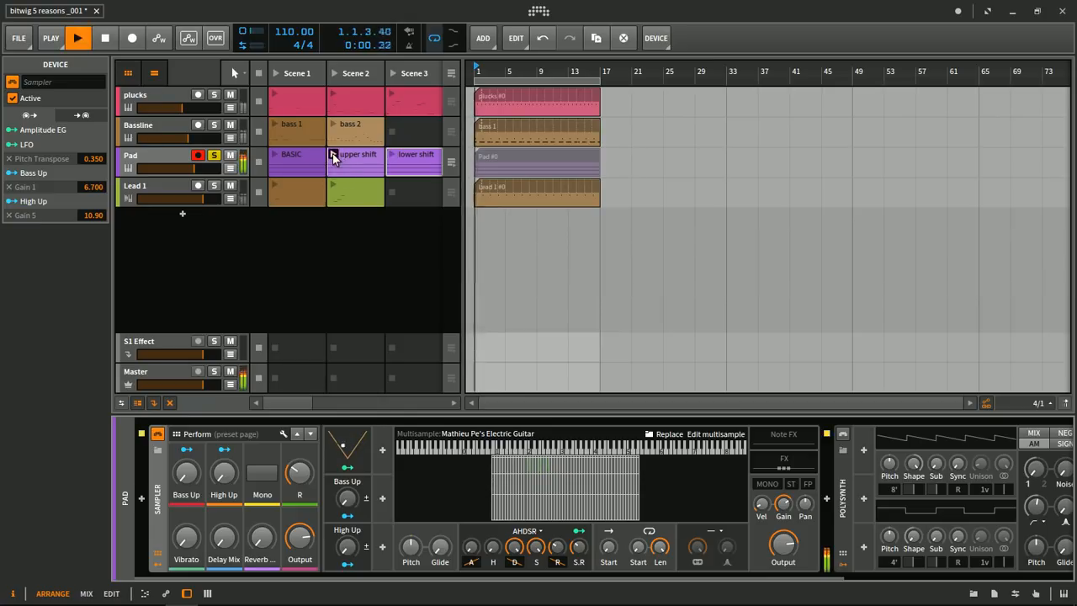
{"action": "double_click", "coordinate": [365, 156]}
{"action": "scroll", "coordinate": [643, 414], "scroll_direction": "up", "scroll_amount": 3}
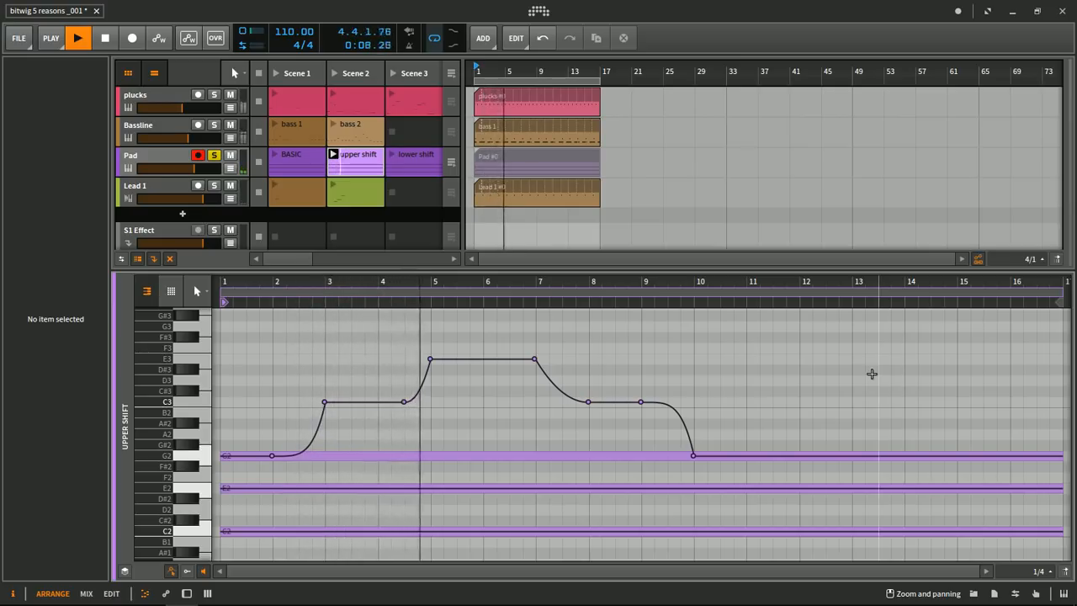
{"action": "key", "text": "space"}
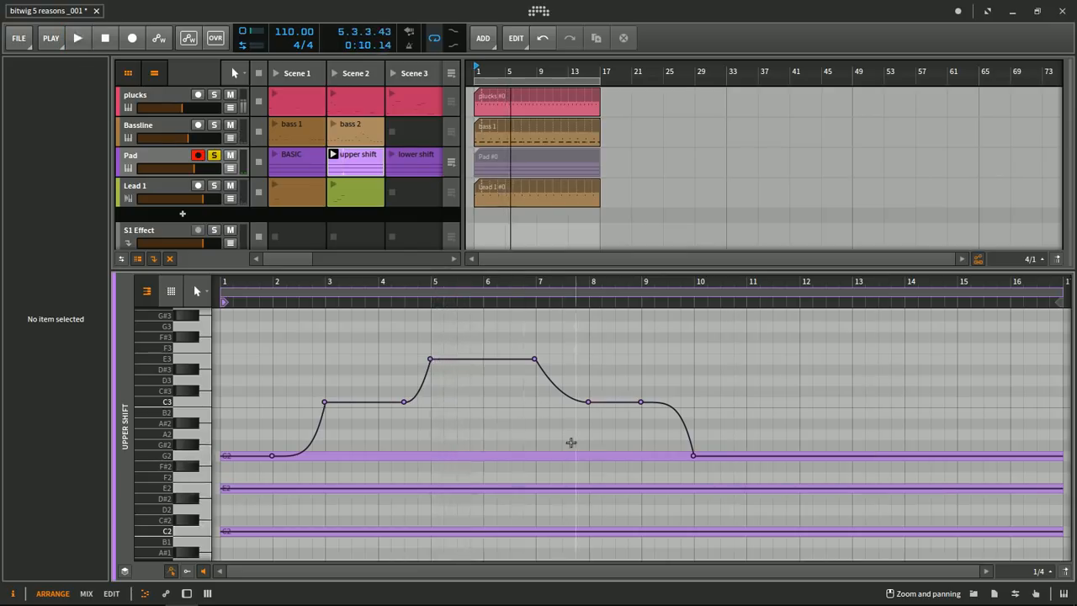
- Replace the G2 note's pitch curve with a straight rise from 0.00 at bar 1 to 5.00 at bar 2
{"action": "left_click_drag", "start_coordinate": [794, 337], "coordinate": [364, 479]}
{"action": "key", "text": "Delete"}
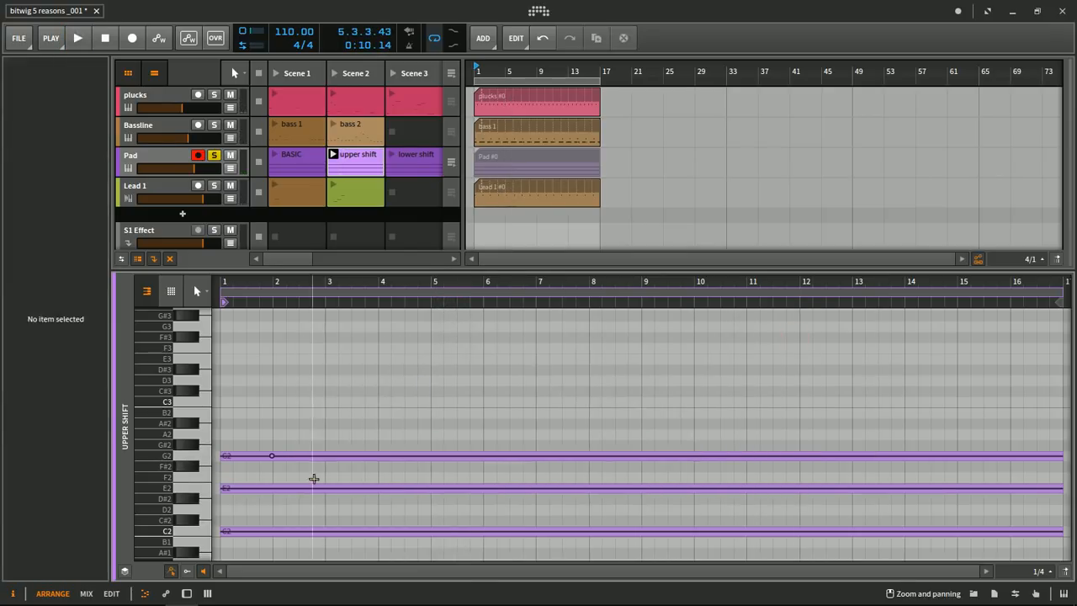
{"action": "left_click_drag", "start_coordinate": [271, 458], "coordinate": [221, 456]}
{"action": "left_click", "coordinate": [270, 412]}
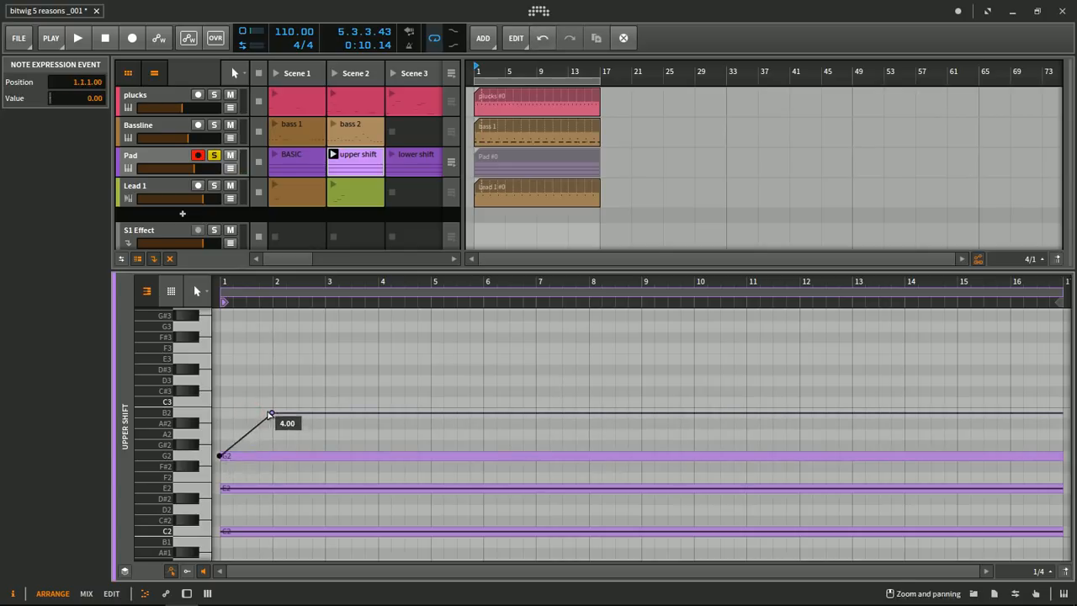
{"action": "left_click_drag", "start_coordinate": [269, 411], "coordinate": [271, 402]}
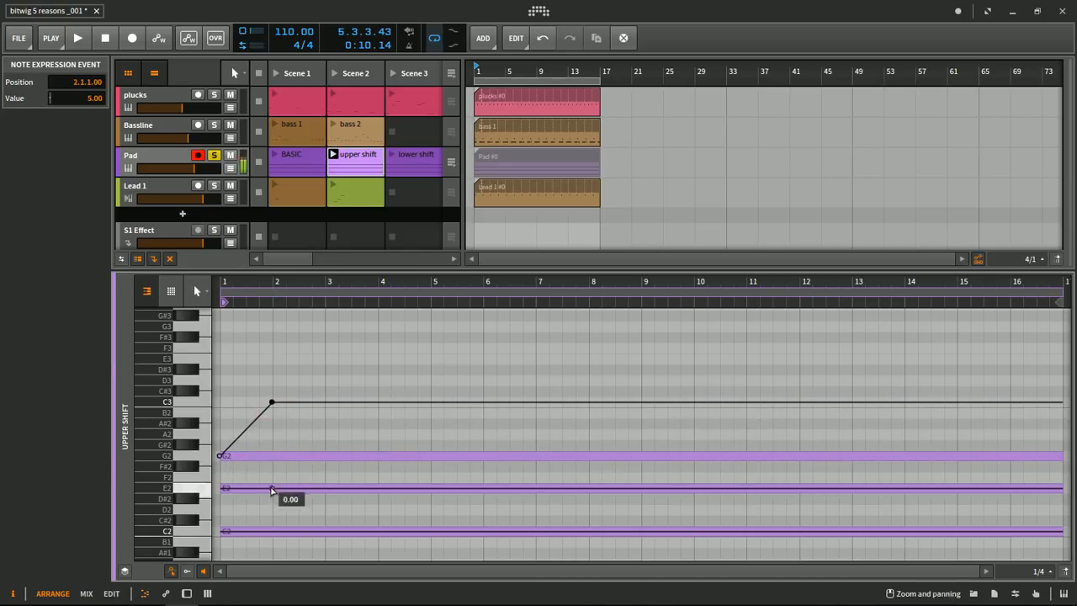
- Raise the E2 and C2 notes' pitch from 0.00 at bar 1 to 5.00 at bar 2 and audition the clip
{"action": "left_click_drag", "start_coordinate": [287, 548], "coordinate": [272, 436]}
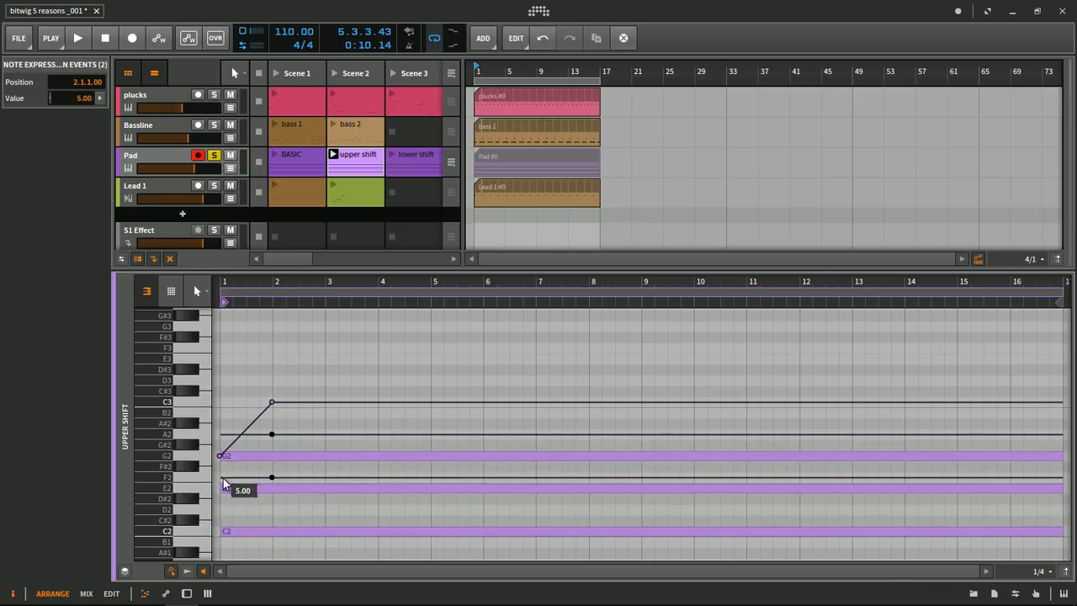
{"action": "left_click", "coordinate": [221, 434]}
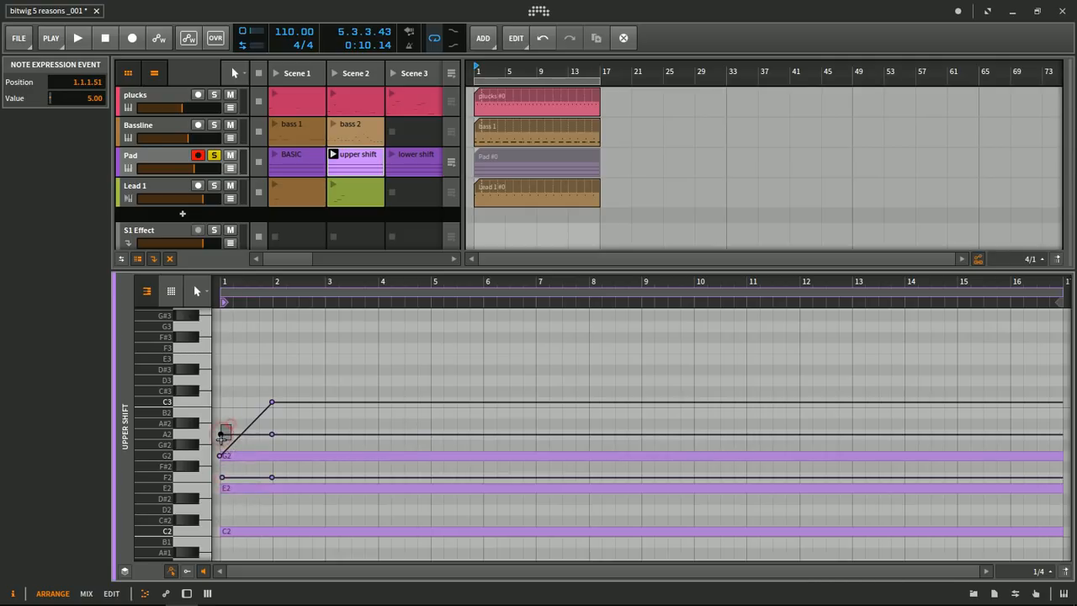
{"action": "left_click", "coordinate": [221, 478], "text": "shift"}
{"action": "left_click_drag", "start_coordinate": [222, 479], "coordinate": [223, 495]}
{"action": "key", "text": "space"}
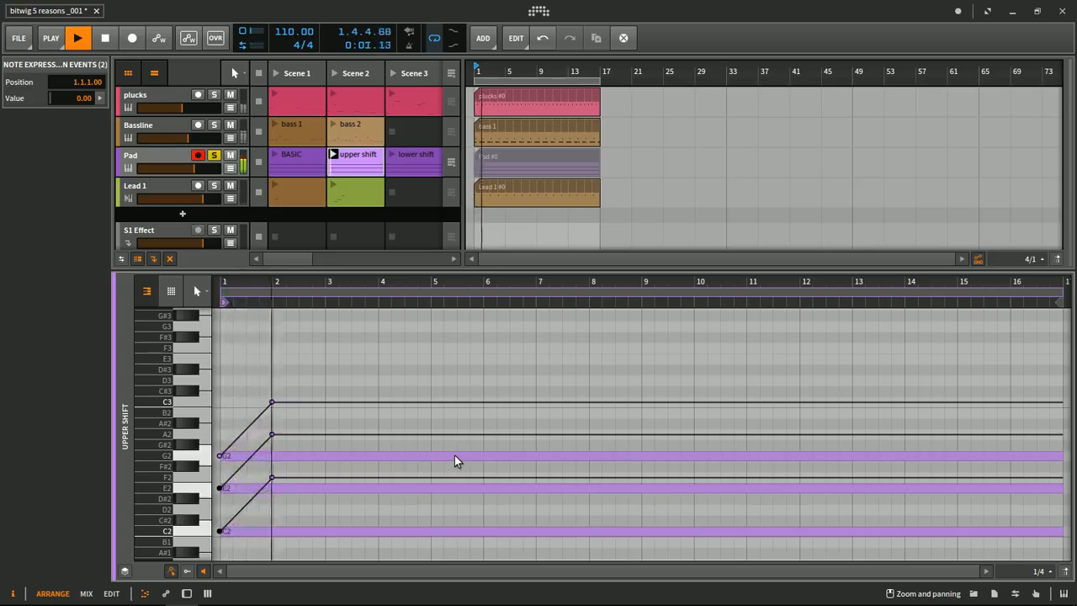
{"action": "key", "text": "space"}
- Move the end points of all three pitch rises earlier to position 1.3.1.00 and audition the faster bend
{"action": "left_click_drag", "start_coordinate": [295, 505], "coordinate": [249, 345]}
{"action": "left_click_drag", "start_coordinate": [272, 402], "coordinate": [245, 402]}
{"action": "key", "text": "space"}
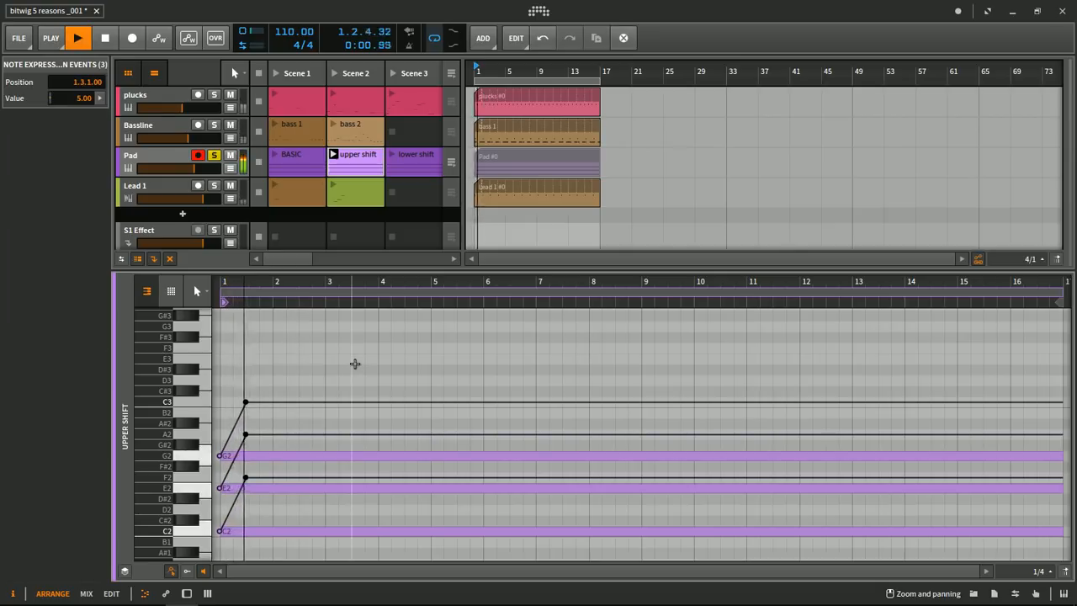
{"action": "key", "text": "space"}
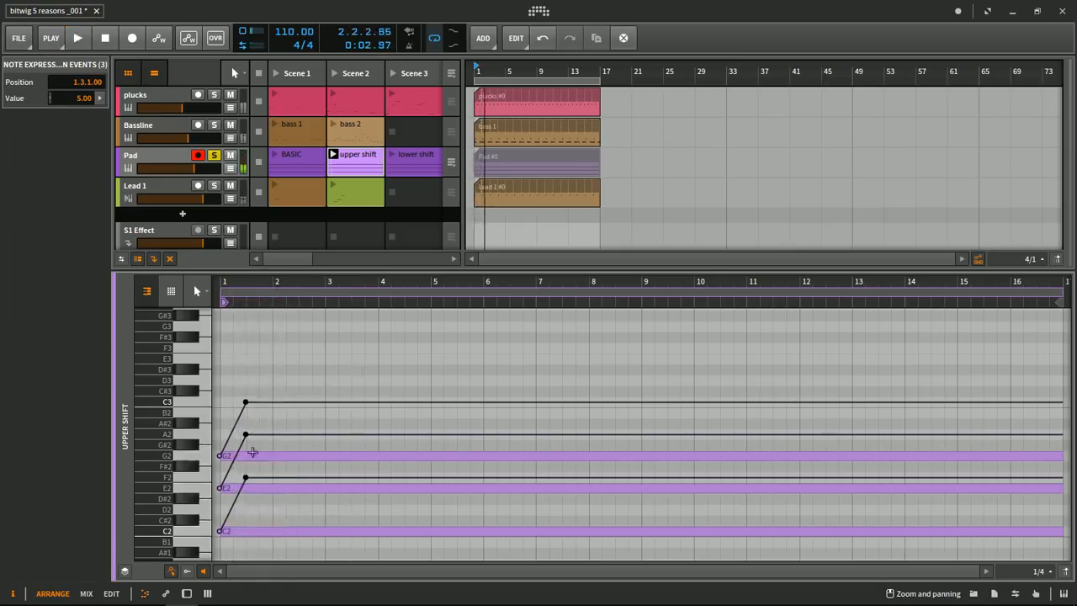
- Curve the pitch rises of the C2, E2 and G2 notes so they start slowly, and audition the clip
{"action": "left_click", "coordinate": [244, 478]}
{"action": "left_click_drag", "start_coordinate": [243, 479], "coordinate": [250, 520]}
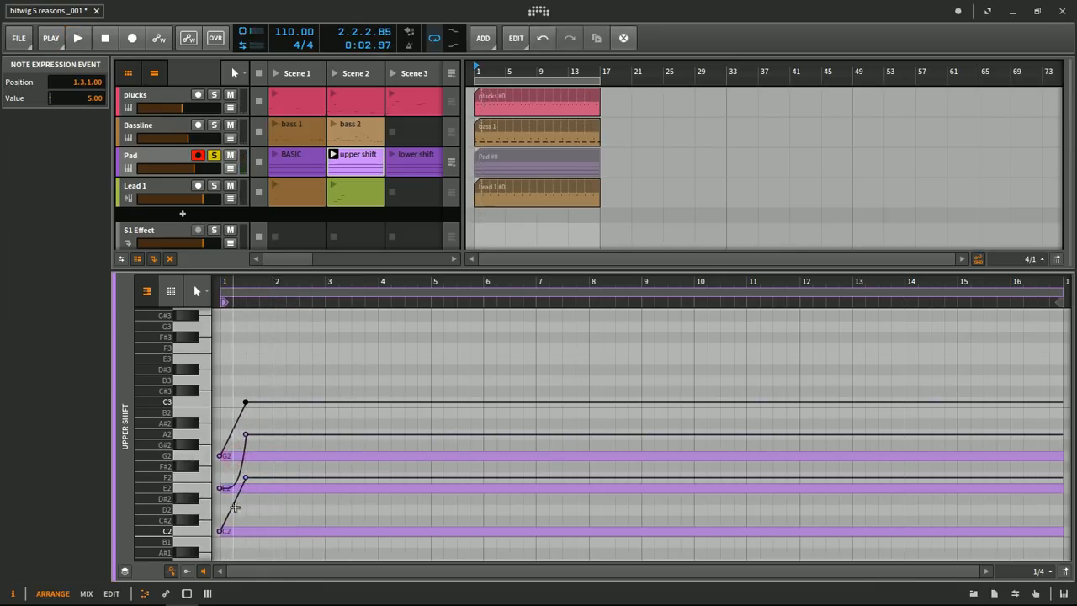
{"action": "left_click_drag", "start_coordinate": [234, 503], "coordinate": [240, 515]}
{"action": "left_click_drag", "start_coordinate": [234, 426], "coordinate": [238, 446]}
{"action": "key", "text": "space"}
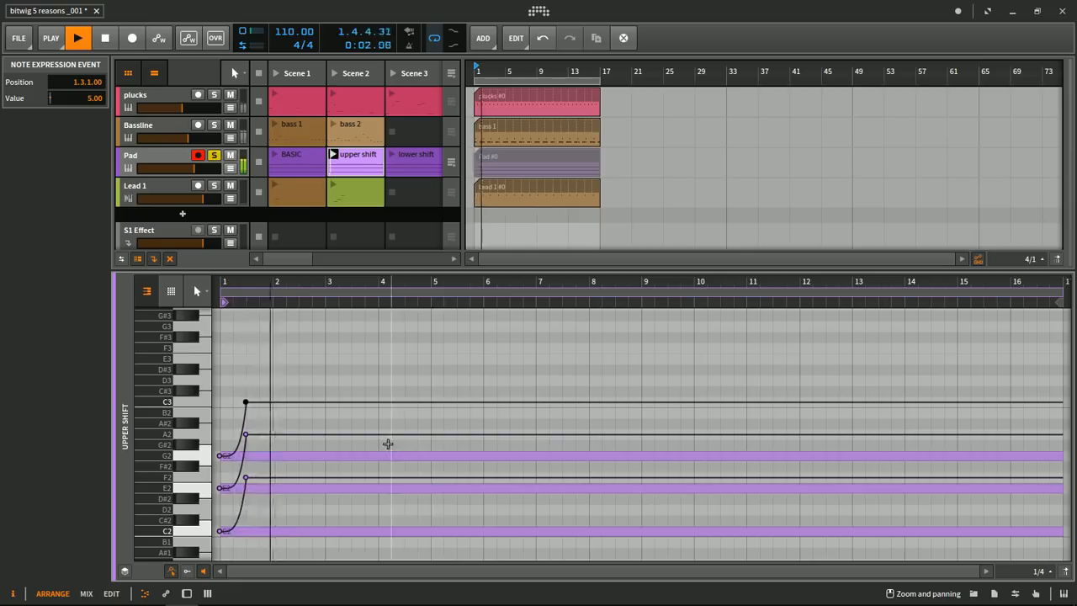
{"action": "key", "text": "space"}
- Insert a Bitwig Delay-1 between the Sampler and the Polysynth on the Pad track
{"action": "double_click", "coordinate": [154, 158]}
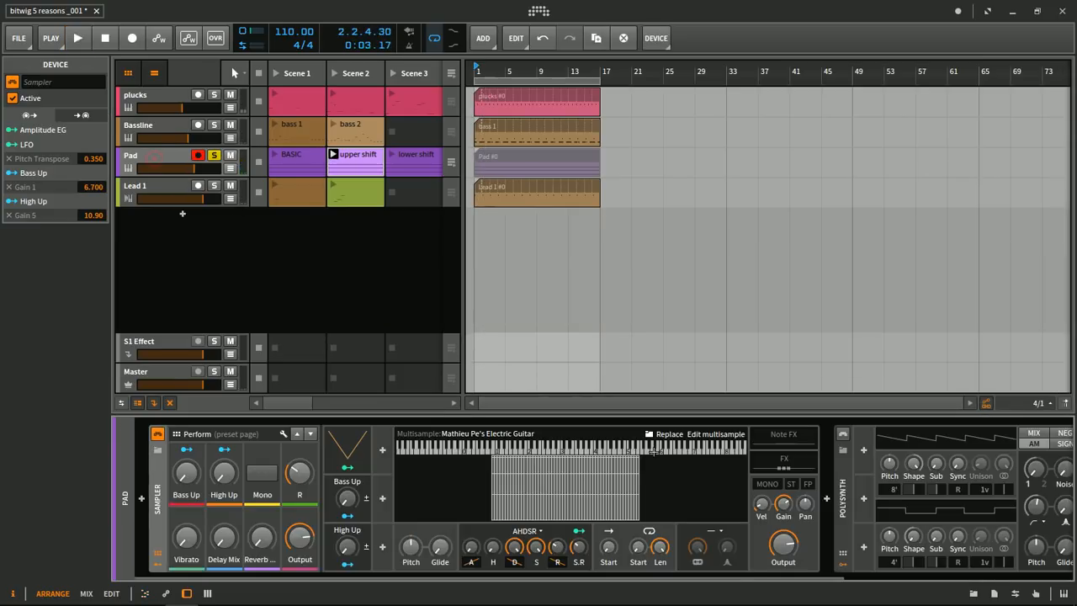
{"action": "left_click_drag", "start_coordinate": [738, 576], "coordinate": [997, 555]}
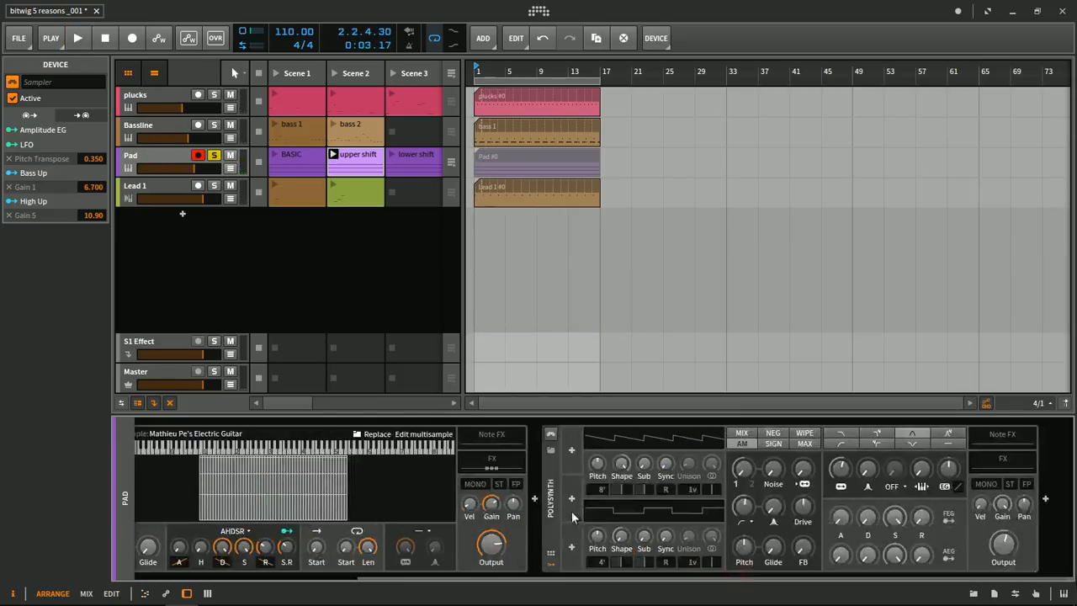
{"action": "left_click", "coordinate": [535, 500]}
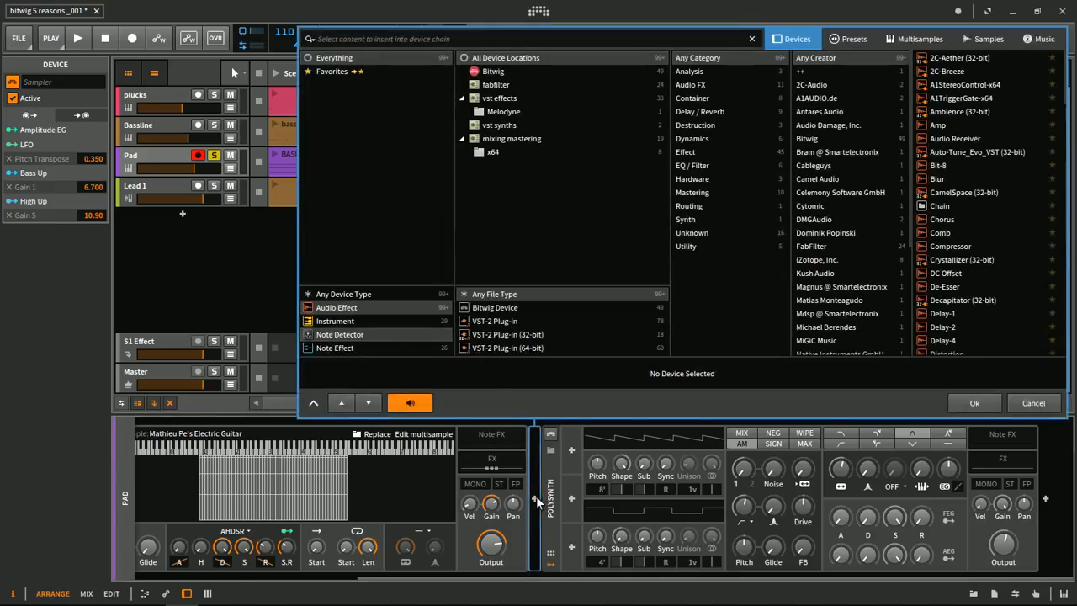
{"action": "left_click", "coordinate": [513, 72]}
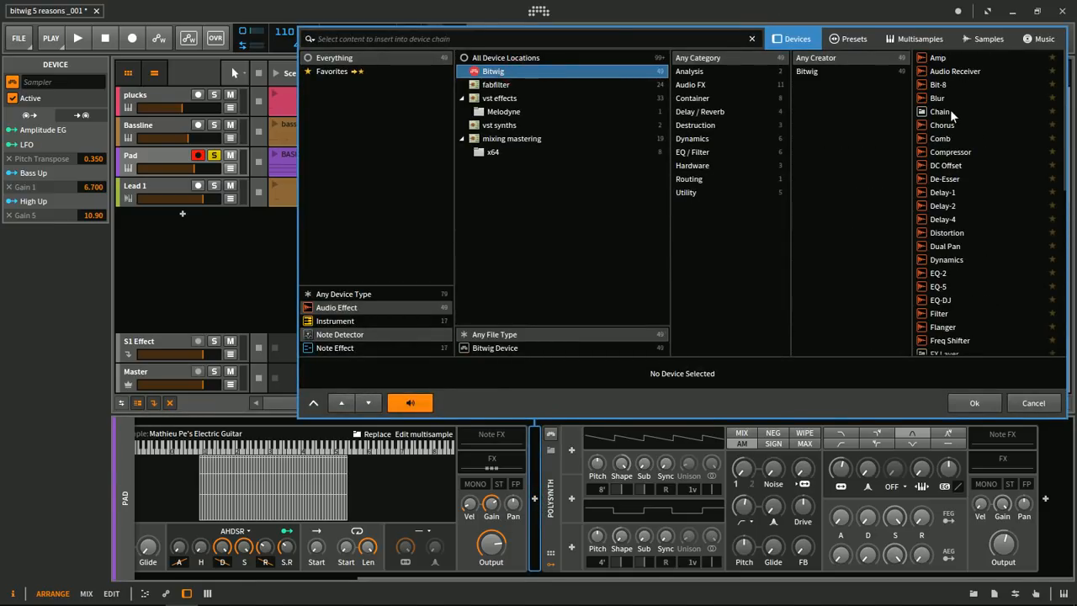
{"action": "left_click", "coordinate": [412, 38]}
{"action": "type", "text": "dela"}
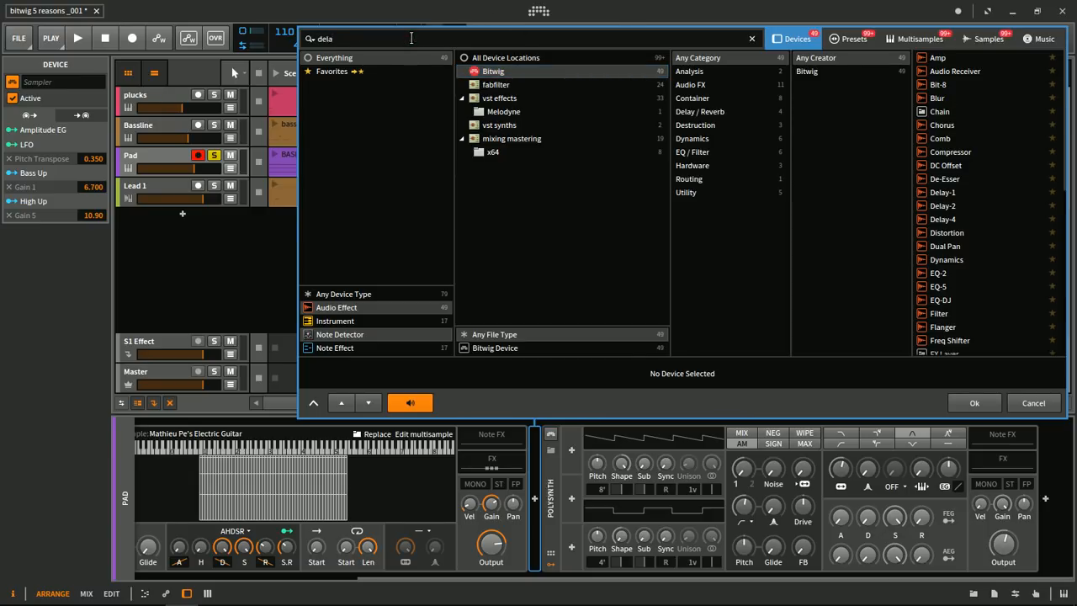
{"action": "type", "text": "y"}
{"action": "double_click", "coordinate": [963, 61]}
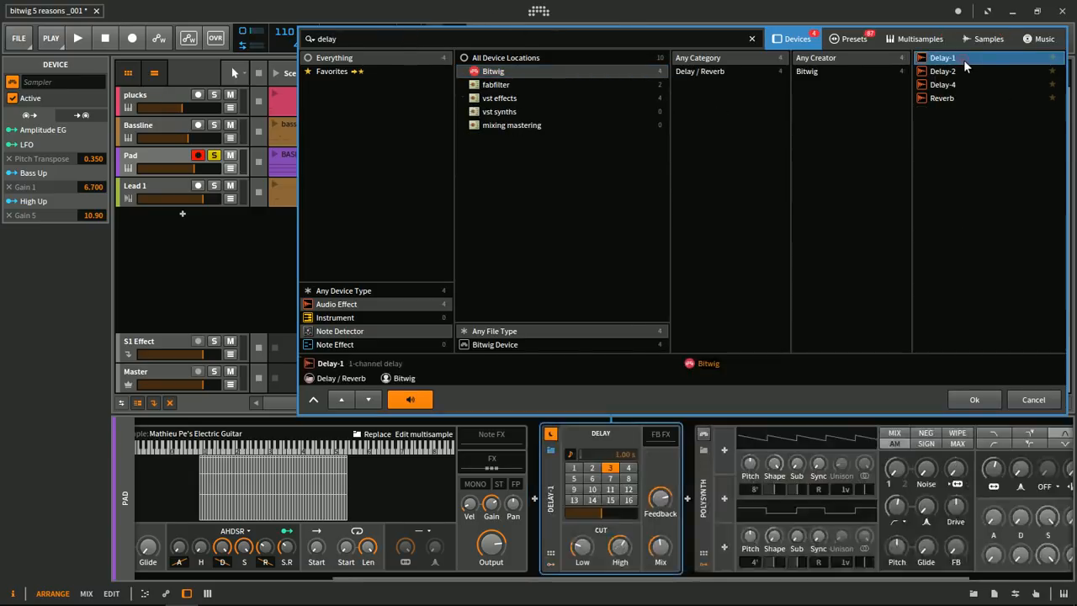
- Relaunch the upper shift clip to hear the guitar chord bend through the delay
{"action": "key", "text": "space"}
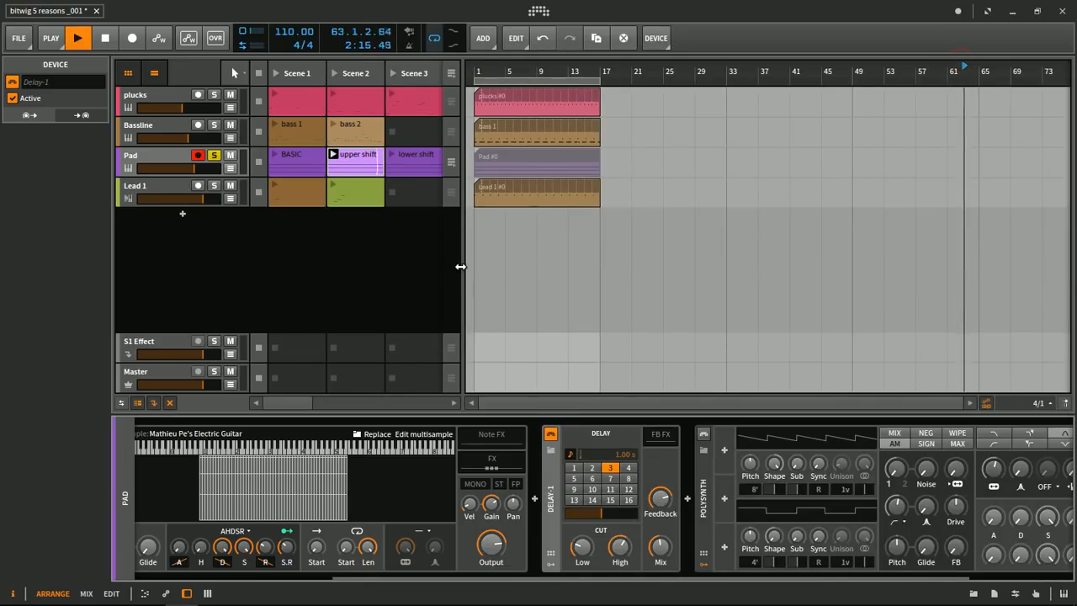
{"action": "key", "text": "space"}
{"action": "left_click", "coordinate": [332, 156]}
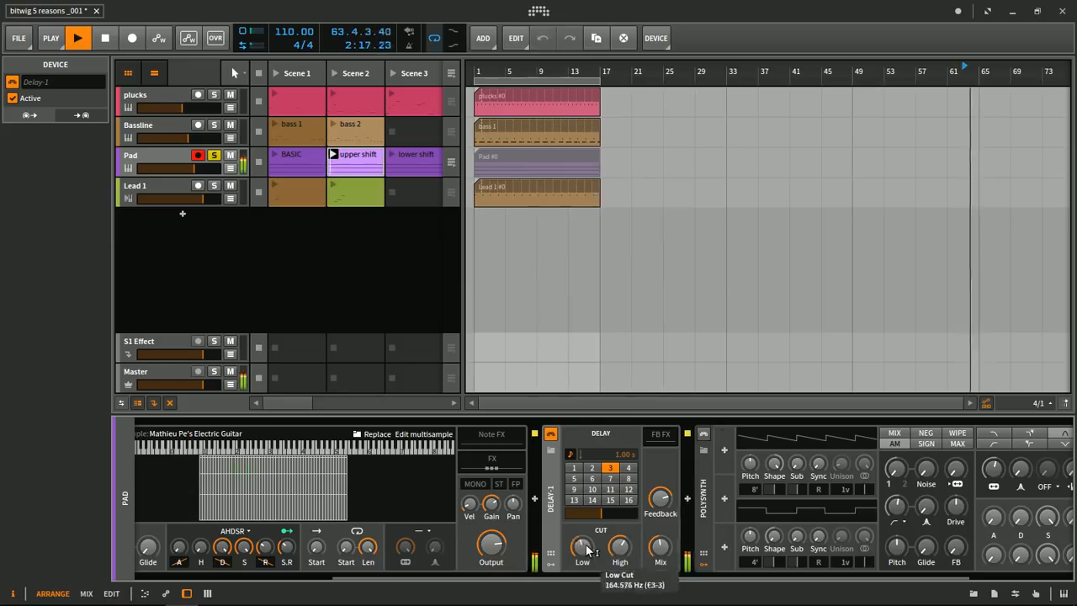
- Set the Delay-1 time on the Pad track to 4 and replay the upper shift clip from the start of the timeline
{"action": "left_click", "coordinate": [629, 469]}
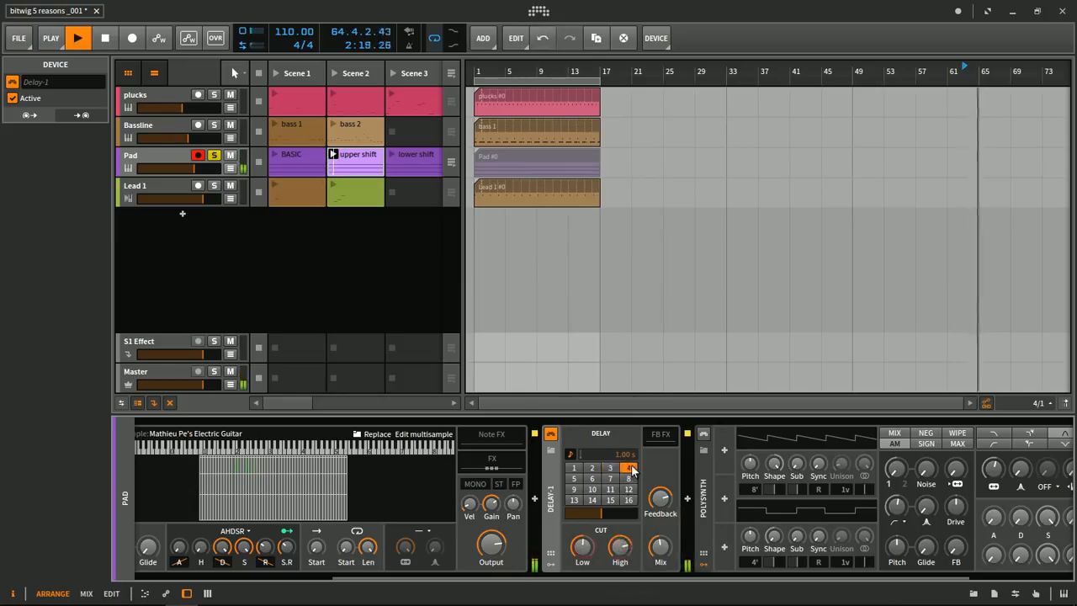
{"action": "key", "text": "space"}
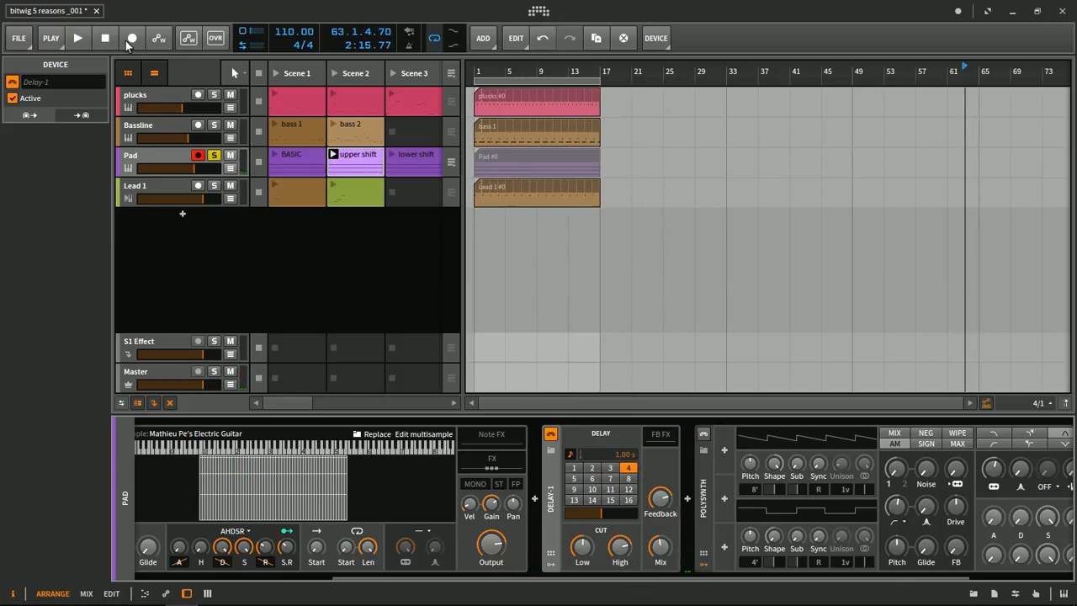
{"action": "left_click", "coordinate": [105, 38]}
{"action": "left_click", "coordinate": [88, 39]}
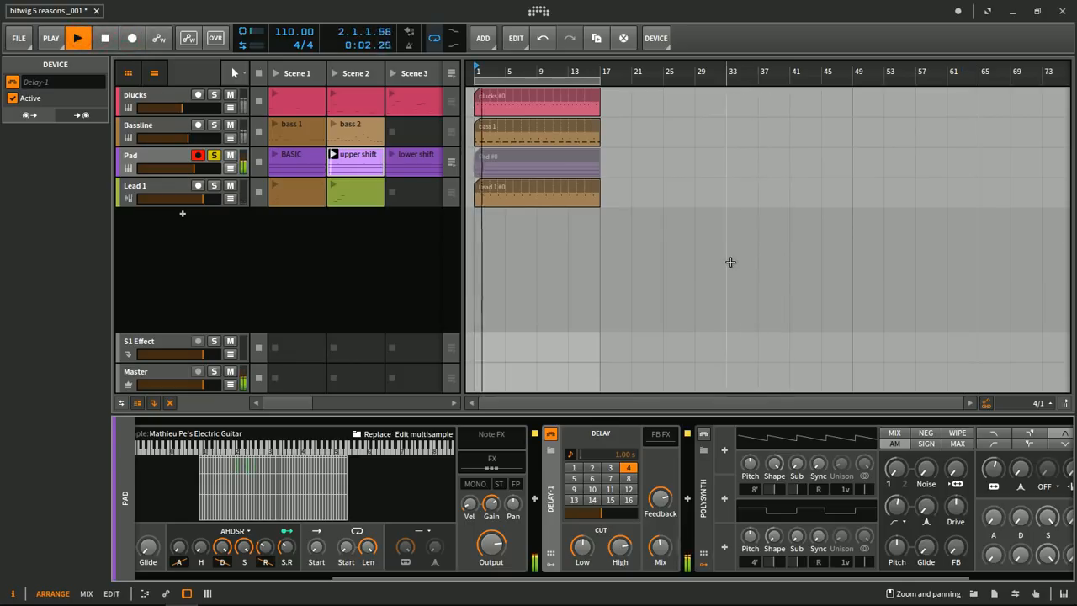
{"action": "key", "text": "space"}
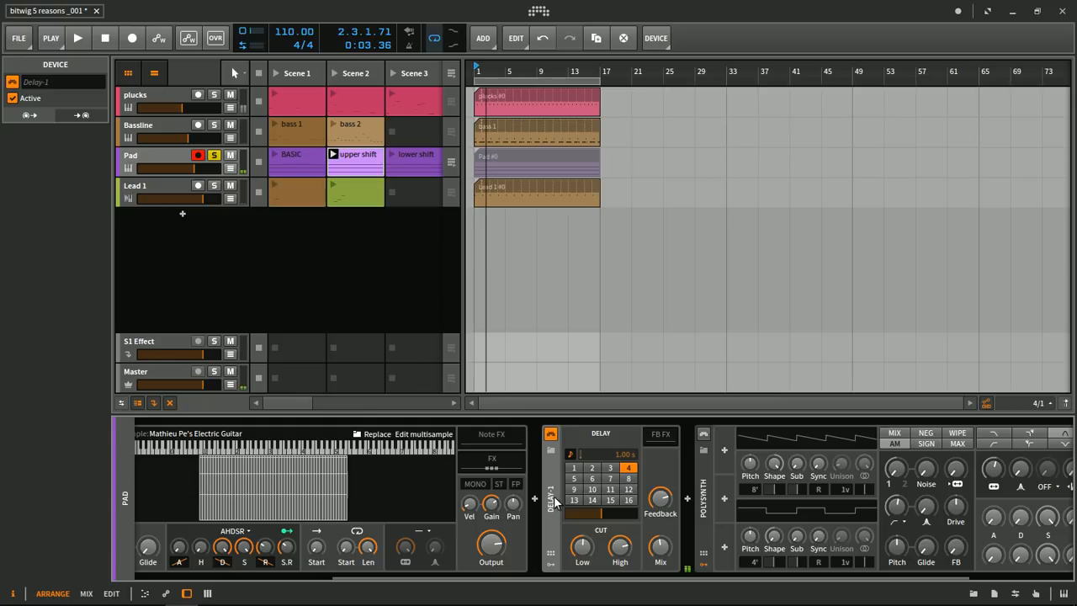
- Delete the Delay-1 and the Sampler from the Pad track's device chain
{"action": "key", "text": "Delete"}
{"action": "left_click_drag", "start_coordinate": [401, 578], "coordinate": [204, 565]}
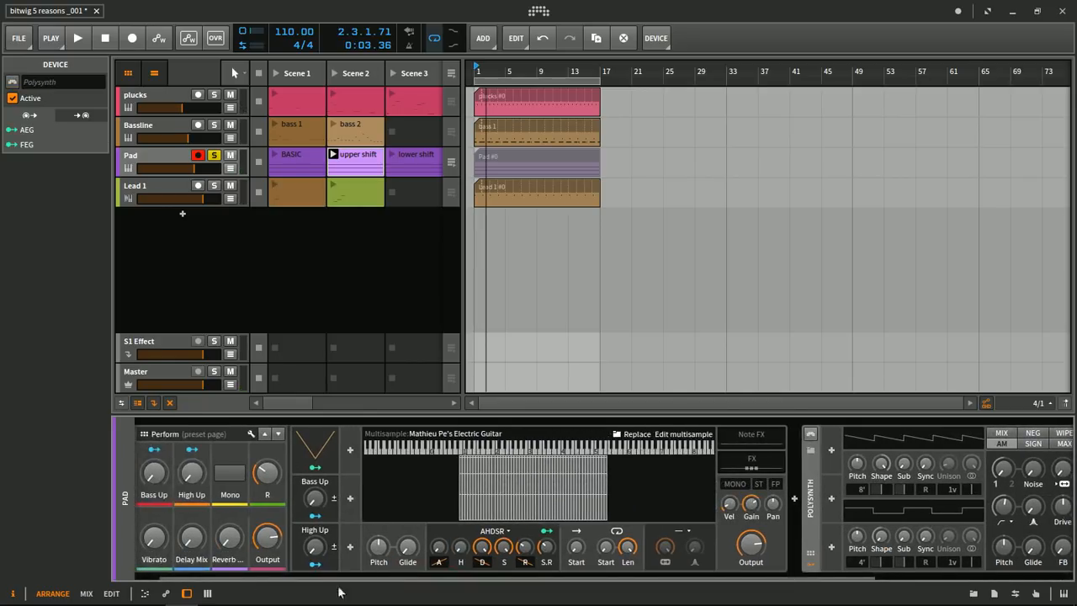
{"action": "left_click_drag", "start_coordinate": [356, 579], "coordinate": [252, 577]}
{"action": "left_click", "coordinate": [159, 476]}
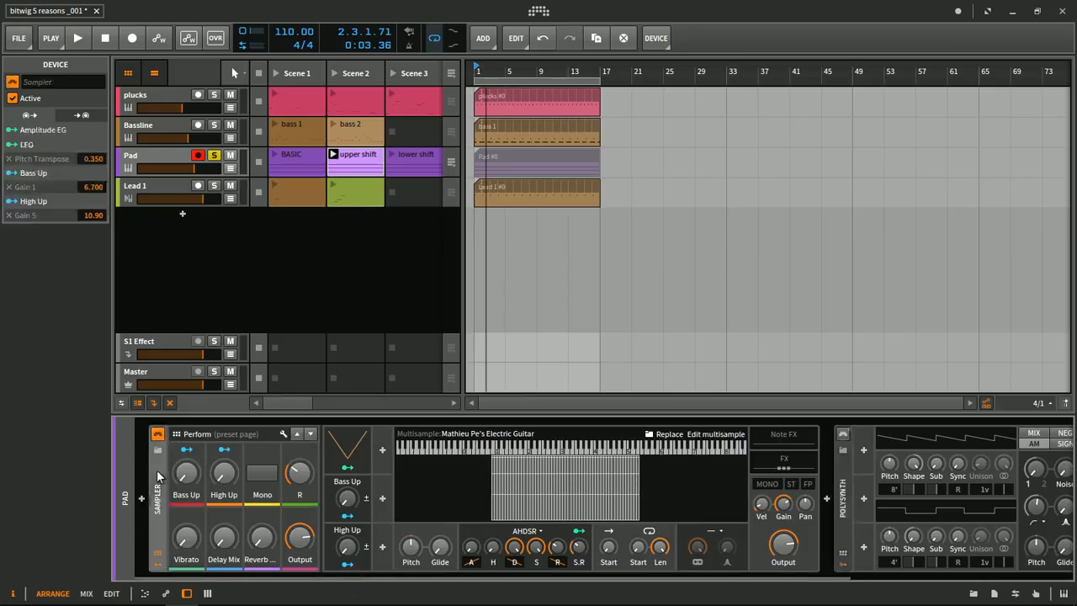
{"action": "key", "text": "Delete"}
- Open the lower shift clip of the Pad track in the note editor and audition its pitch curves
{"action": "key", "text": "space"}
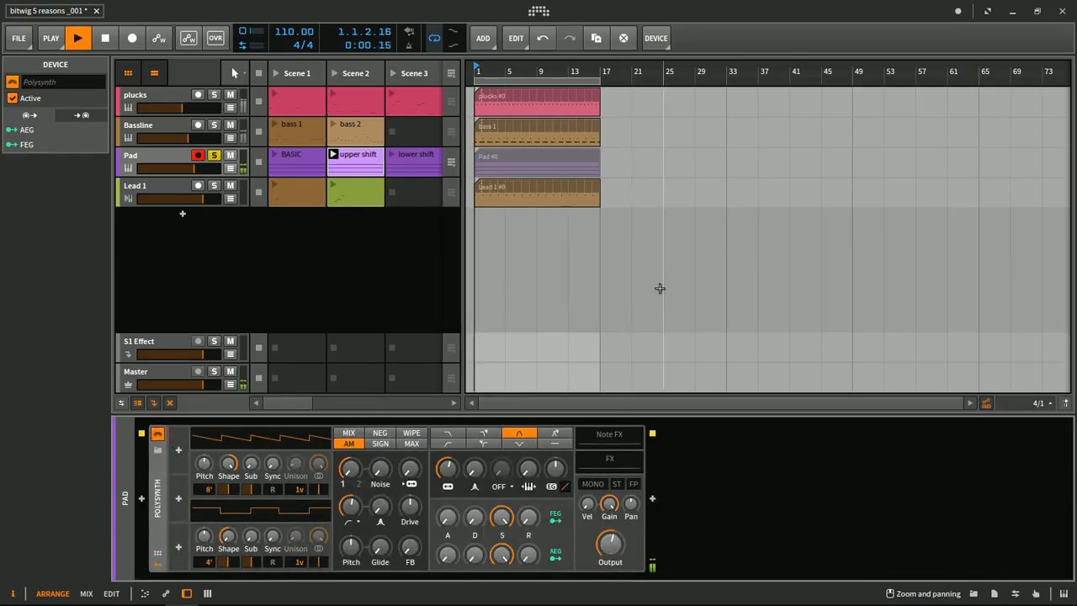
{"action": "double_click", "coordinate": [356, 162]}
{"action": "key", "text": "space"}
{"action": "key", "text": "space"}
{"action": "double_click", "coordinate": [407, 154]}
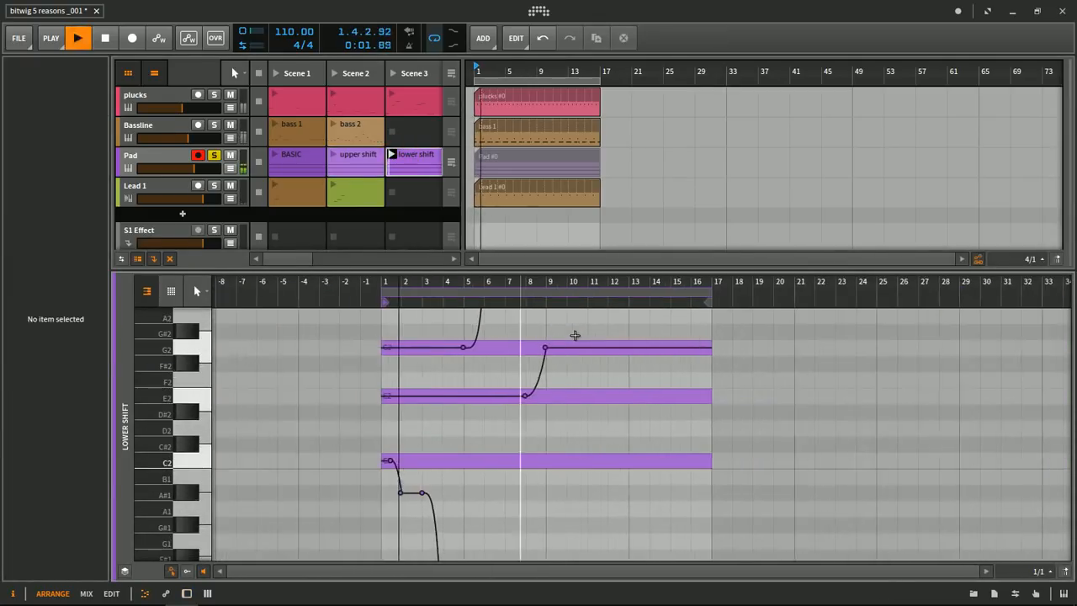
{"action": "left_click_drag", "start_coordinate": [538, 266], "coordinate": [521, 301]}
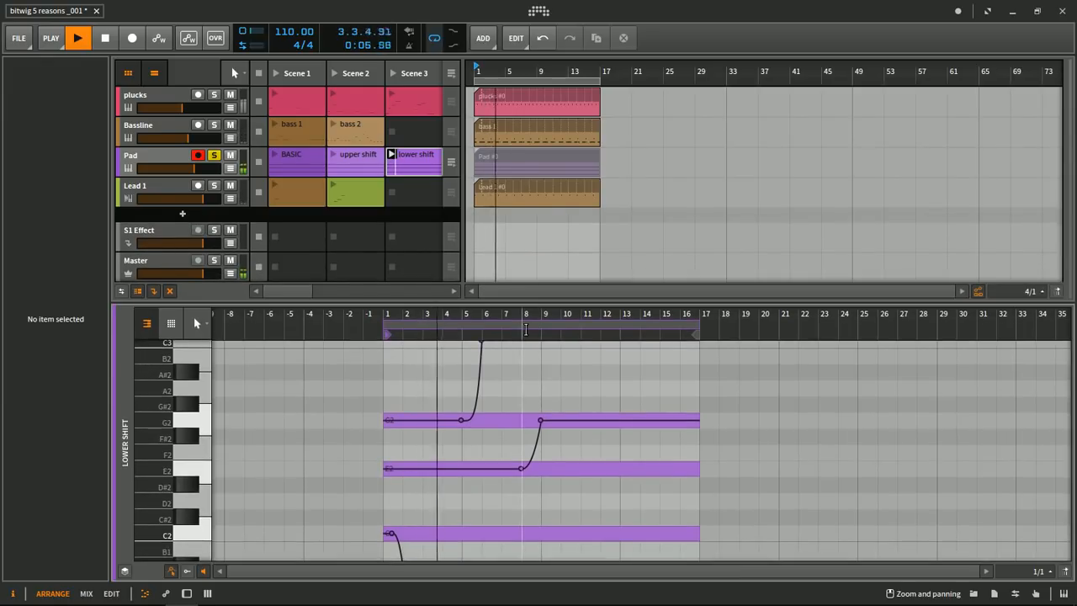
{"action": "key", "text": "space"}
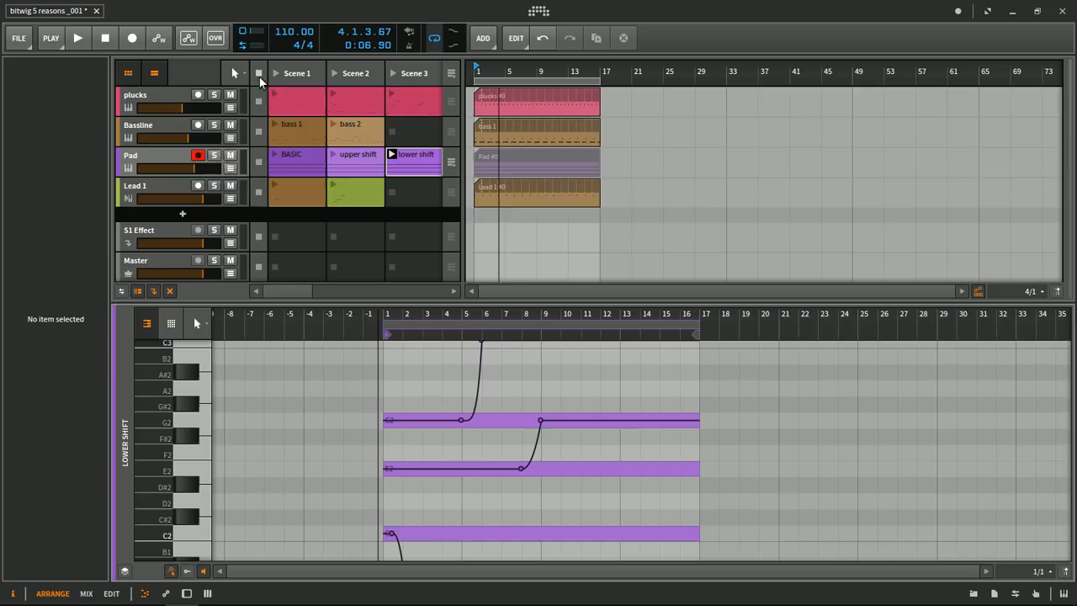
- Stop all launcher clips and show the device chain of the plucks track
{"action": "left_click", "coordinate": [259, 75]}
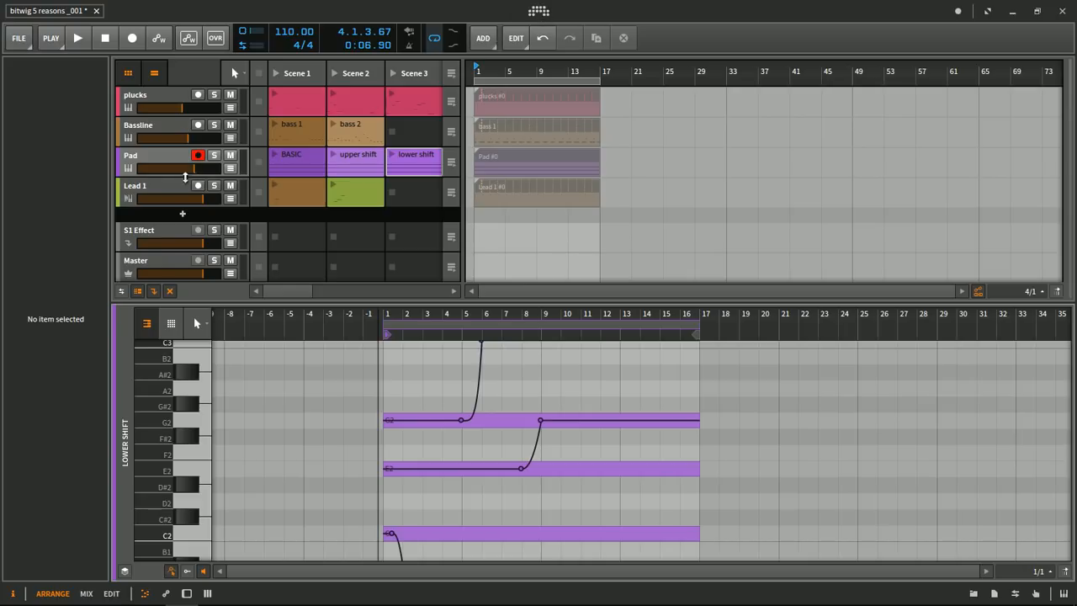
{"action": "double_click", "coordinate": [159, 187]}
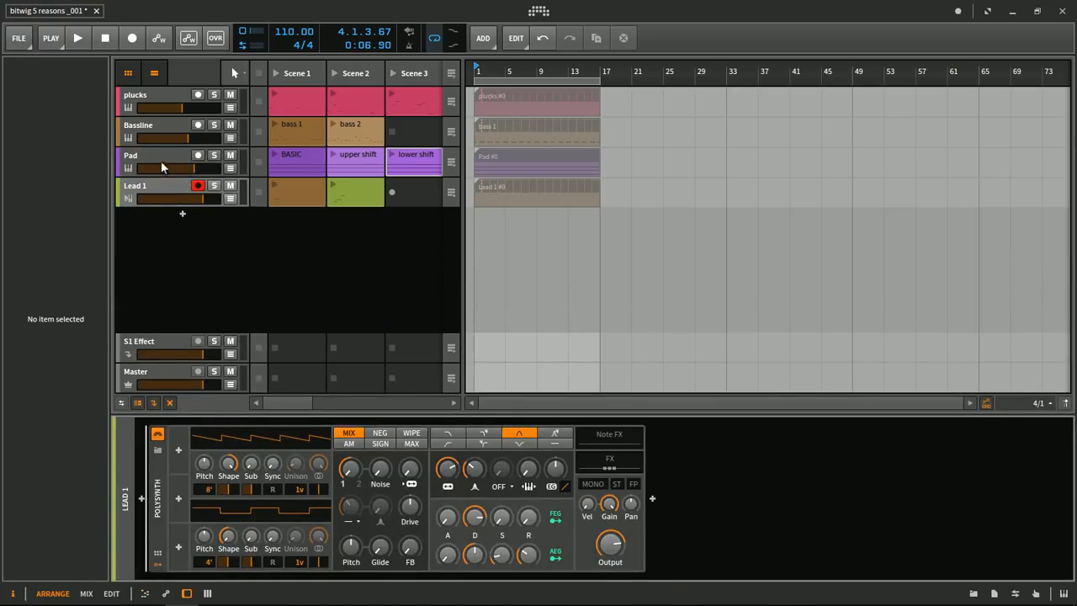
{"action": "left_click", "coordinate": [159, 154]}
{"action": "left_click", "coordinate": [158, 123]}
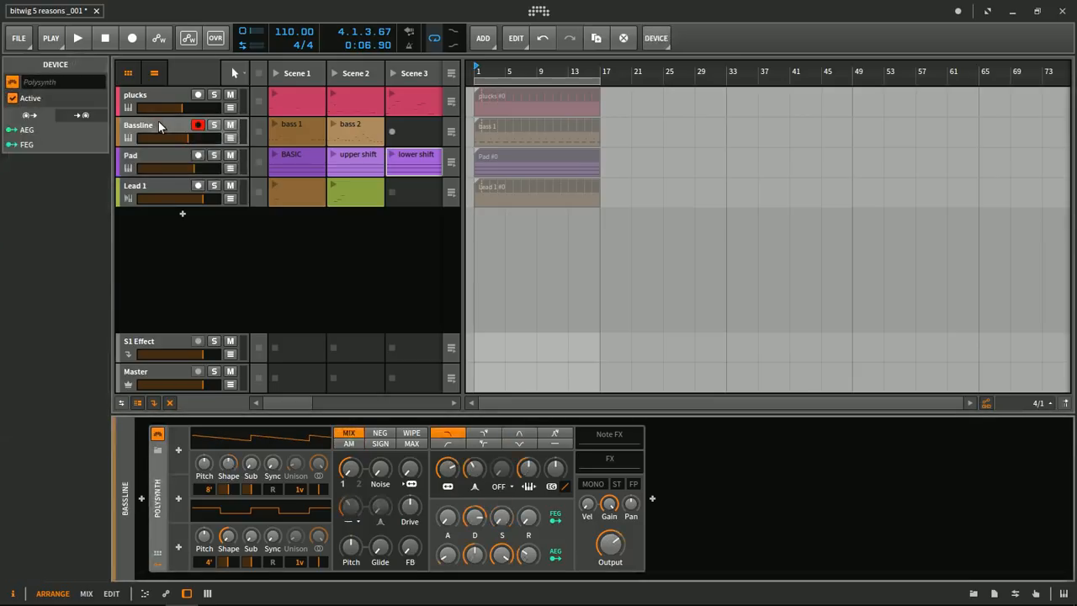
{"action": "left_click", "coordinate": [152, 94]}
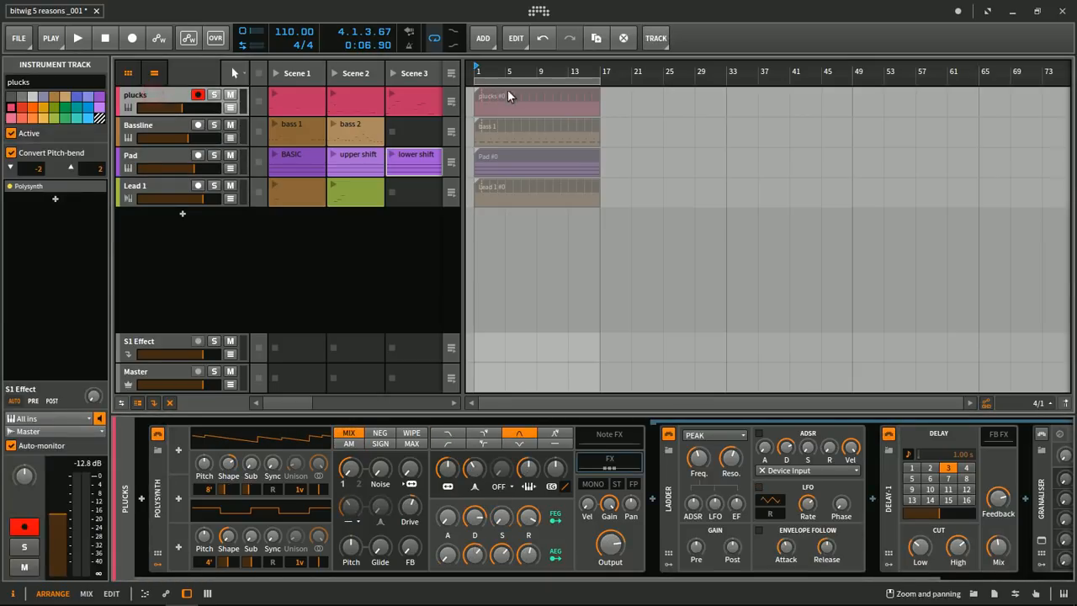
- Play the arrangement with the plucks track soloed and select the grANALiser plug-in at the end of its chain
{"action": "key", "text": "space"}
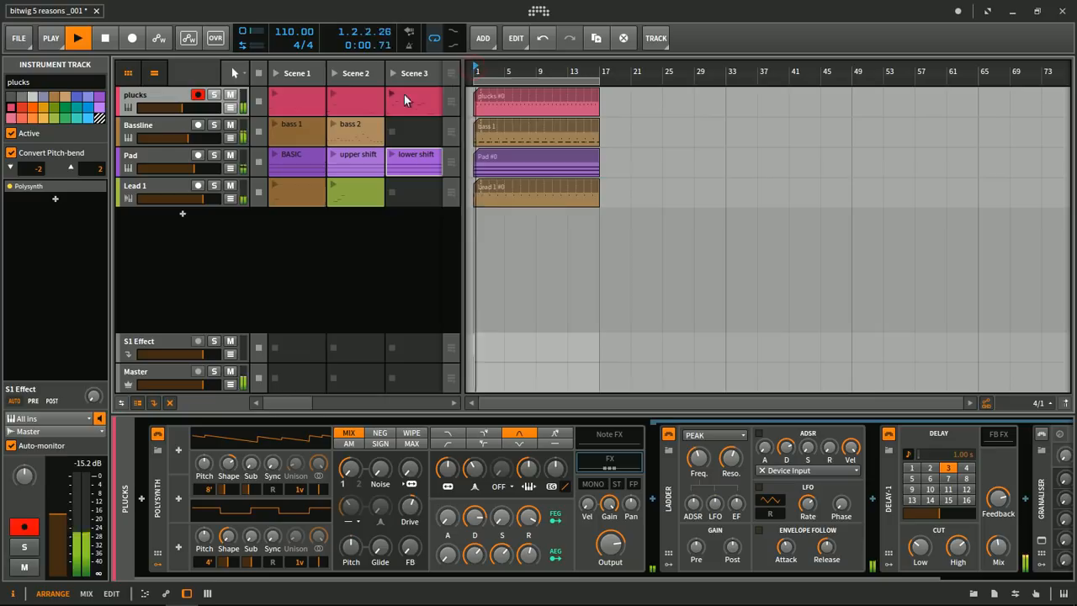
{"action": "key", "text": "s"}
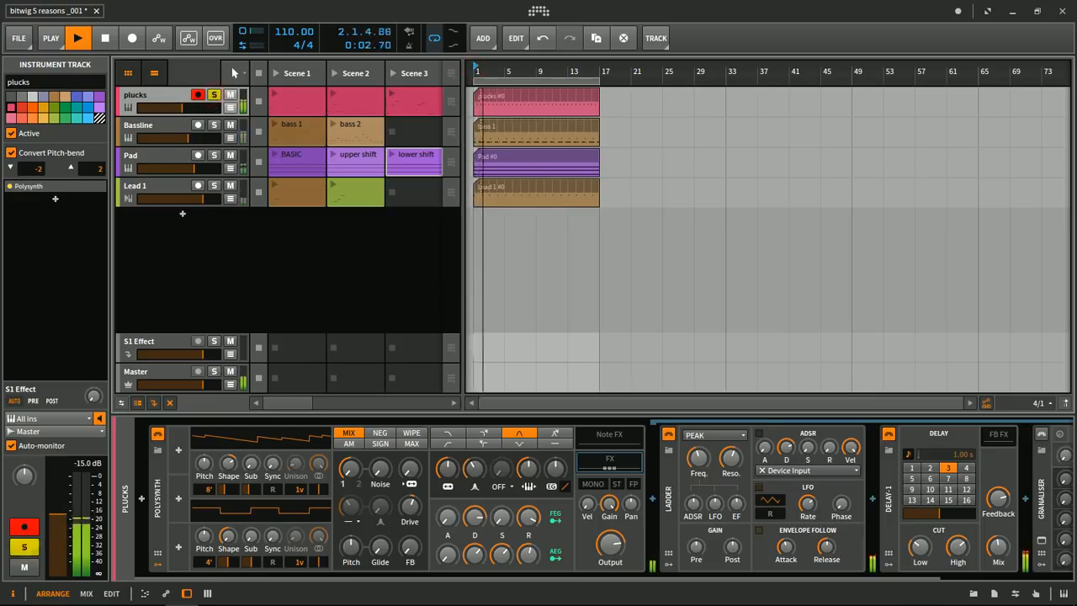
{"action": "left_click_drag", "start_coordinate": [624, 575], "coordinate": [802, 573]}
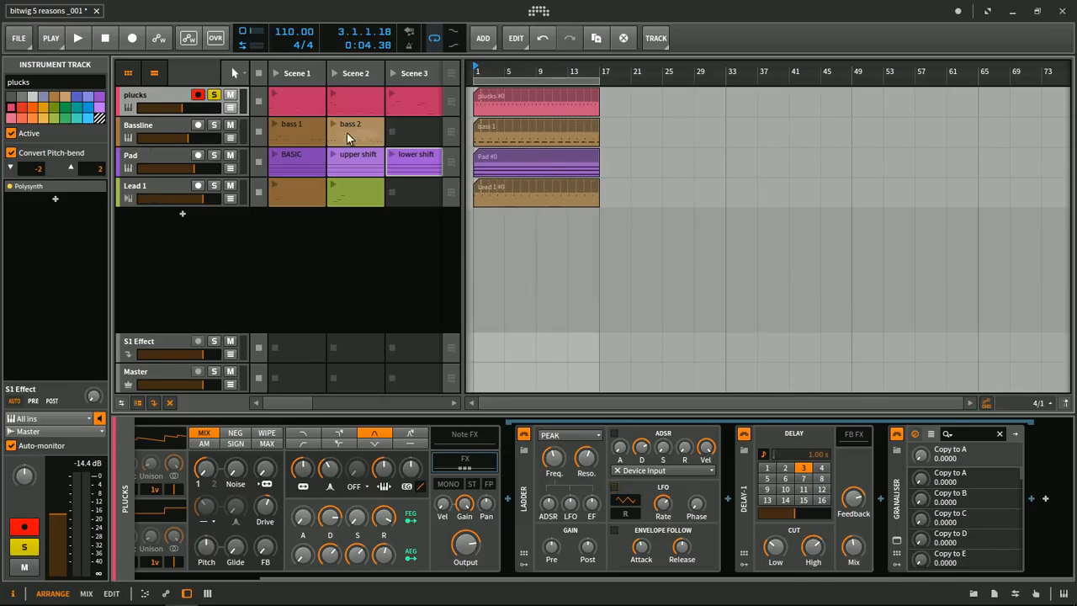
{"action": "left_click", "coordinate": [899, 498]}
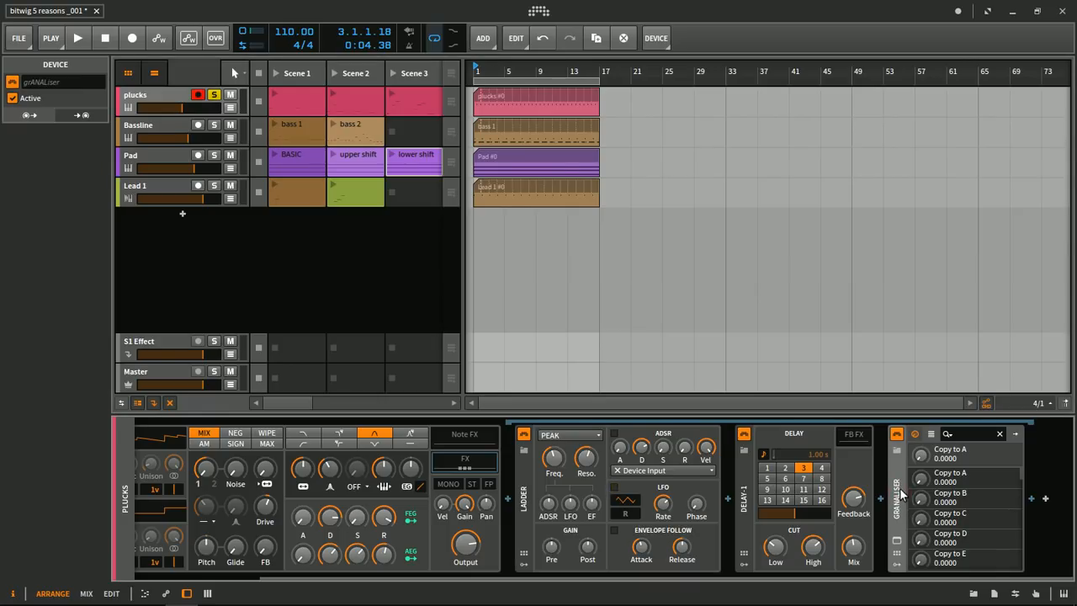
- Browse the application settings and examine the independent plug-in host process options on the Plug-ins page
{"action": "left_click", "coordinate": [541, 12]}
{"action": "left_click", "coordinate": [459, 52]}
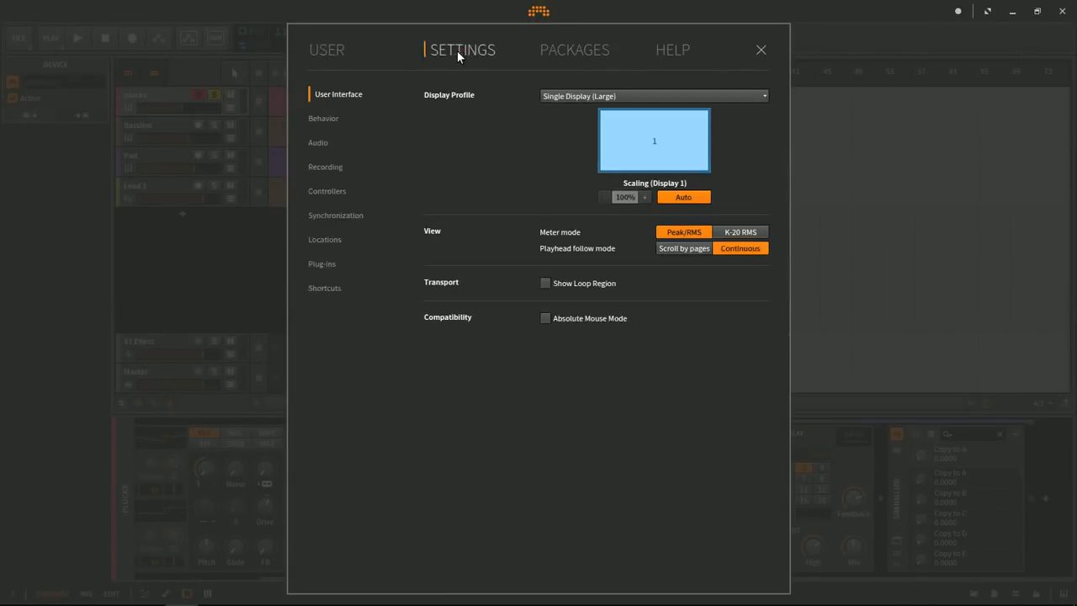
{"action": "left_click", "coordinate": [318, 142]}
{"action": "left_click", "coordinate": [327, 191]}
{"action": "left_click", "coordinate": [333, 216]}
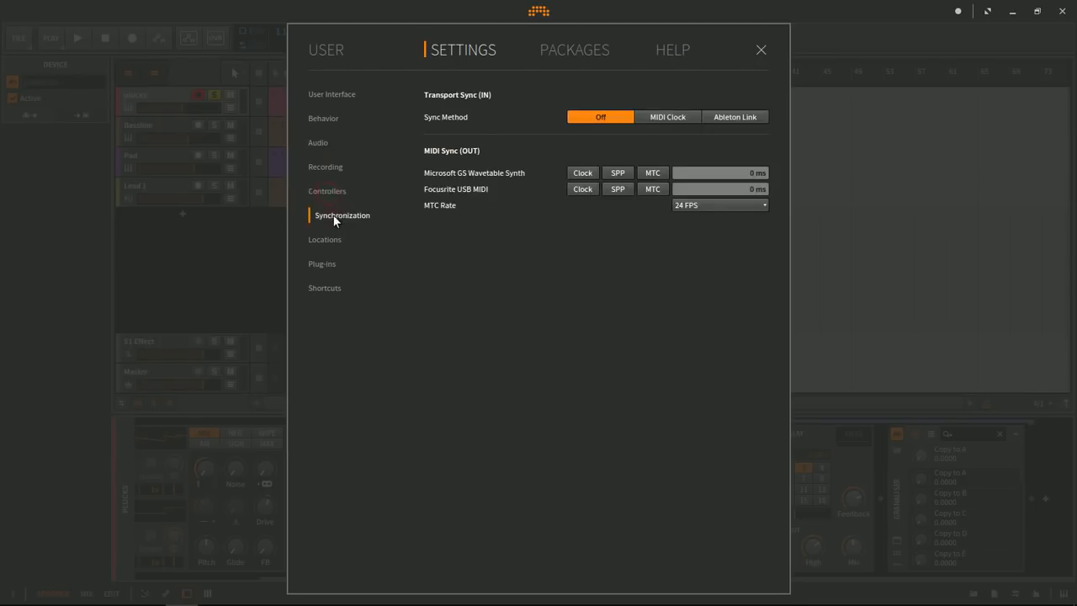
{"action": "left_click", "coordinate": [334, 239]}
{"action": "left_click", "coordinate": [322, 170]}
{"action": "left_click", "coordinate": [321, 145]}
{"action": "left_click", "coordinate": [323, 120]}
{"action": "left_click", "coordinate": [323, 95]}
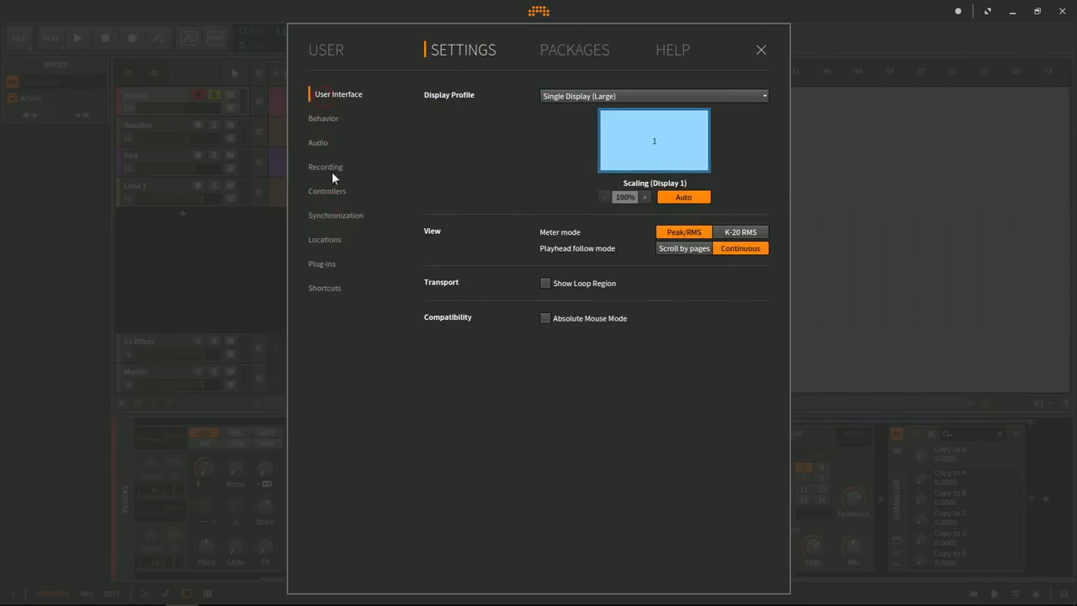
{"action": "left_click", "coordinate": [326, 241]}
{"action": "left_click", "coordinate": [328, 264]}
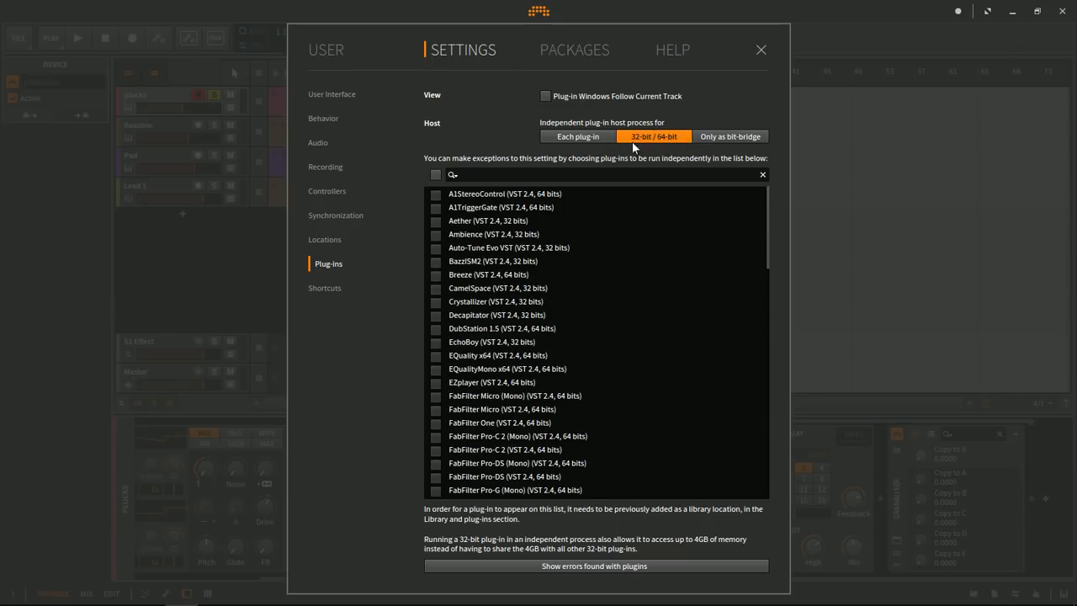
{"action": "left_click", "coordinate": [761, 48]}
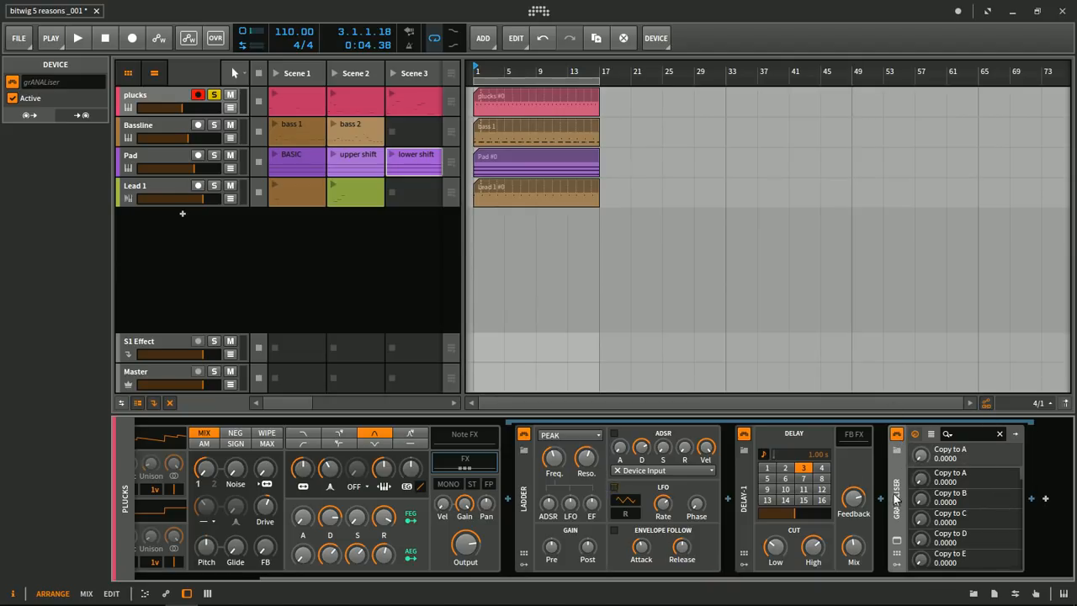
- Play the soloed plucks track and inspect the grANALiser plug-in's own window before closing it
{"action": "key", "text": "space"}
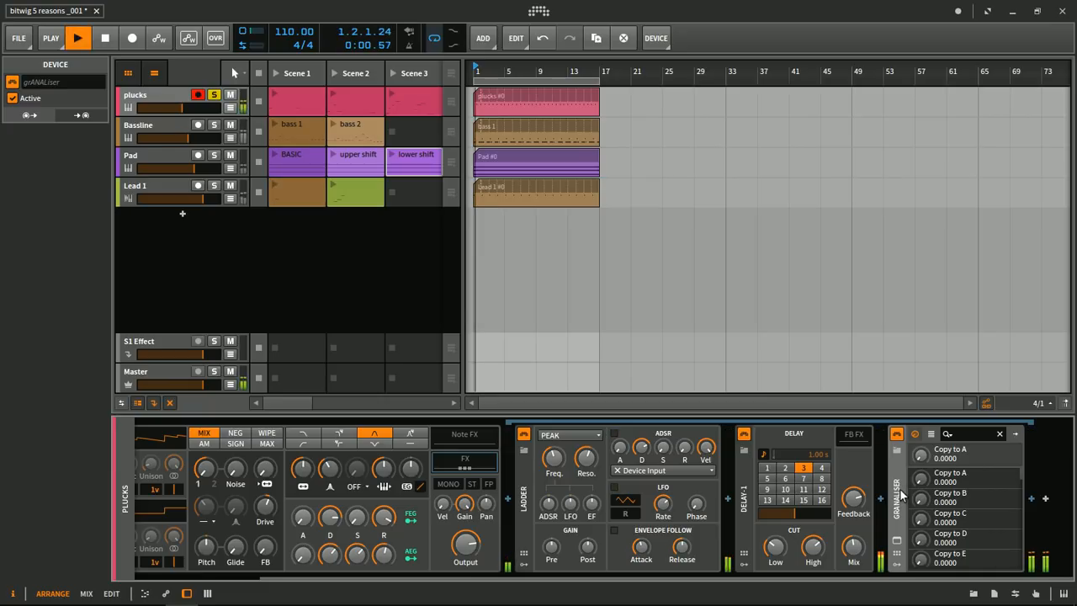
{"action": "left_click", "coordinate": [897, 541]}
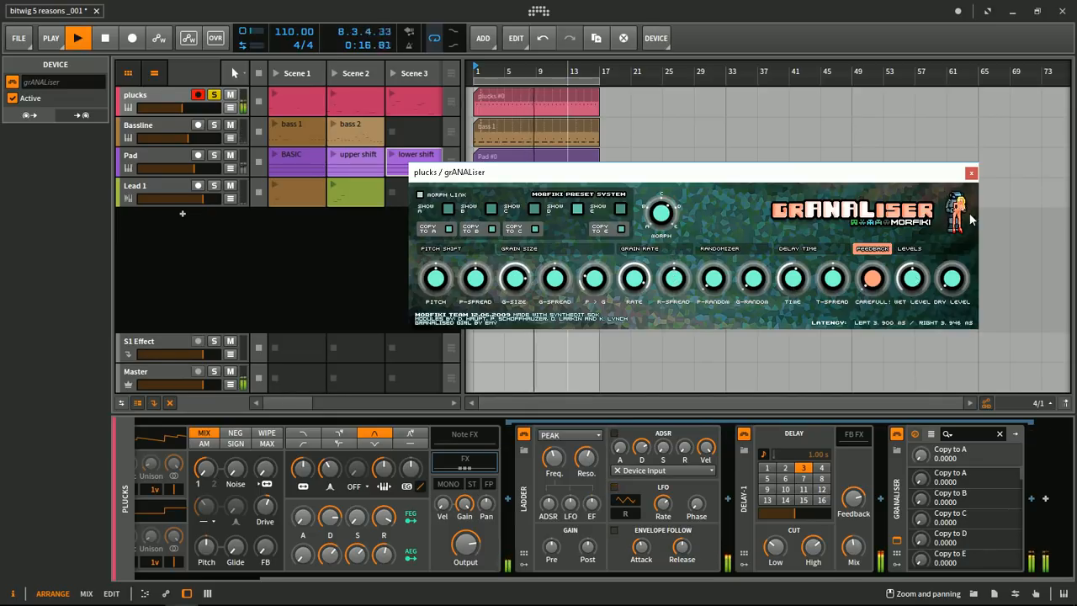
{"action": "key", "text": "space"}
{"action": "left_click", "coordinate": [971, 172]}
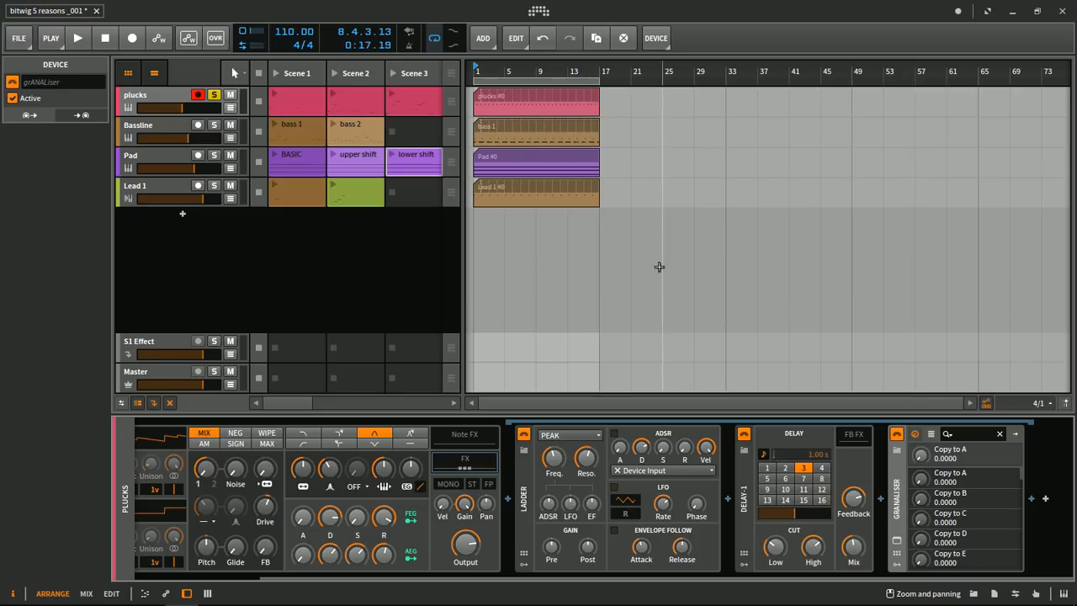
- Unsolo the plucks track and briefly play the full arrangement
{"action": "left_click", "coordinate": [216, 97]}
{"action": "key", "text": "space"}
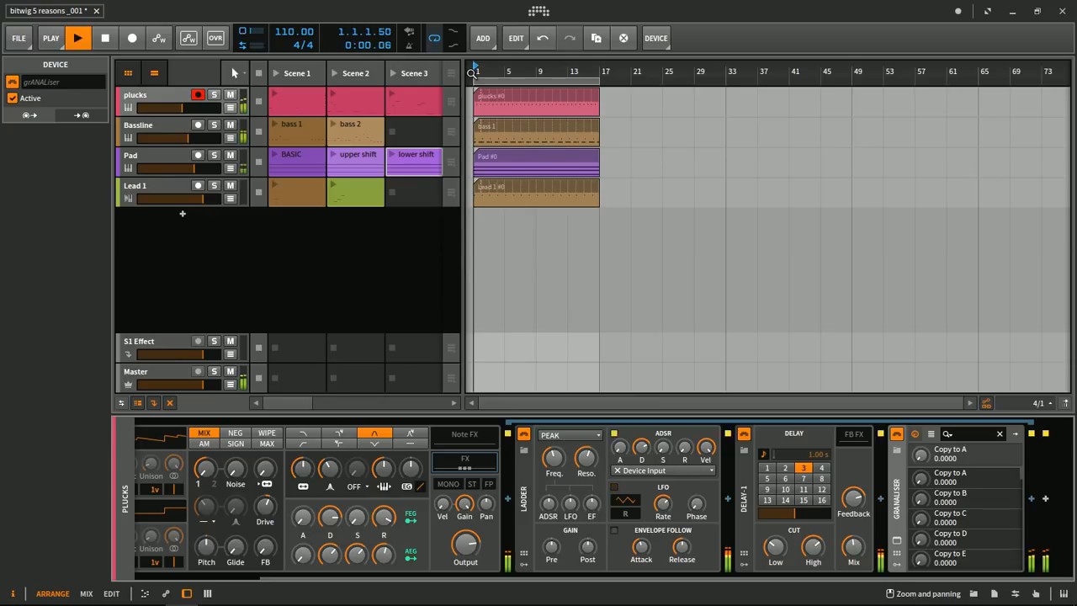
{"action": "key", "text": "space"}
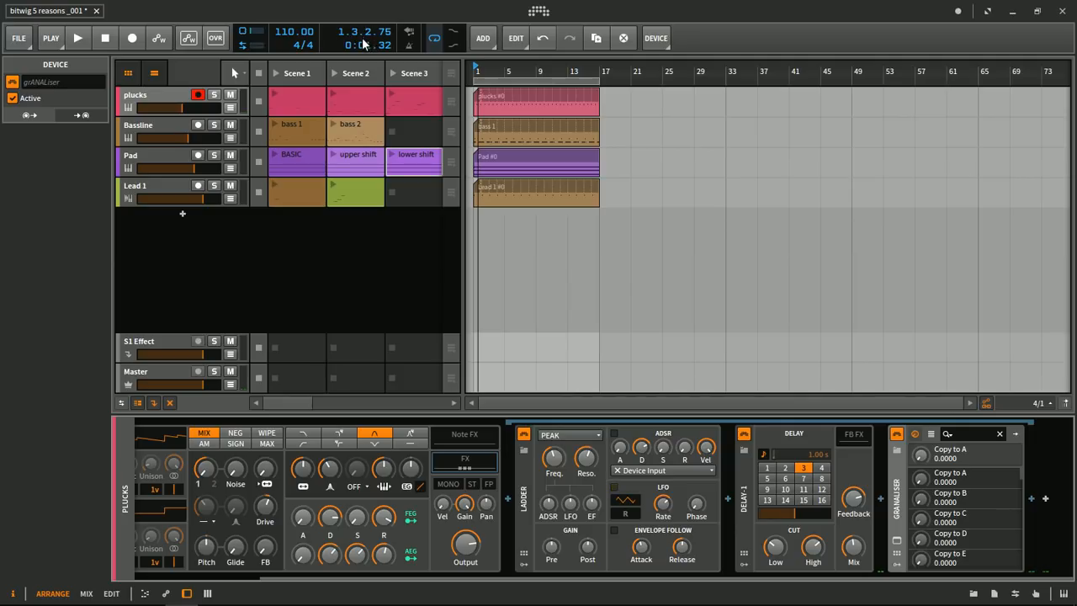
- Deactivate the audio engine for this project, activate it again, and briefly play the arrangement
{"action": "left_click", "coordinate": [361, 37]}
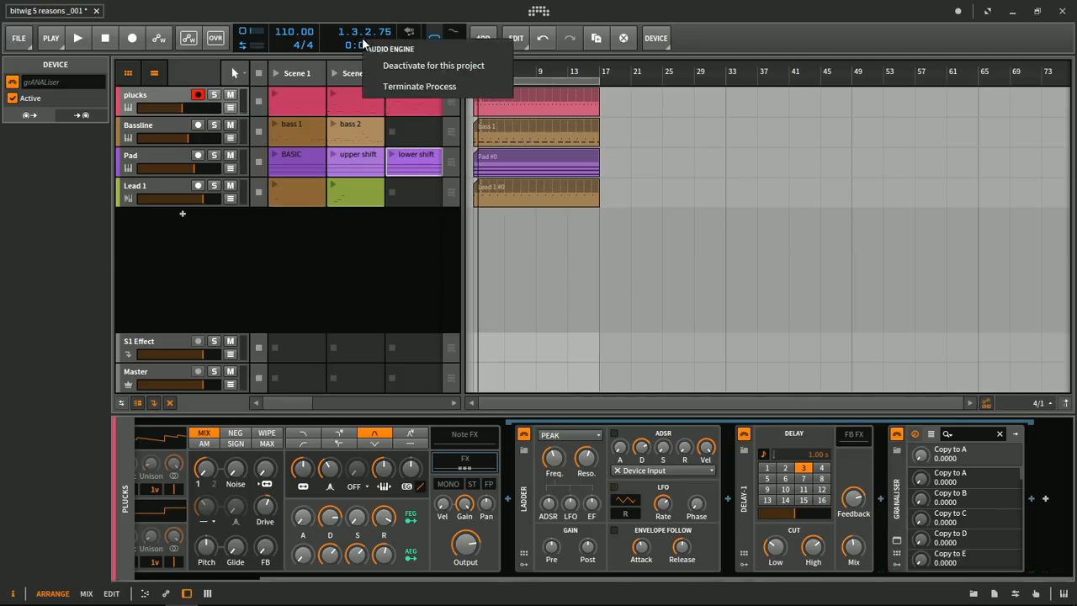
{"action": "left_click", "coordinate": [404, 65]}
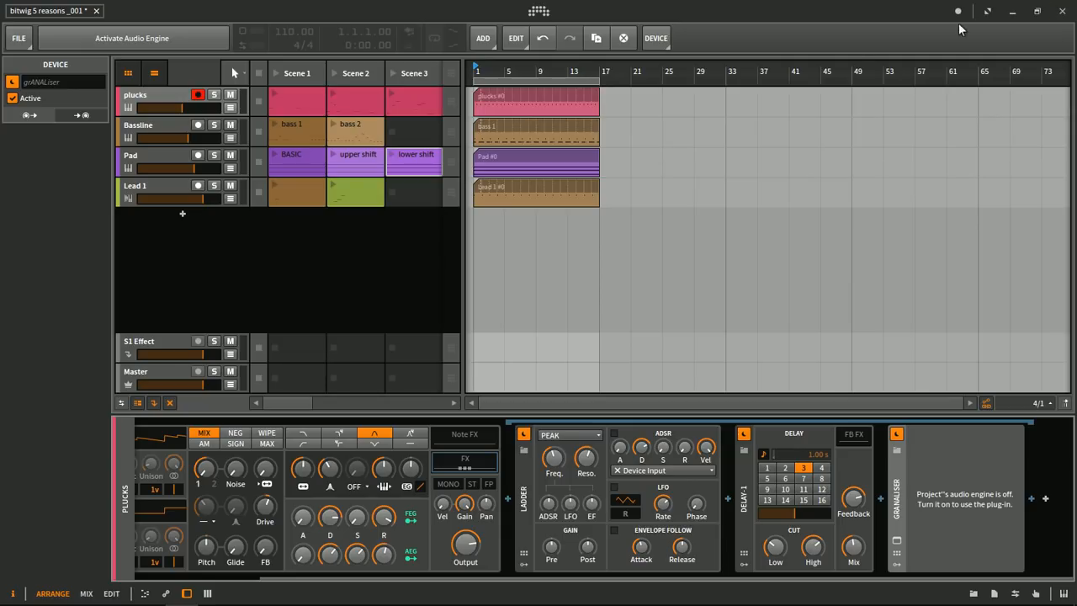
{"action": "left_click", "coordinate": [131, 38]}
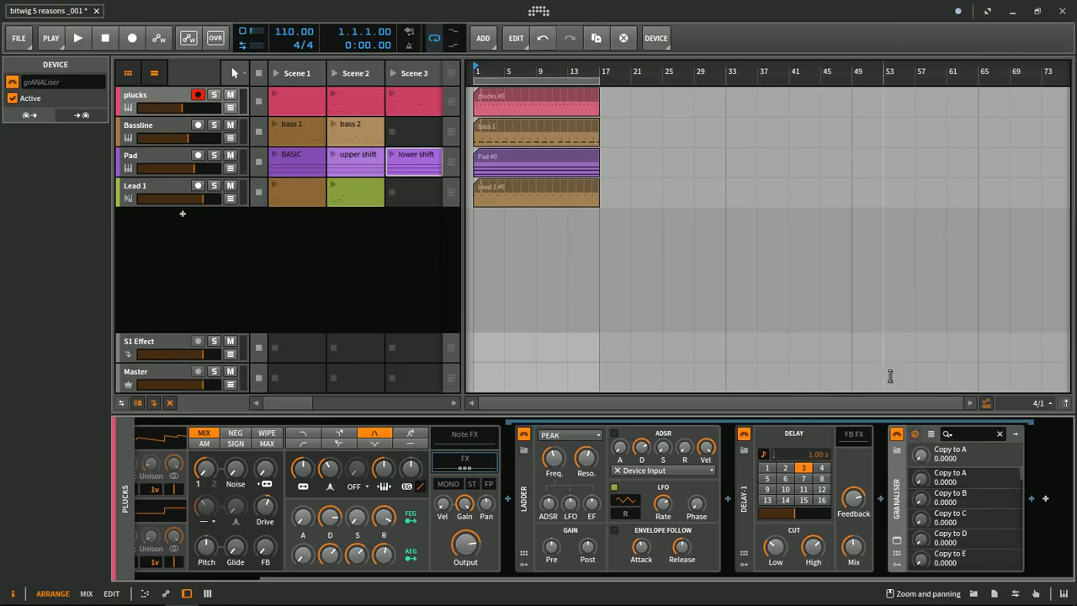
{"action": "key", "text": "space"}
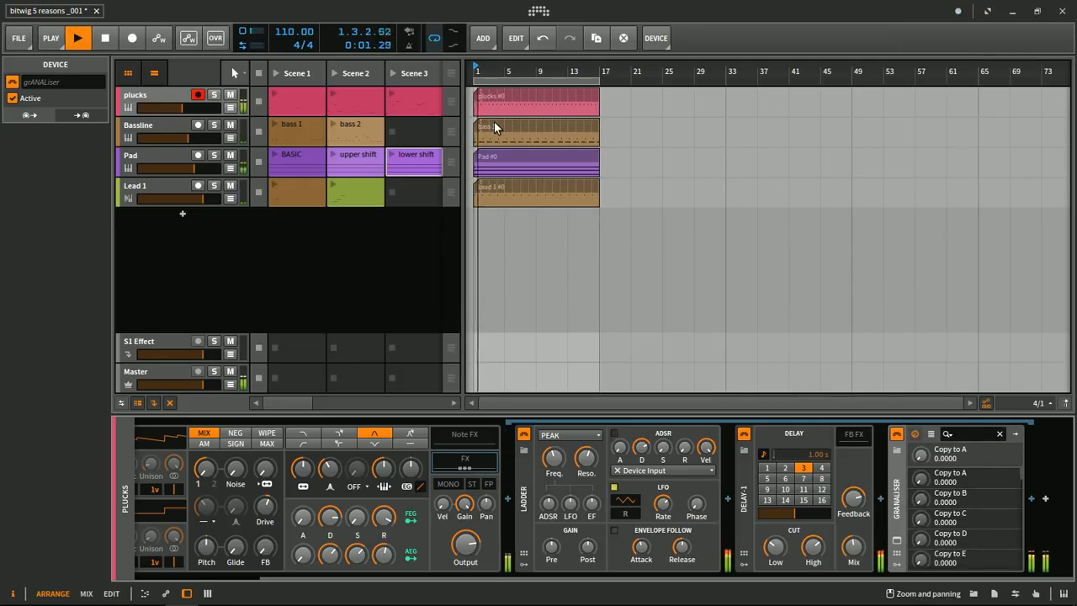
{"action": "key", "text": "space"}
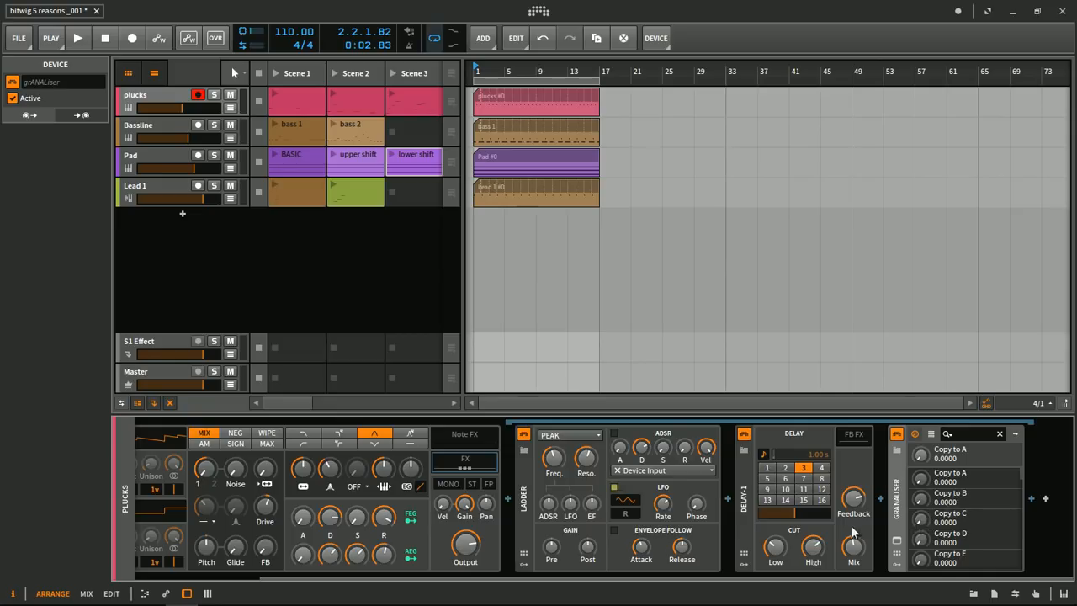
- Switch the project's audio engine off a second time and activate it again
{"action": "mouse_move", "coordinate": [857, 506]}
{"action": "left_mouse_down"}
{"action": "mouse_move", "coordinate": [857, 483]}
{"action": "mouse_move", "coordinate": [857, 507]}
{"action": "left_mouse_up"}
{"action": "right_click", "coordinate": [364, 34]}
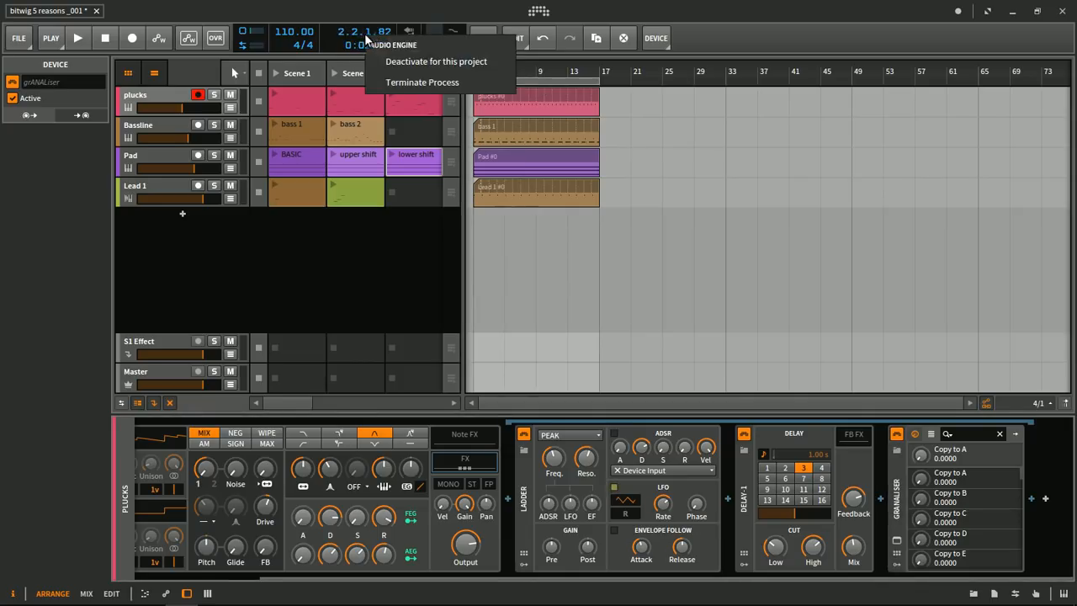
{"action": "left_click", "coordinate": [422, 61]}
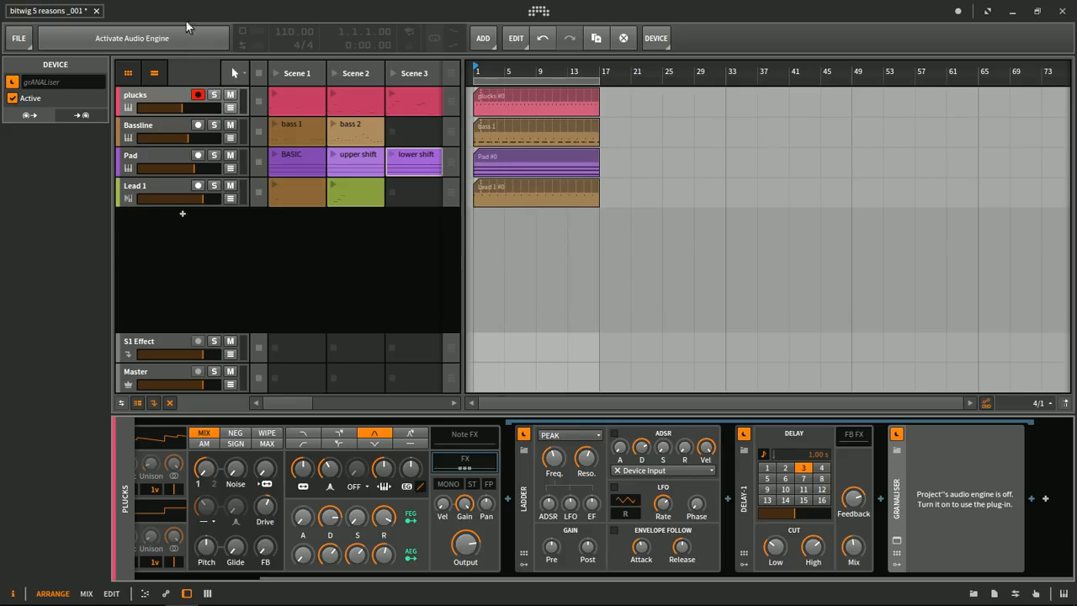
{"action": "left_click", "coordinate": [154, 36]}
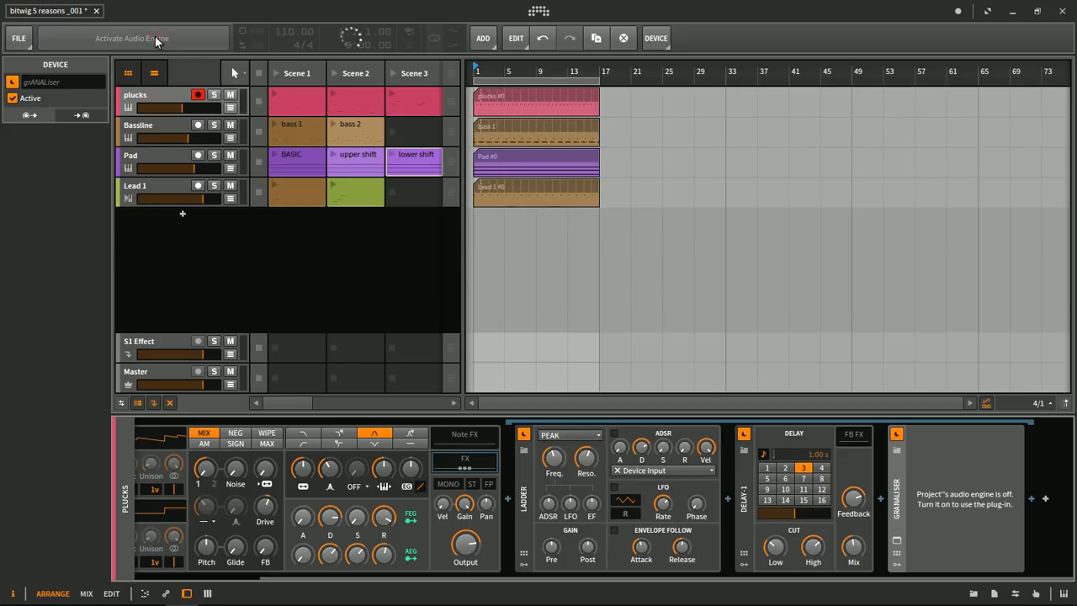